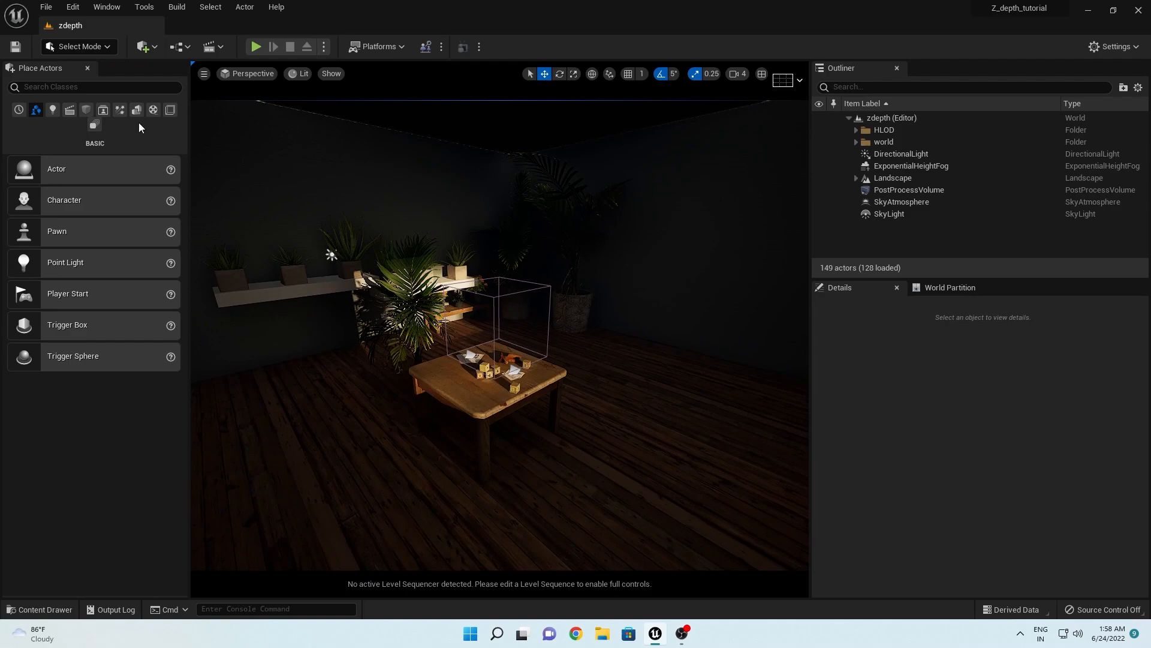
Step: Add a Cine Camera Actor to the level and snap it to the current viewport view
click(70, 112)
drag(90, 237, 440, 472)
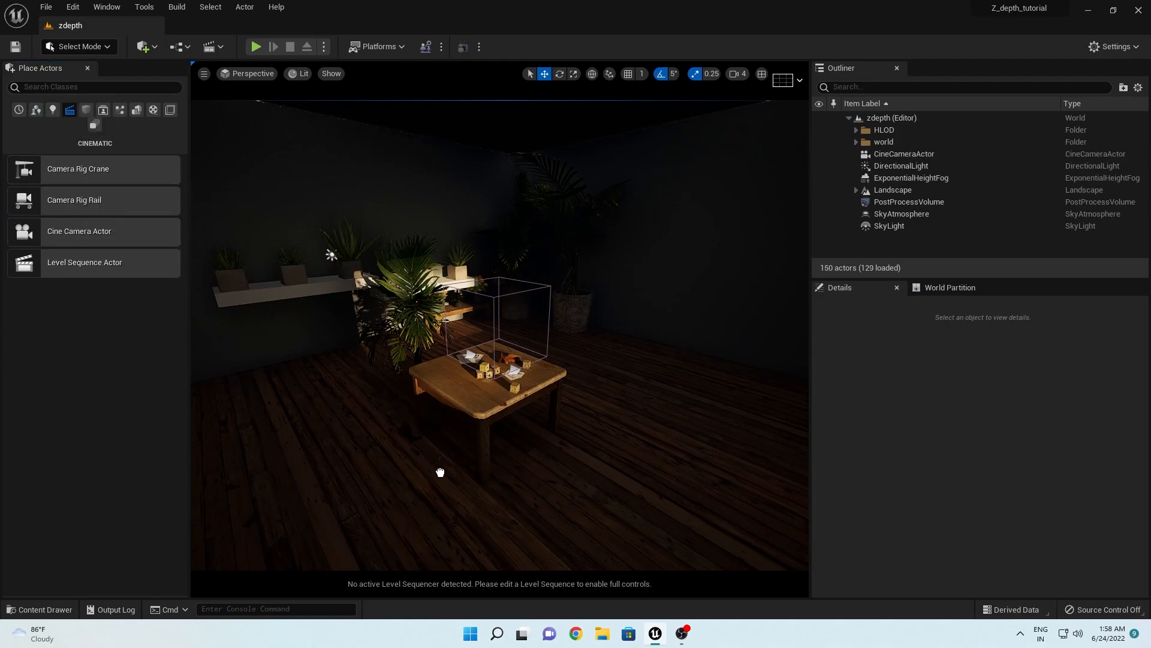
right_click(915, 154)
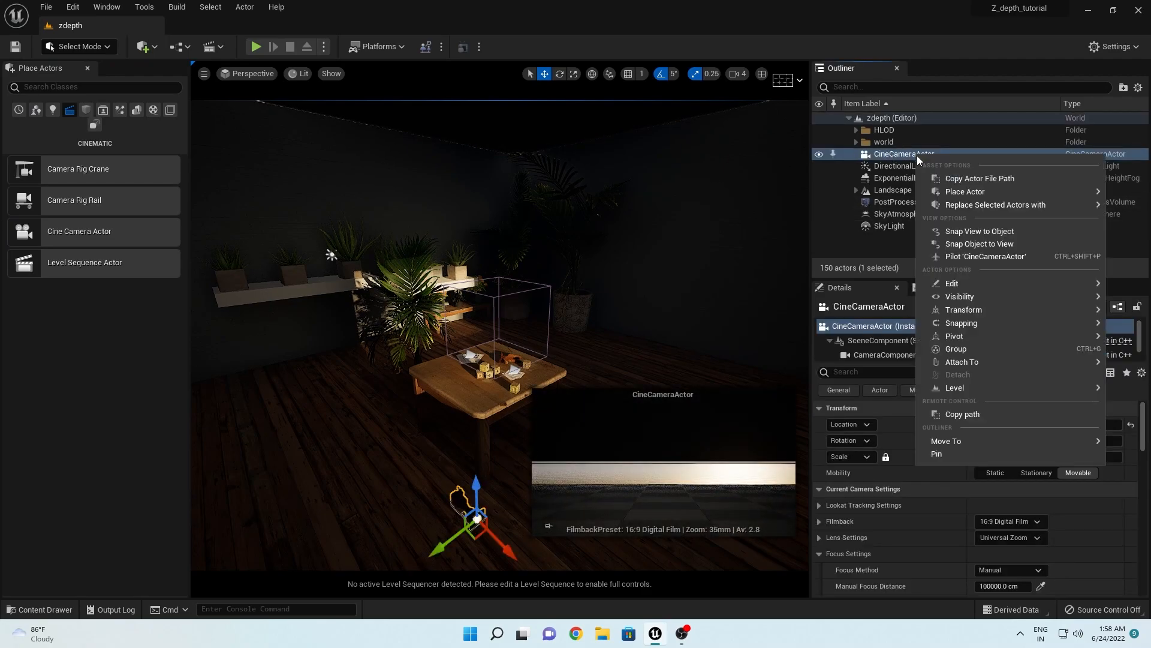
click(959, 244)
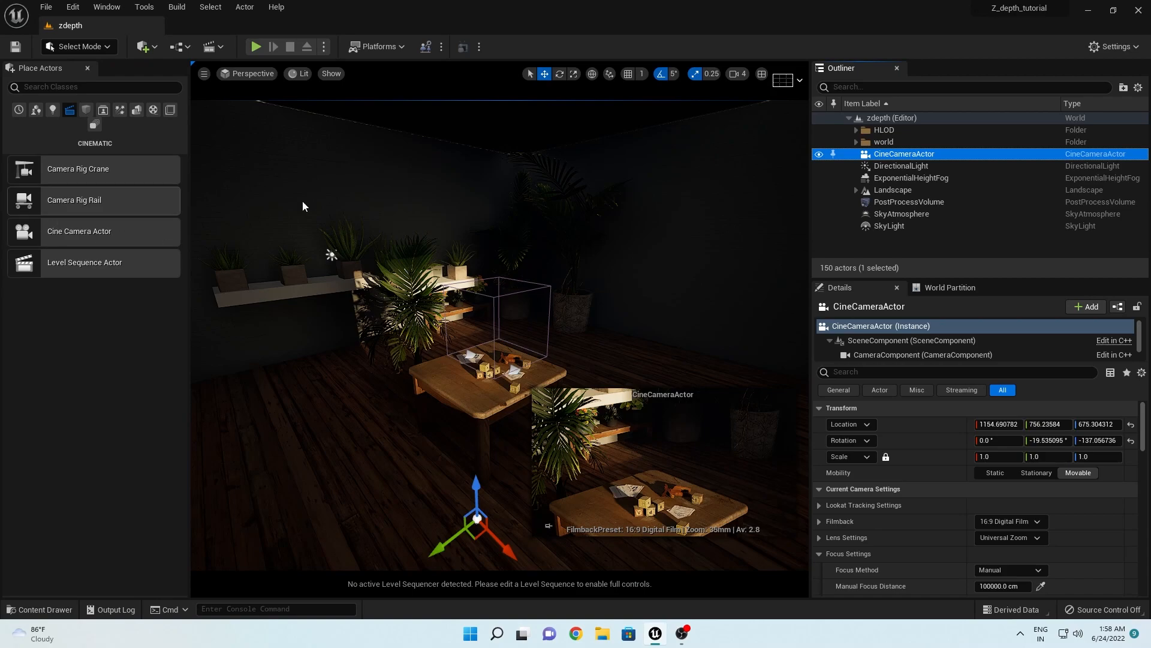
Step: Look through the CineCameraActor and fly it down to a low close-up of the letter blocks on the table
click(243, 74)
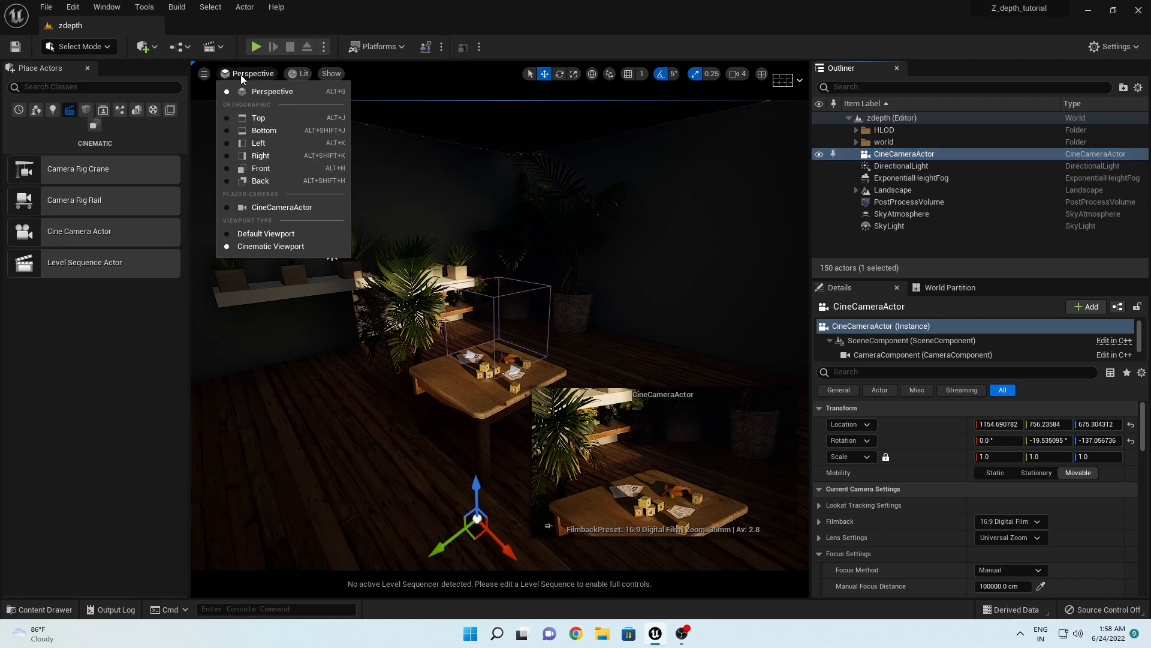
click(261, 207)
middle_drag(500, 312, 507, 333)
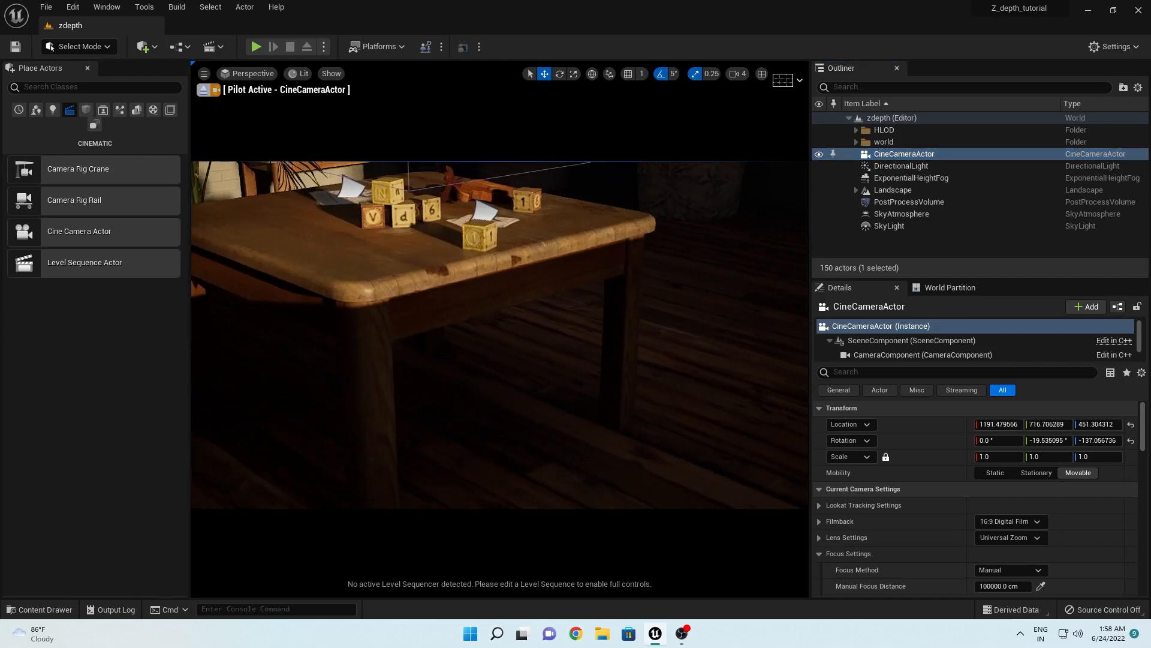
right_drag(507, 334, 498, 306)
middle_drag(497, 306, 502, 318)
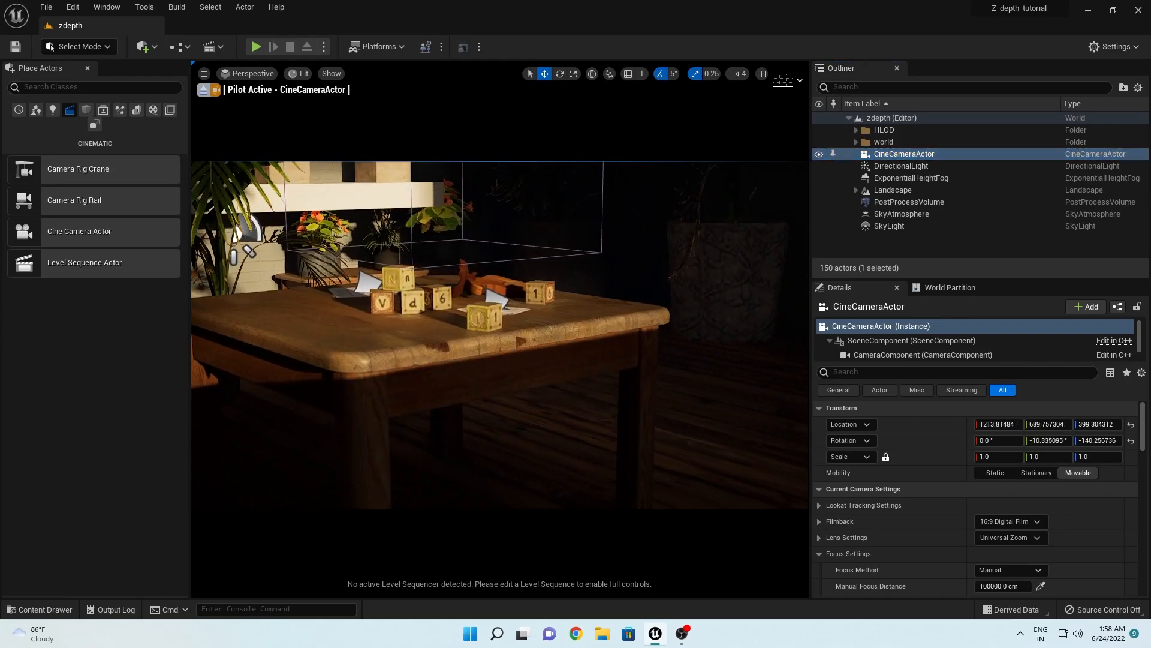
drag(502, 318, 487, 75)
middle_drag(502, 318, 519, 346)
right_drag(519, 346, 504, 339)
middle_drag(504, 339, 514, 359)
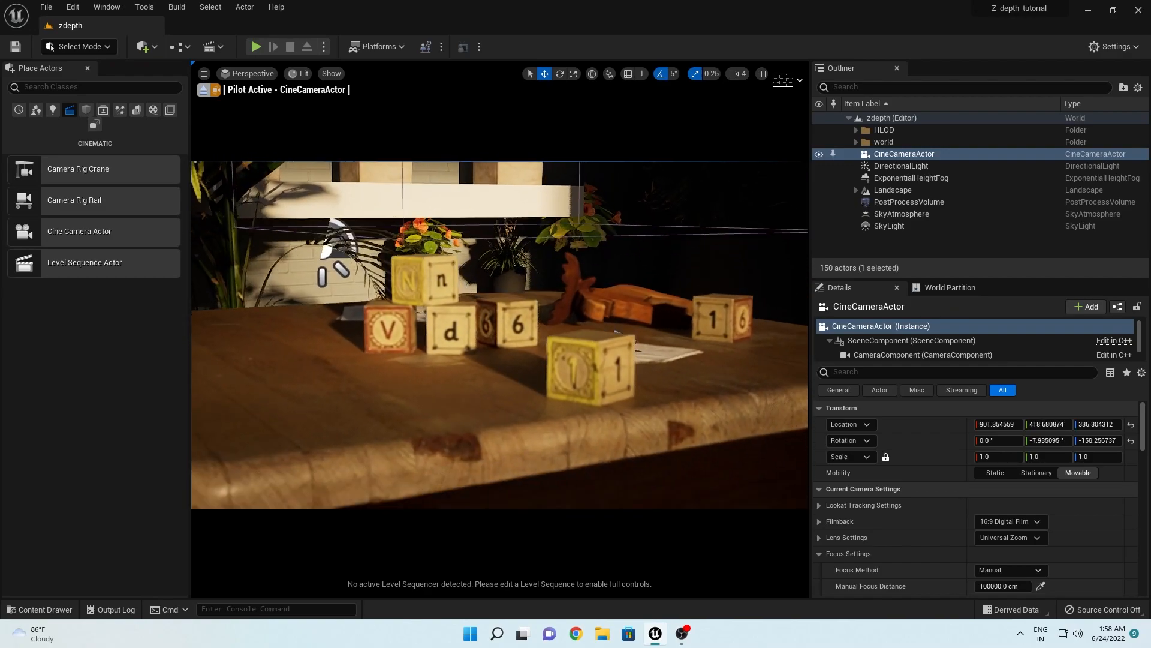
right_drag(514, 359, 508, 352)
drag(507, 352, 508, 271)
mouse_move(508, 315)
middle_down()
mouse_move(516, 319)
mouse_move(507, 325)
middle_up()
mouse_move(507, 325)
right_down()
mouse_move(507, 312)
mouse_move(513, 322)
right_up()
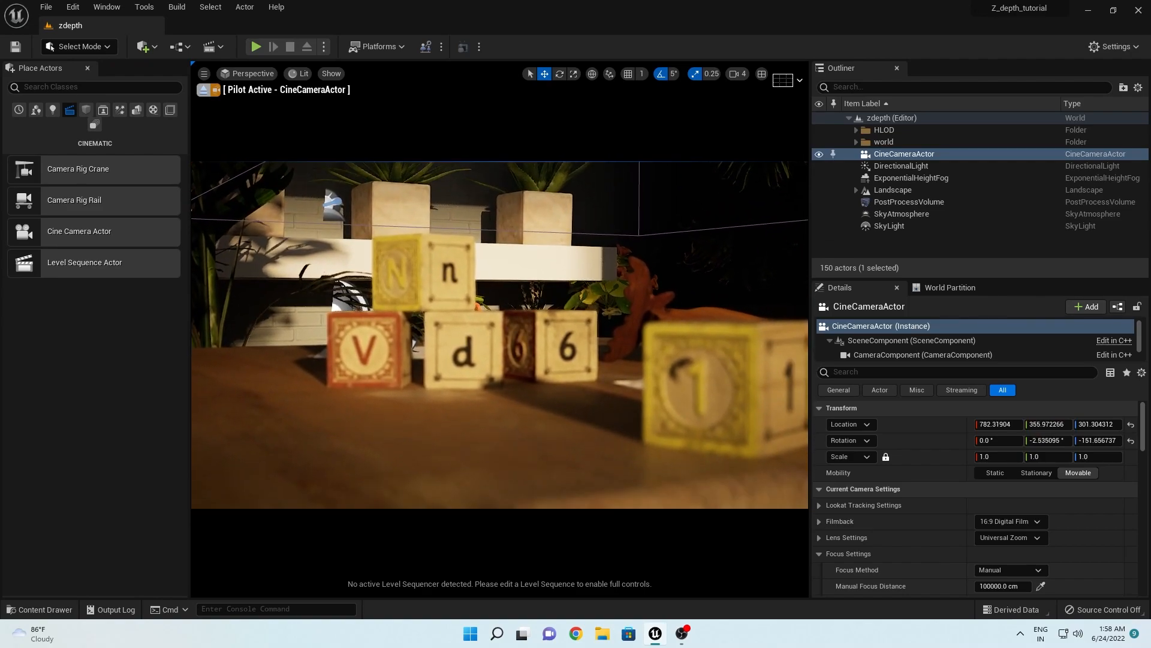
Step: Set the camera's filmback to 16:9 DSLR and its lens to 30mm Prime f/1.4
click(1026, 522)
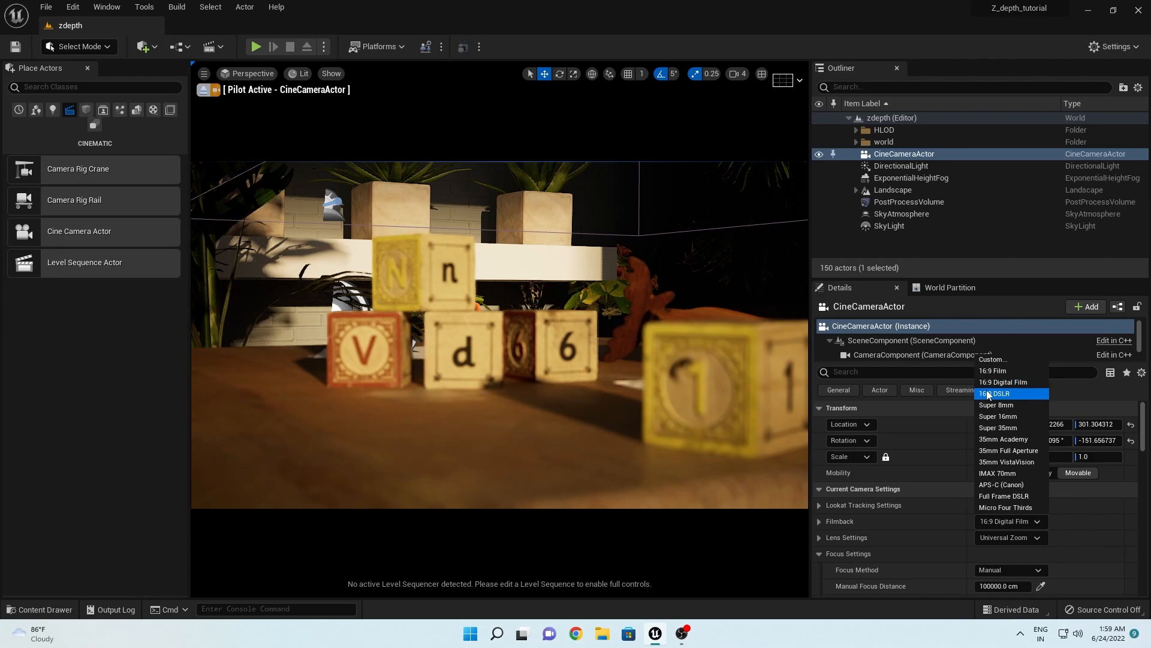
click(1010, 394)
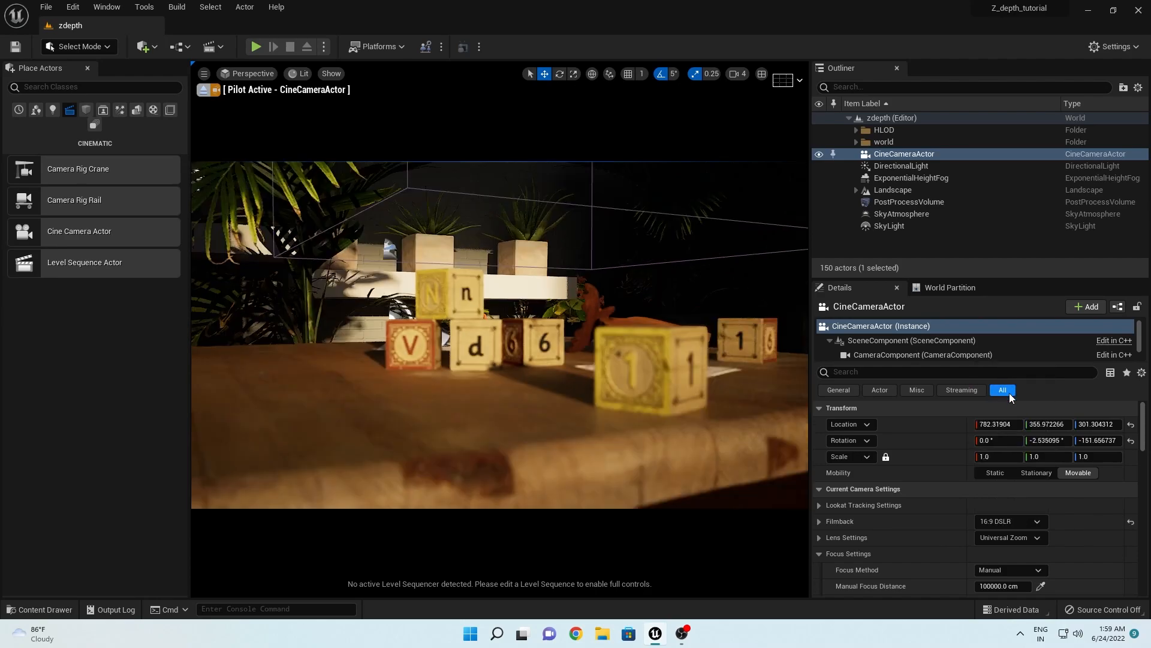
click(1021, 540)
click(1007, 444)
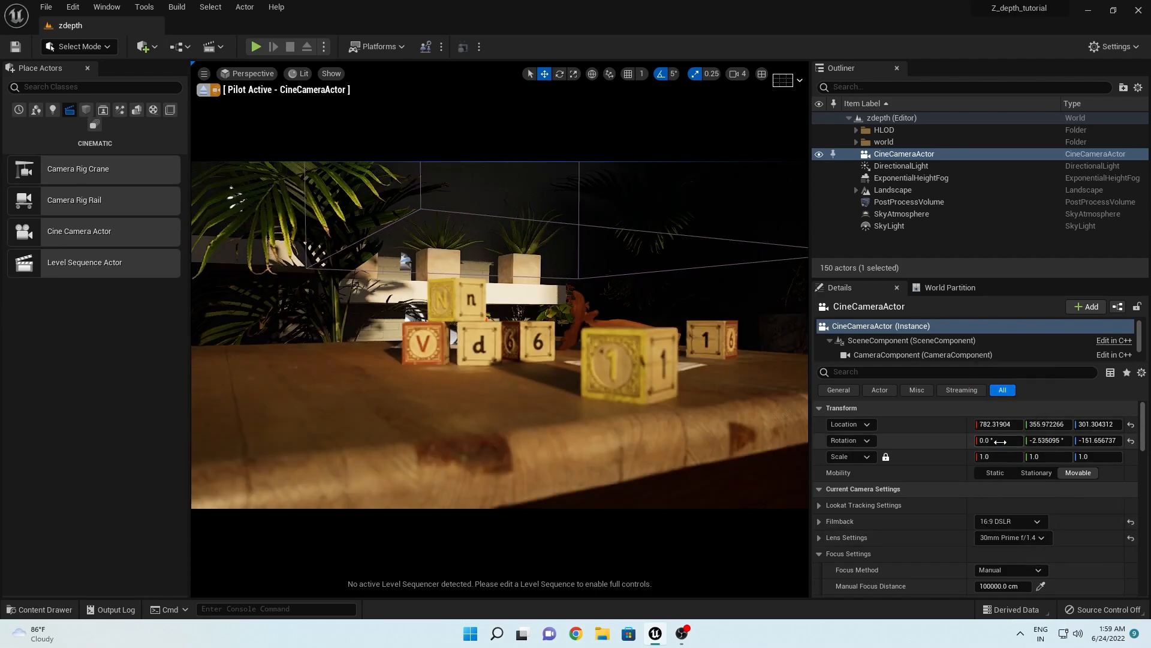
Step: Move the camera closer to reframe the stacked letter blocks with the "1" block in the foreground
mouse_move(500, 335)
mouse_down()
mouse_move(516, 306)
mouse_move(515, 319)
mouse_up()
right_drag(515, 319, 517, 327)
middle_drag(517, 327, 524, 328)
right_drag(524, 328, 515, 323)
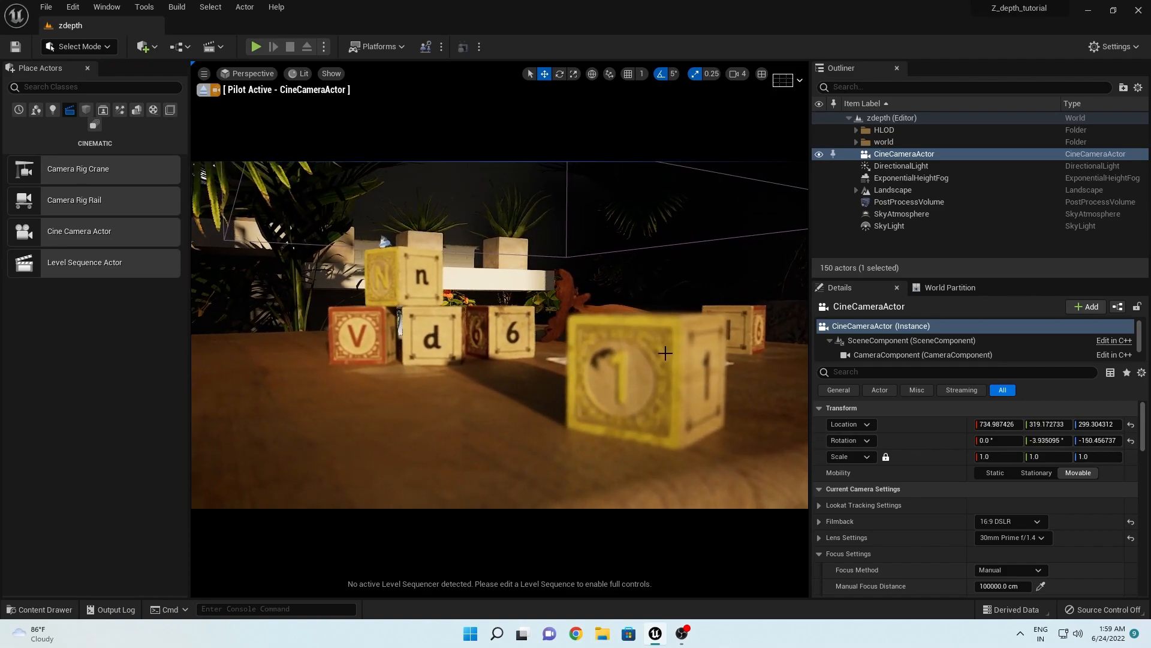
Step: Set the camera's current aperture to 1.4
scroll(1031, 573, down, 3)
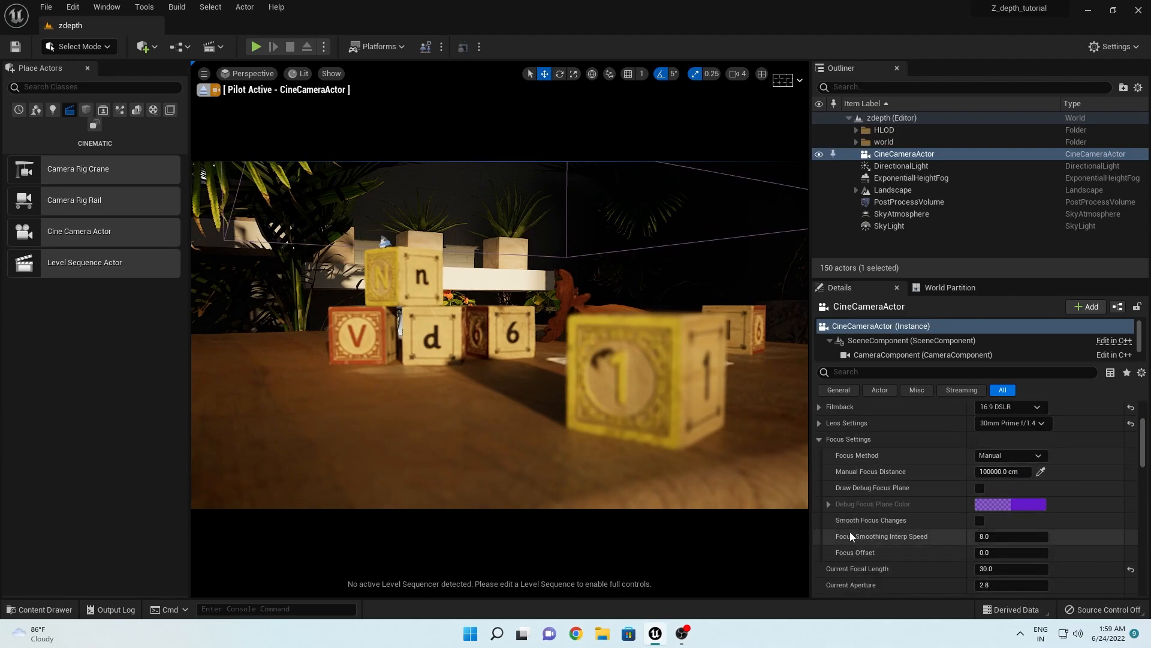
scroll(1023, 575, down, 1)
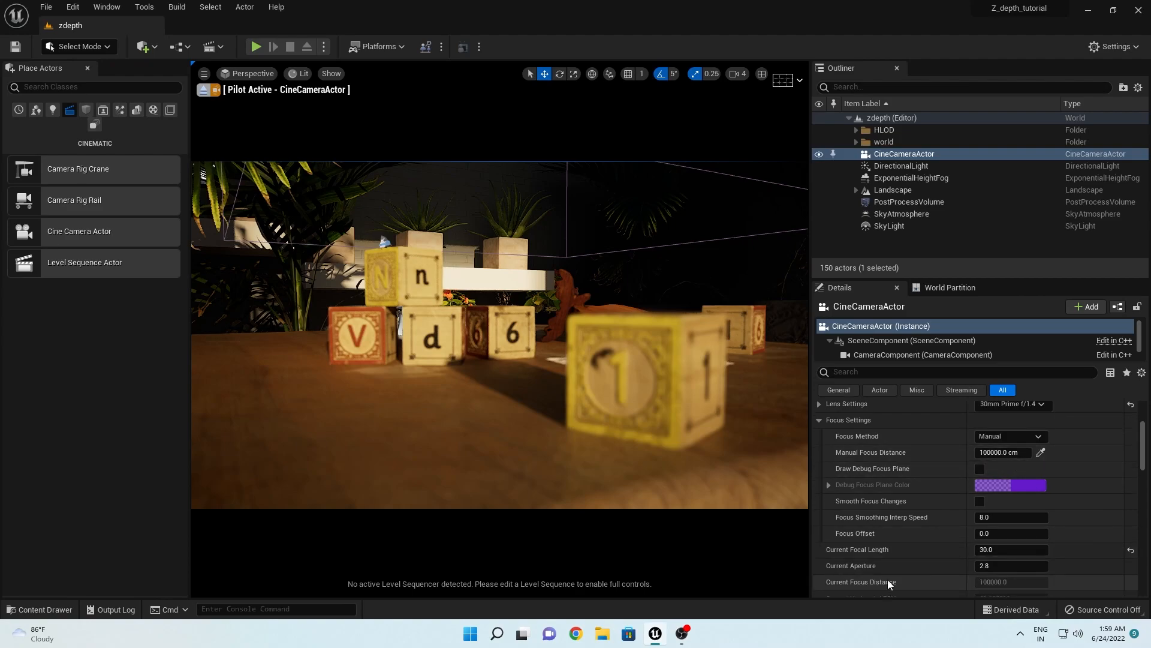
click(1001, 565)
text(1.4)
key(Return)
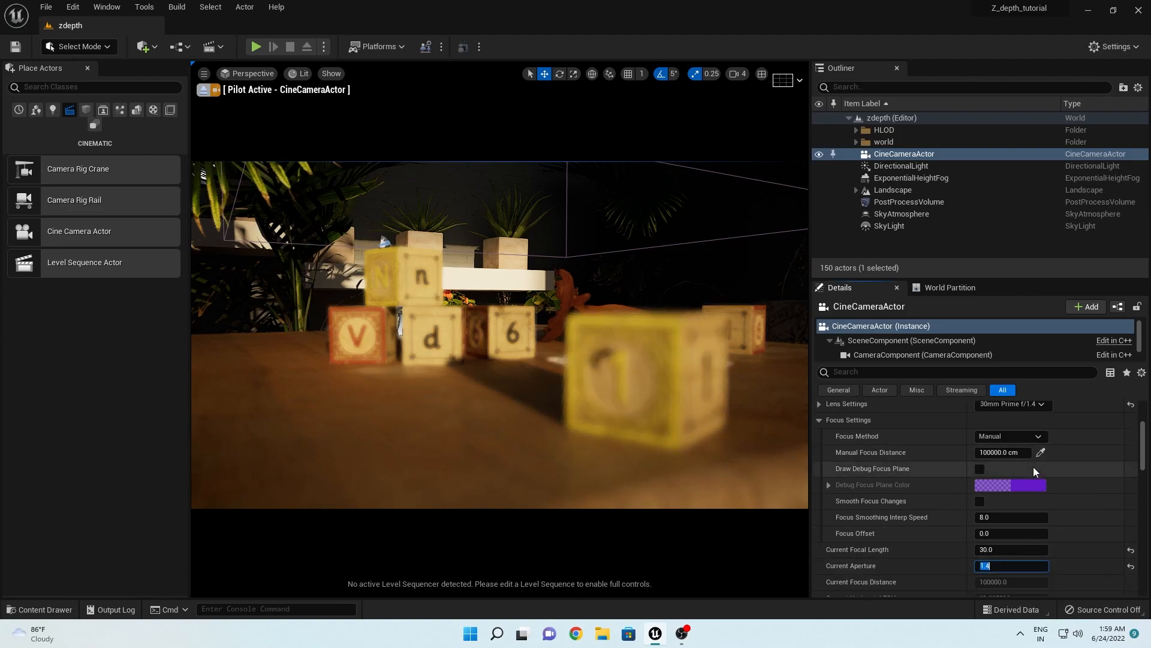
Step: Sample the manual focus distance from the "d" block and adjust the camera framing slightly
click(1040, 453)
click(442, 334)
drag(573, 351, 570, 347)
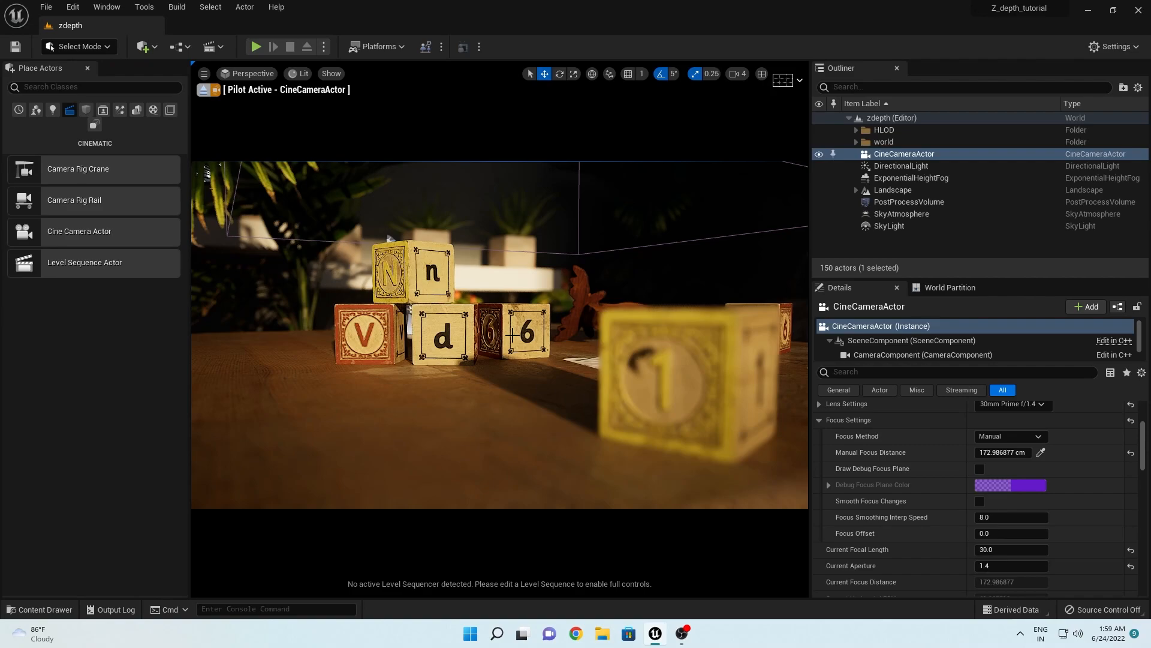
Step: Find and enable the Movie Render Queue Additional Render Passes plugin, accept the beta warning and restart the editor
click(73, 8)
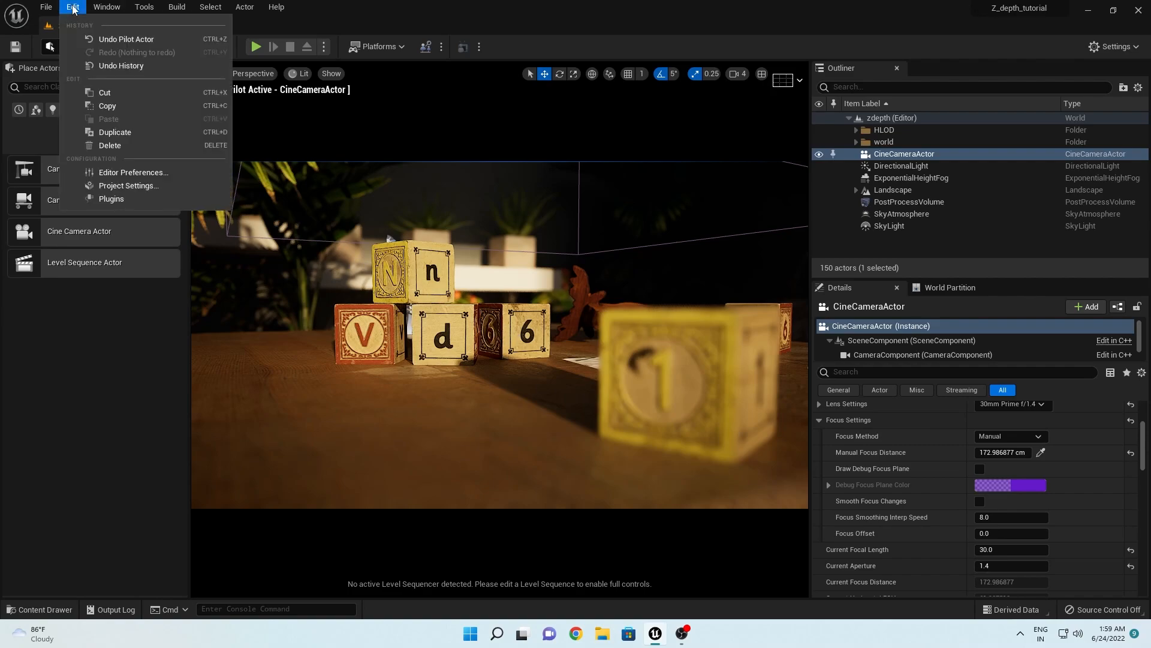
click(117, 199)
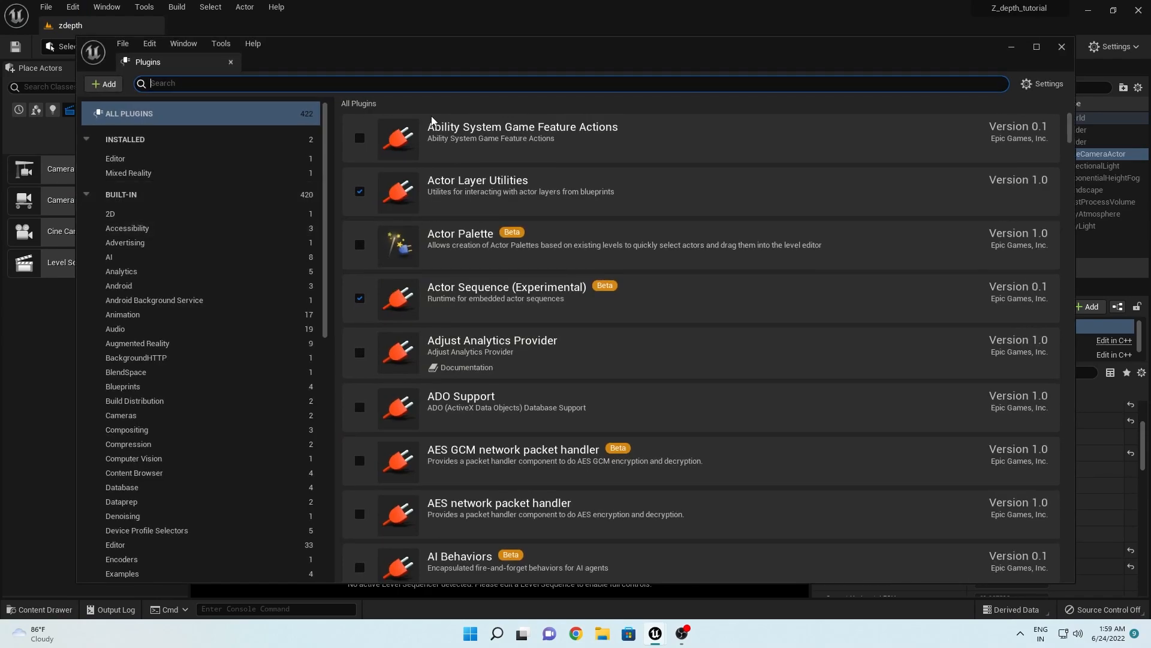
text(m)
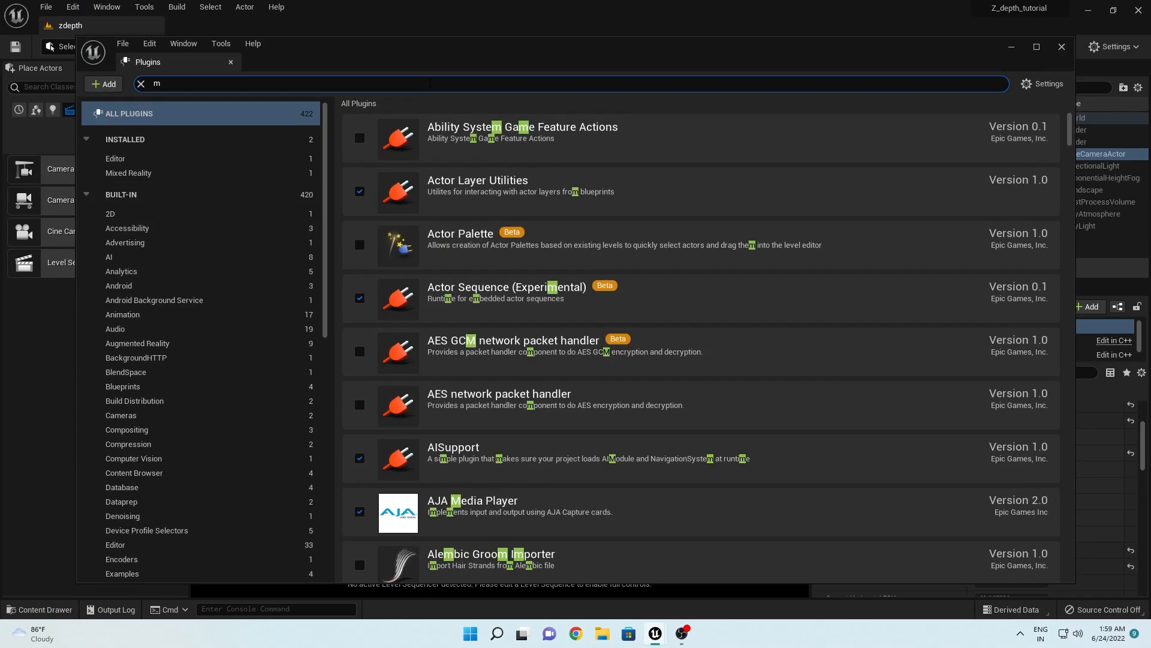
text(ovieren)
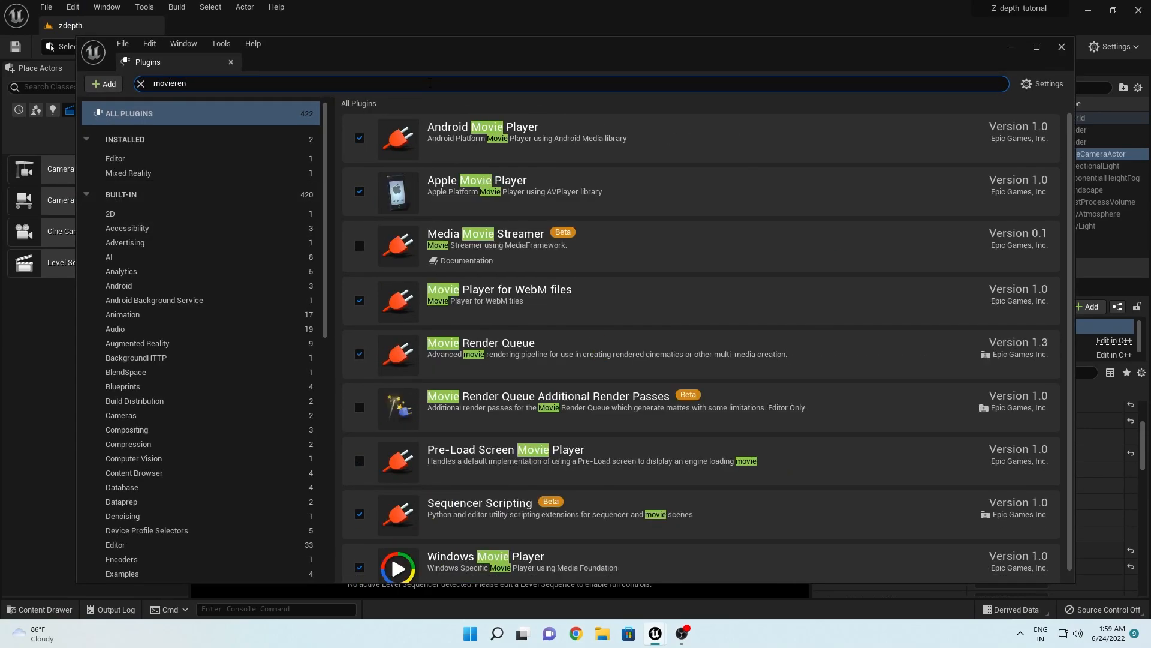
text(d)
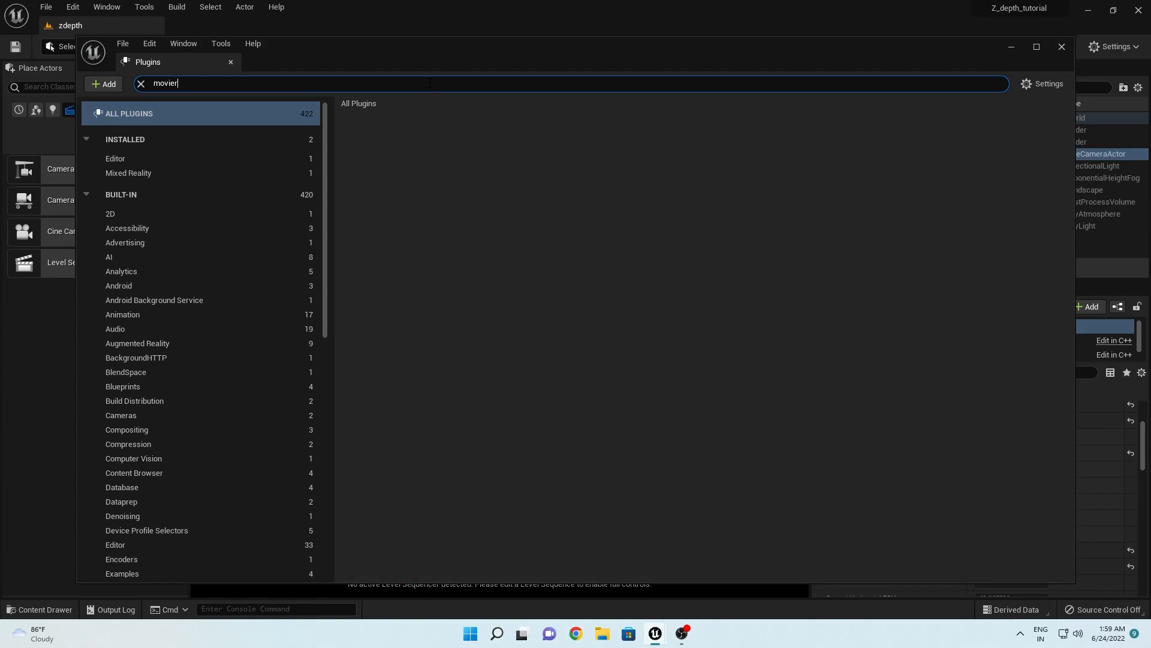
key(BackSpace)
text(render)
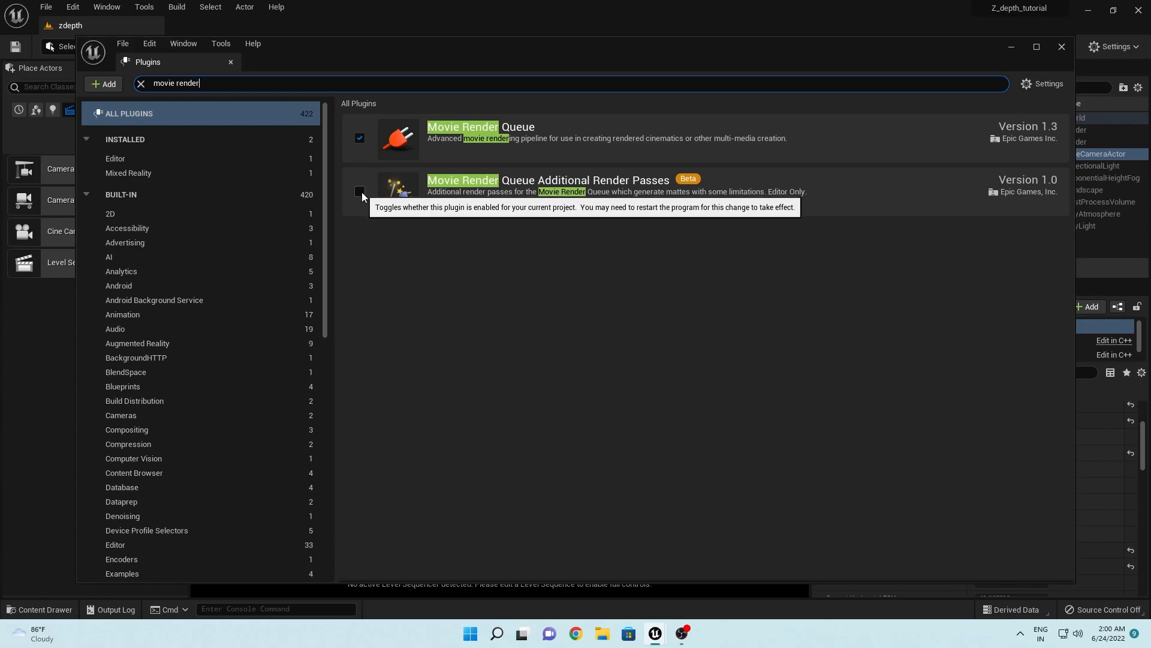
click(361, 192)
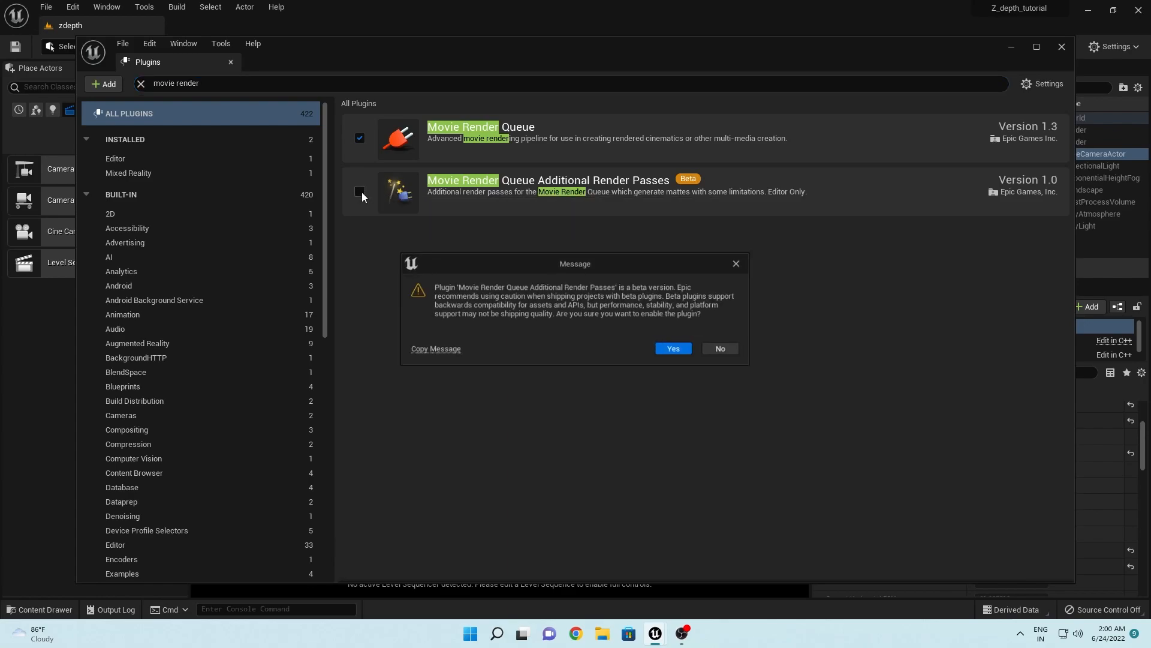
click(666, 350)
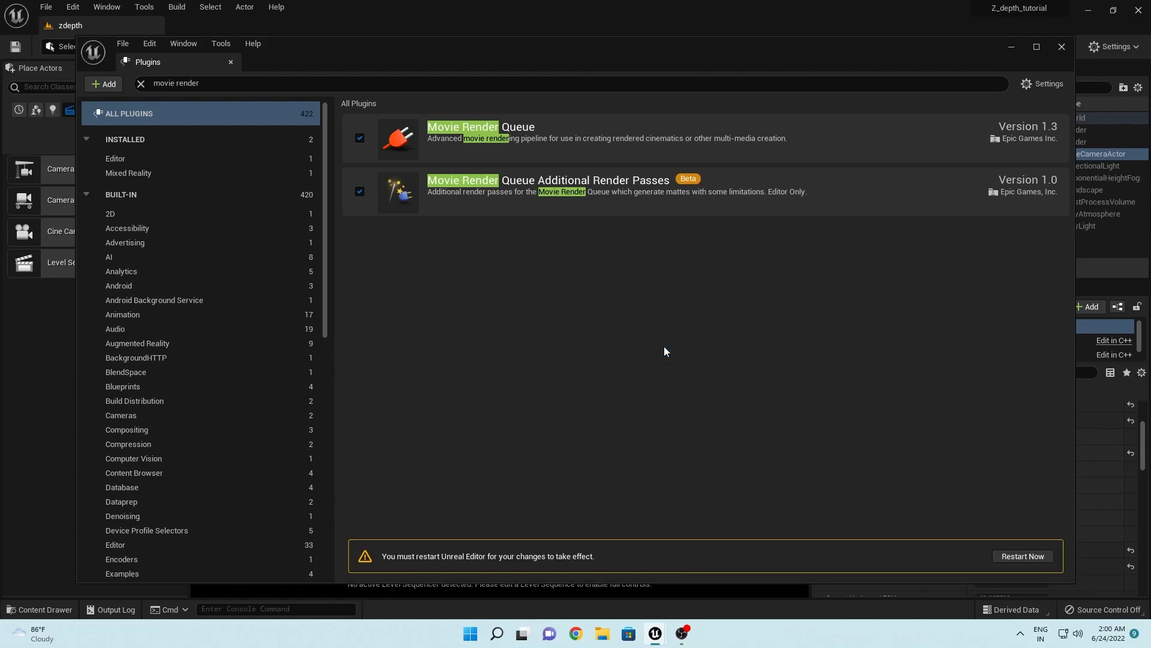
click(1023, 557)
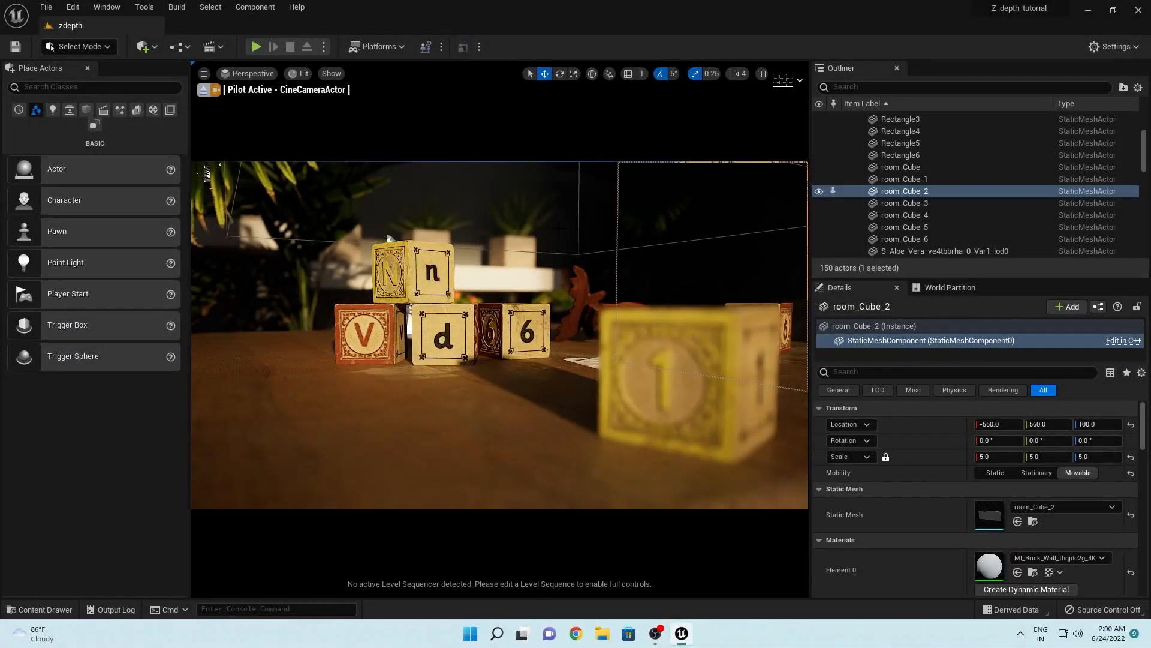
Step: Shift the camera framing sideways slightly, then create a level sequence named shot_1 in the Content folder
middle_drag(512, 278, 483, 275)
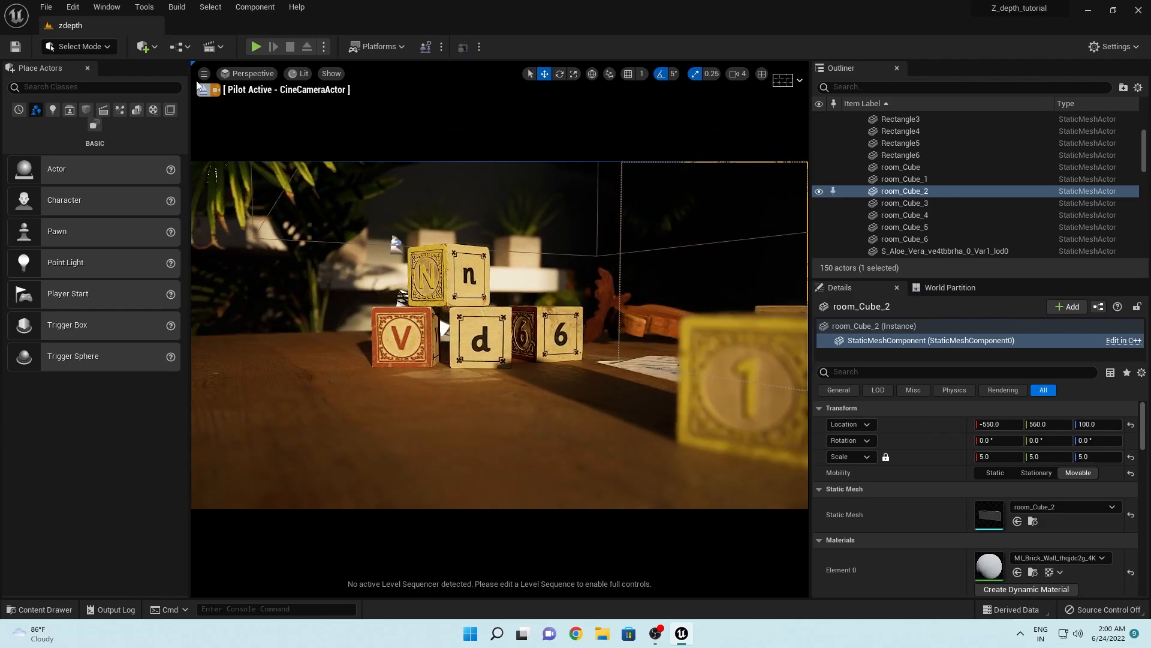
click(211, 51)
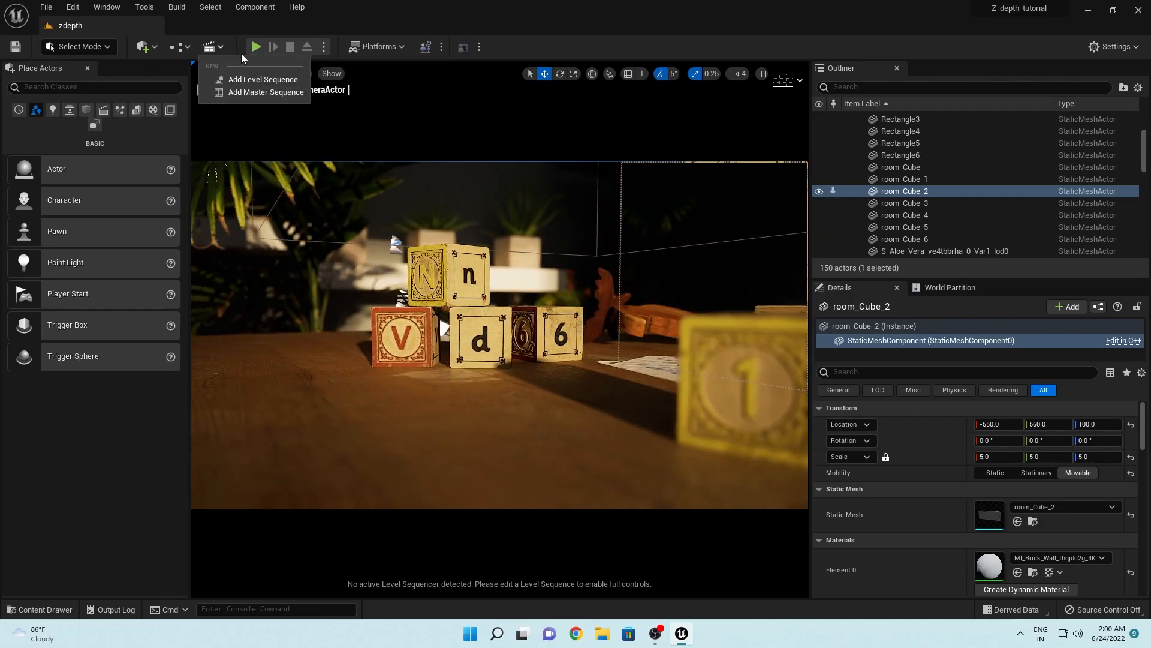
click(230, 86)
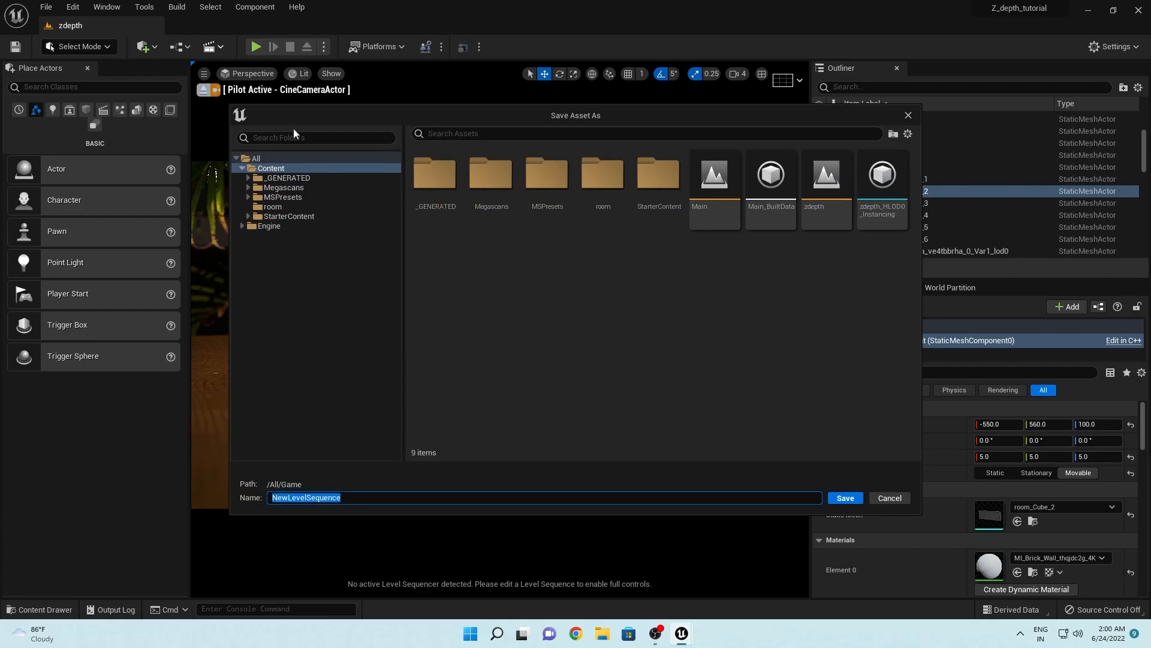
text(shot)
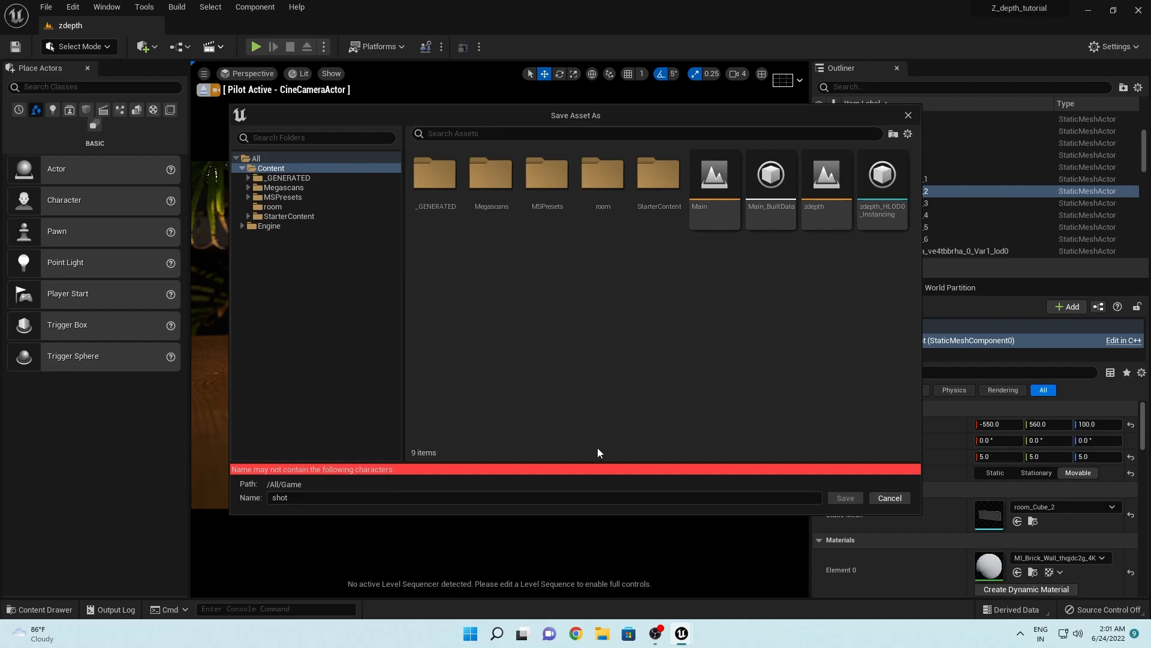
click(591, 497)
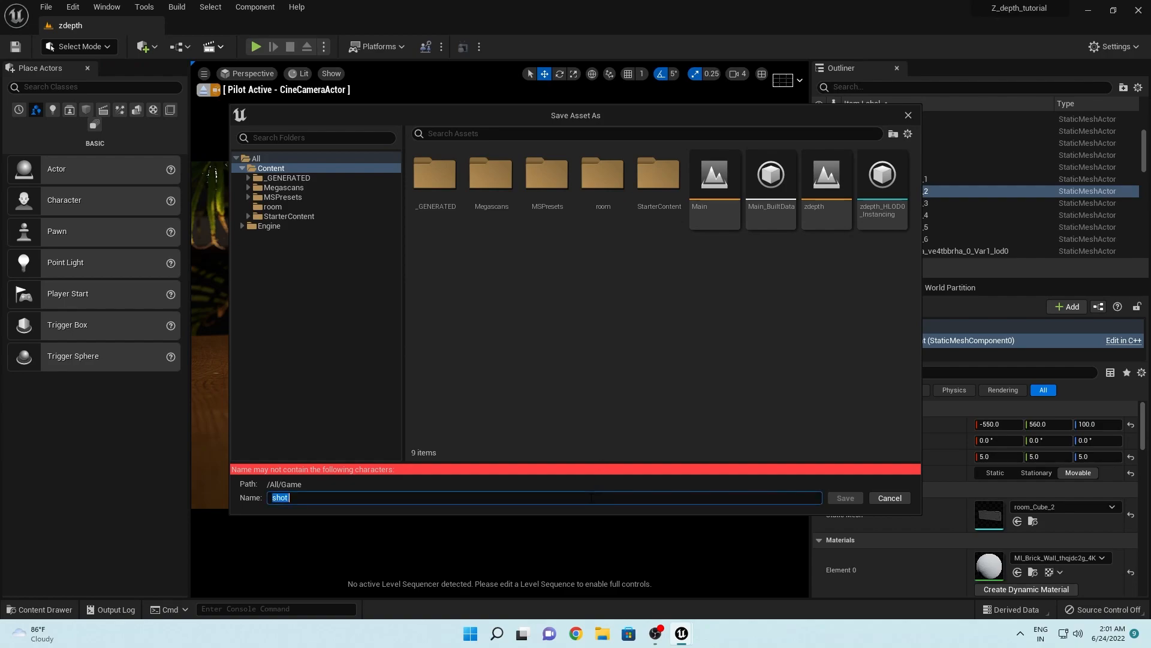
key(End)
key(BackSpace)
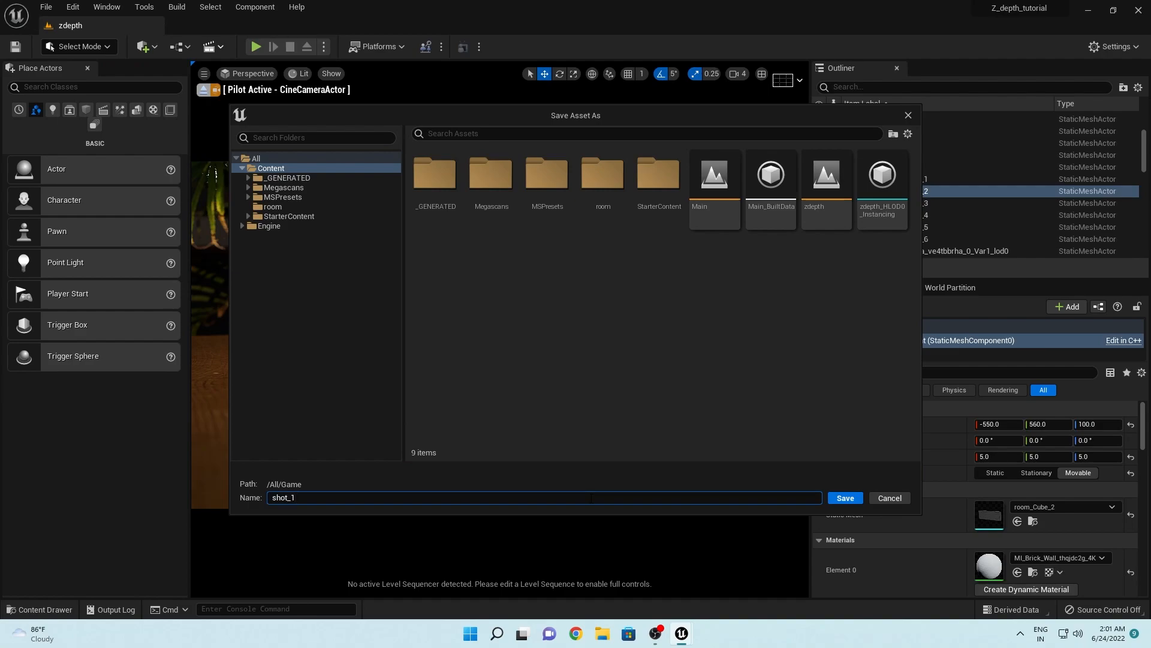
key(Return)
Step: Add the CineCameraActor to the shot_1 sequence and enlarge the Sequencer to show its camera tracks
drag(532, 392, 532, 461)
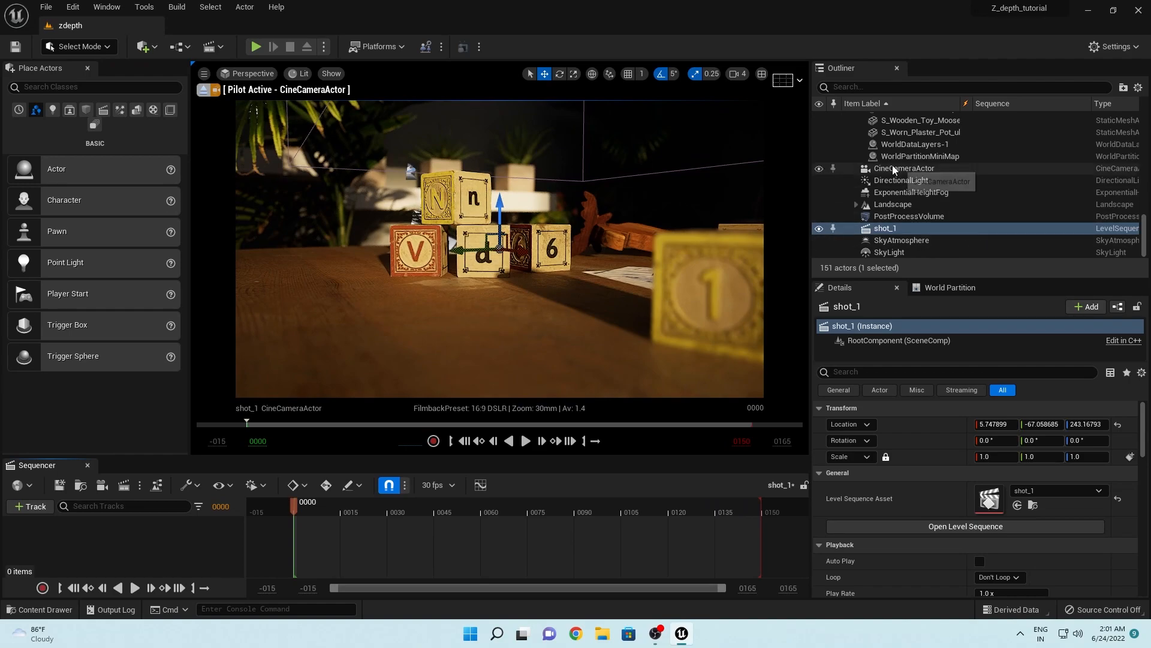
drag(902, 168, 330, 531)
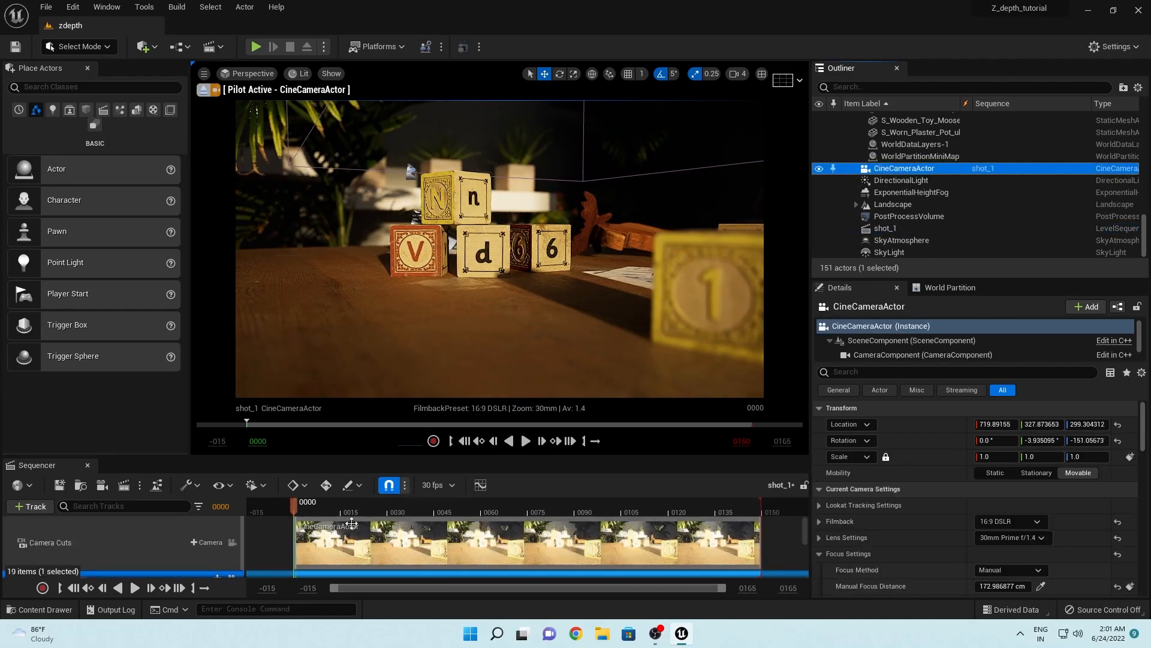
drag(371, 457, 369, 379)
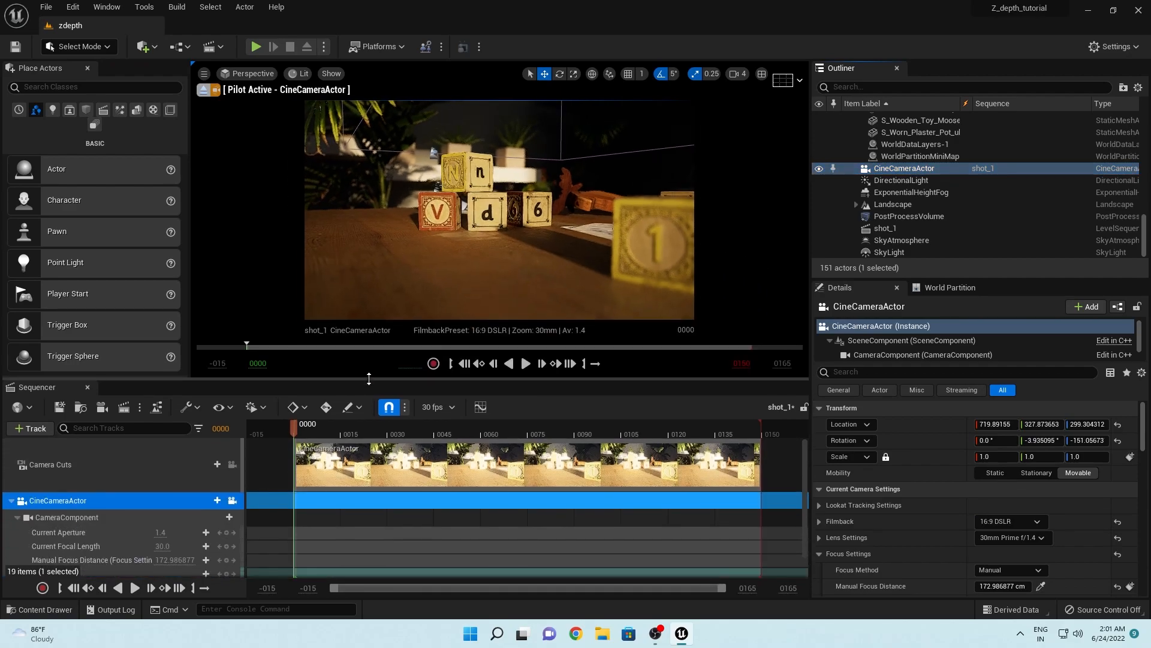
scroll(160, 543, down, 1)
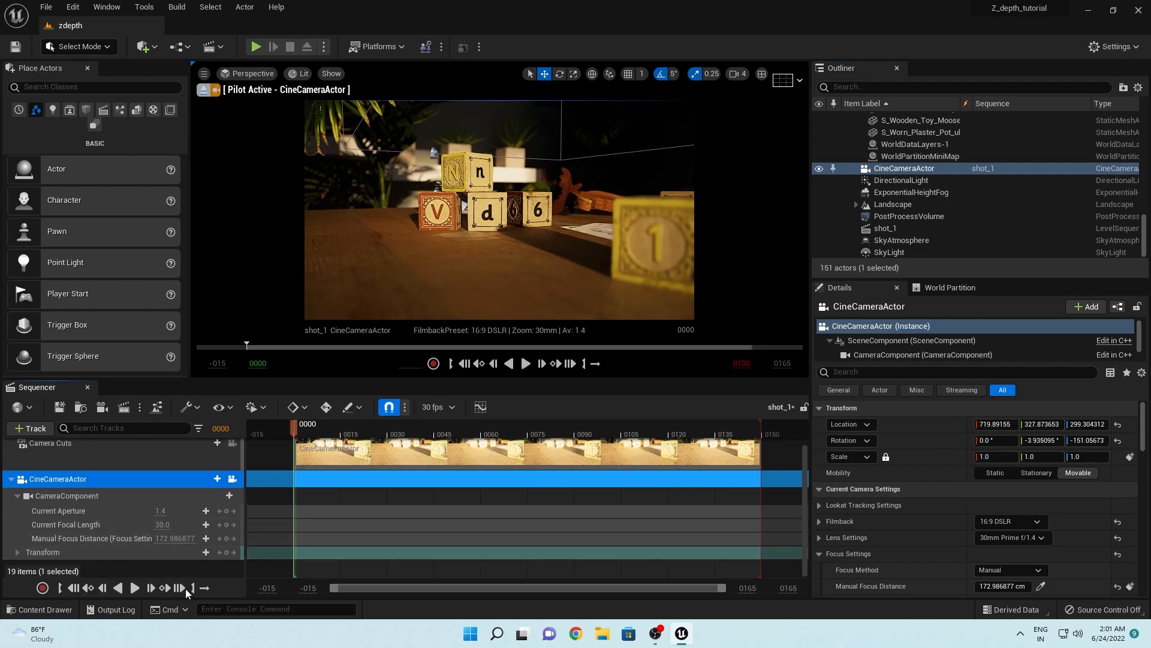
Step: Reframe the cine camera closer on the foreground "1" block at frame 0 of the sequence and keyframe its transform
click(88, 588)
click(71, 590)
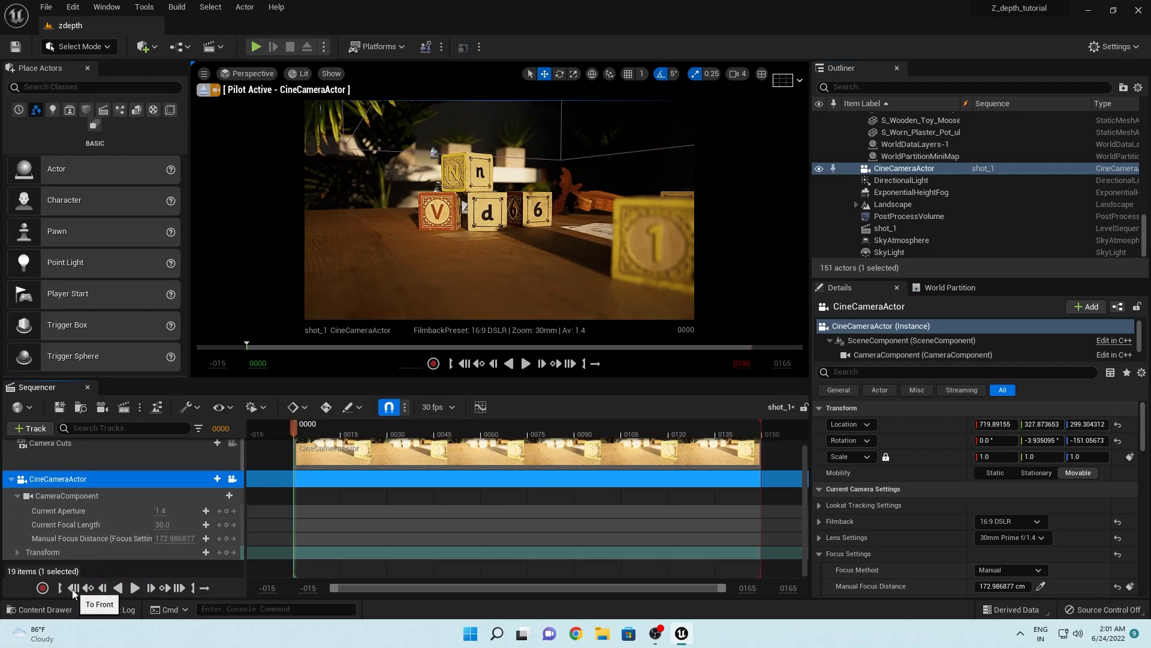
middle_drag(492, 237, 518, 239)
mouse_move(517, 239)
mouse_down()
mouse_move(512, 219)
mouse_move(513, 231)
mouse_up()
middle_drag(513, 231, 494, 236)
drag(494, 236, 491, 226)
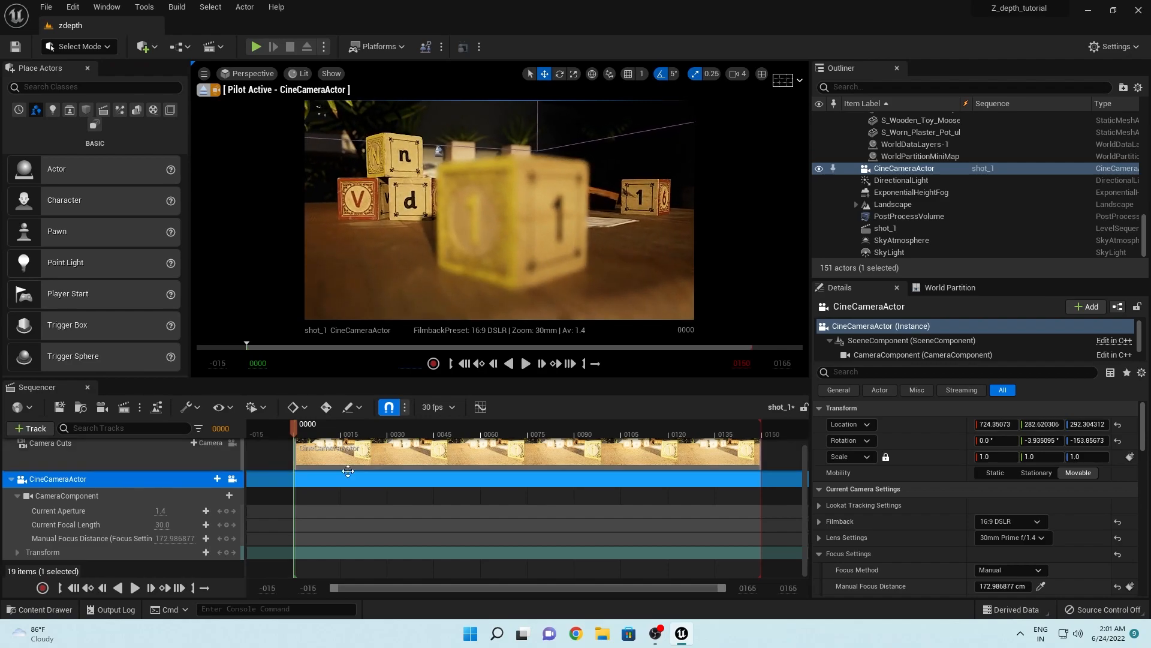
click(227, 552)
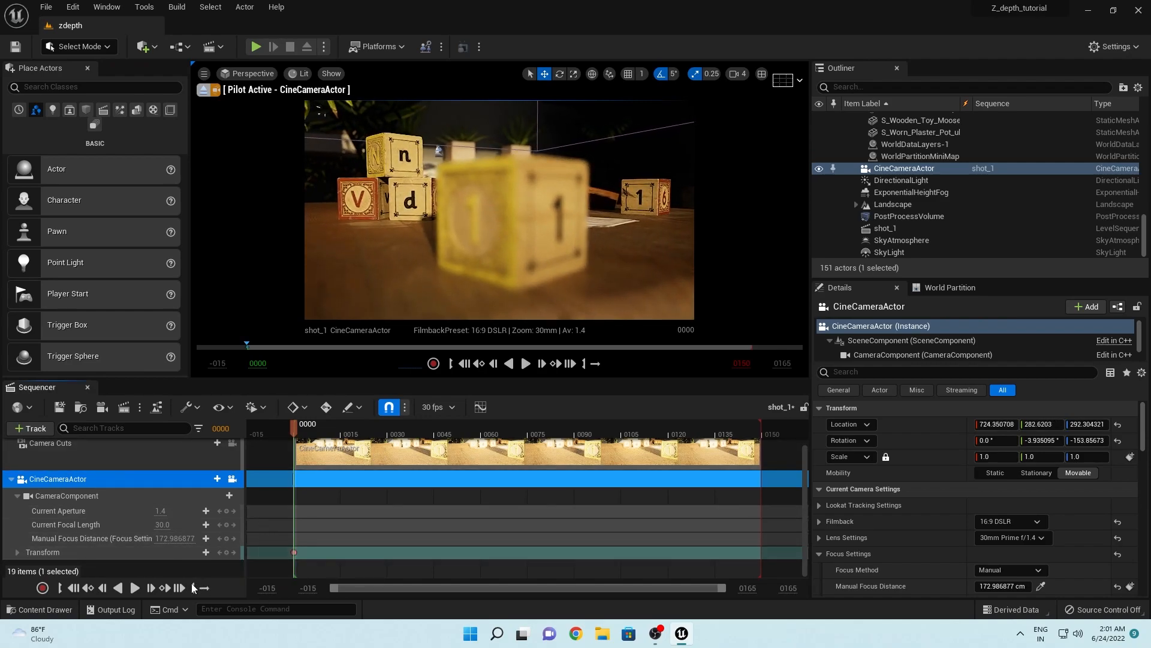
Step: Reframe the cine camera towards the V, n and d block stack at frame 149 and keyframe its transform
click(194, 588)
middle_drag(517, 234, 493, 232)
right_drag(517, 234, 543, 240)
click(226, 553)
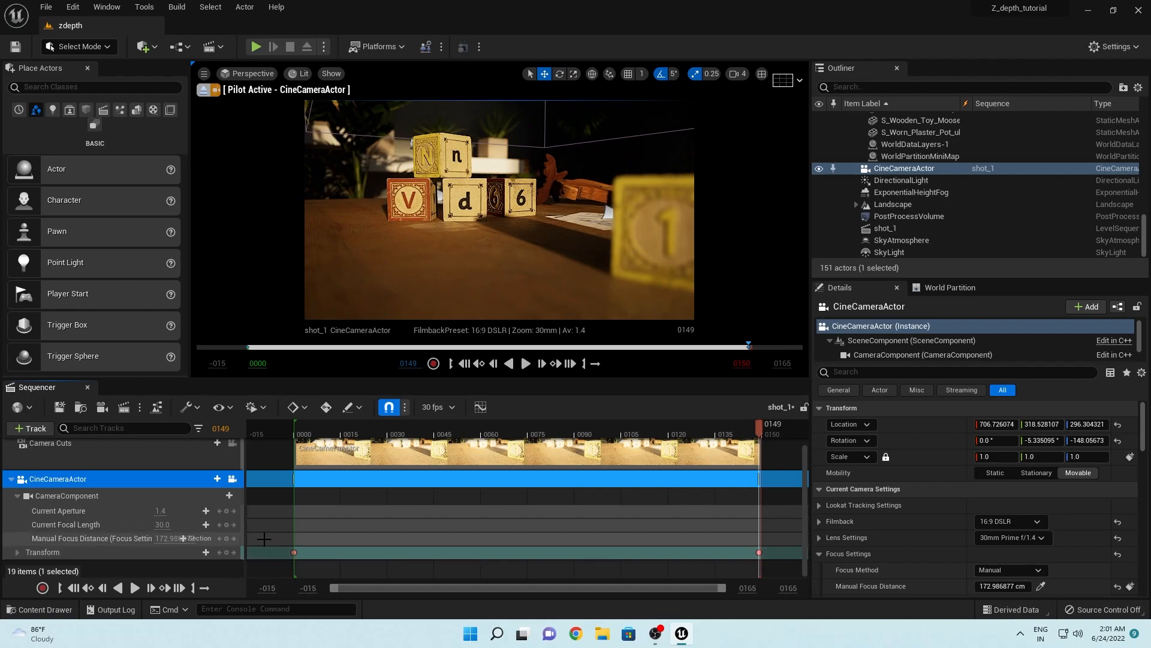
Step: Set both camera transform keys to Linear interpolation, play back the camera move and return to the sequence start
drag(264, 539, 790, 565)
right_click(711, 552)
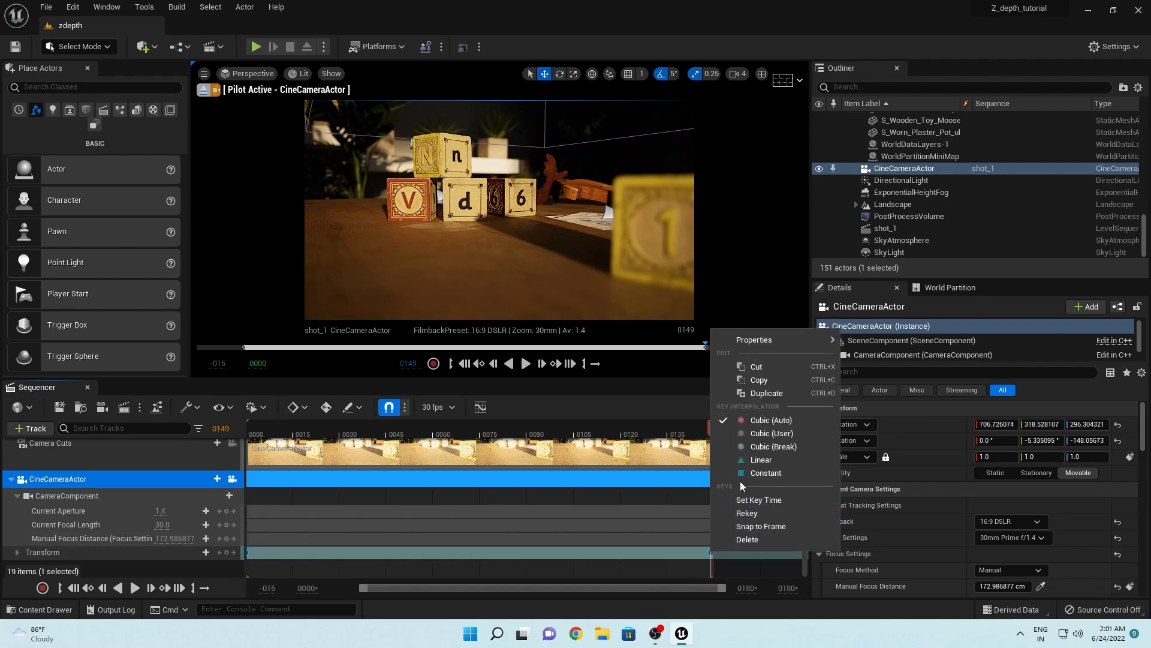
click(762, 460)
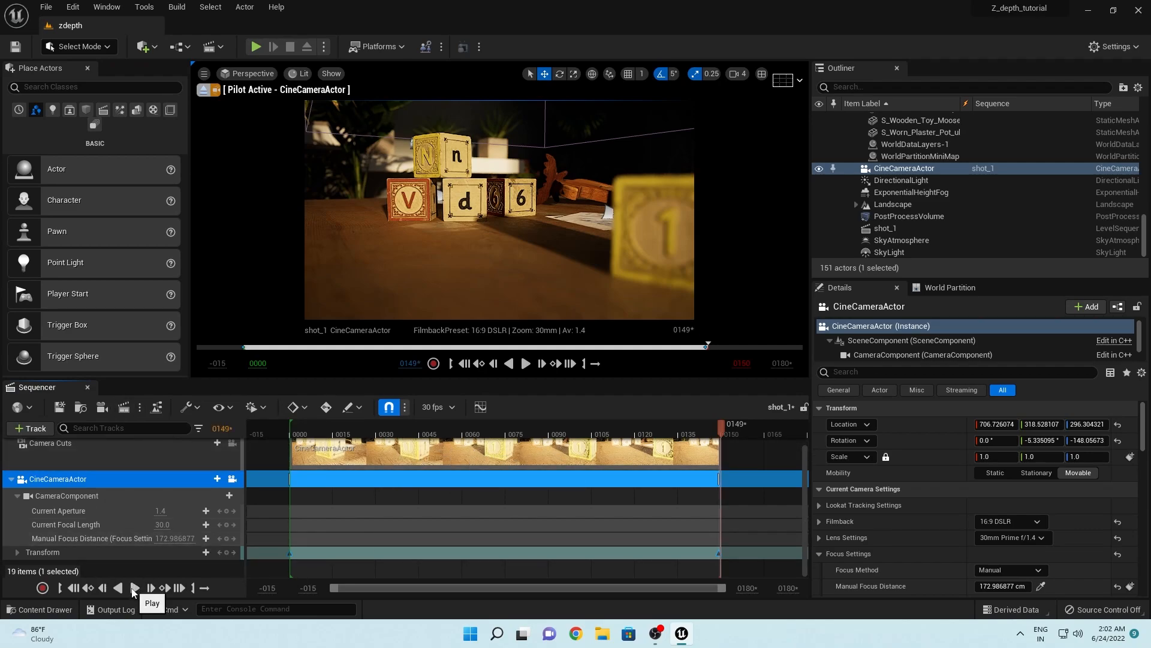
click(134, 588)
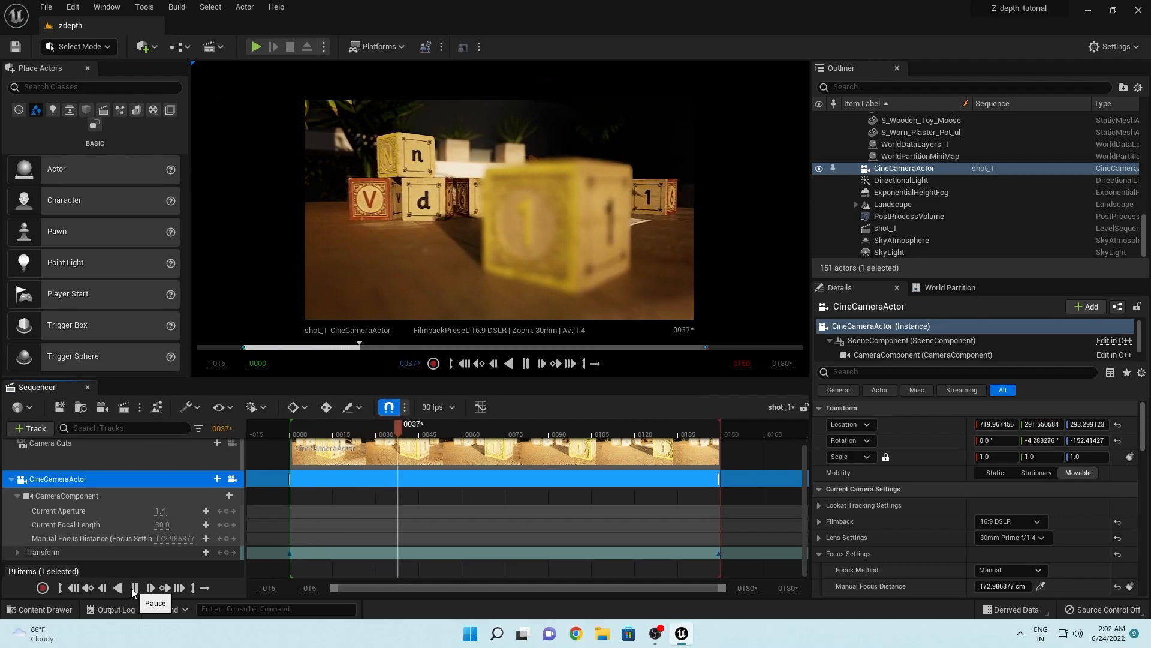
click(135, 588)
click(73, 589)
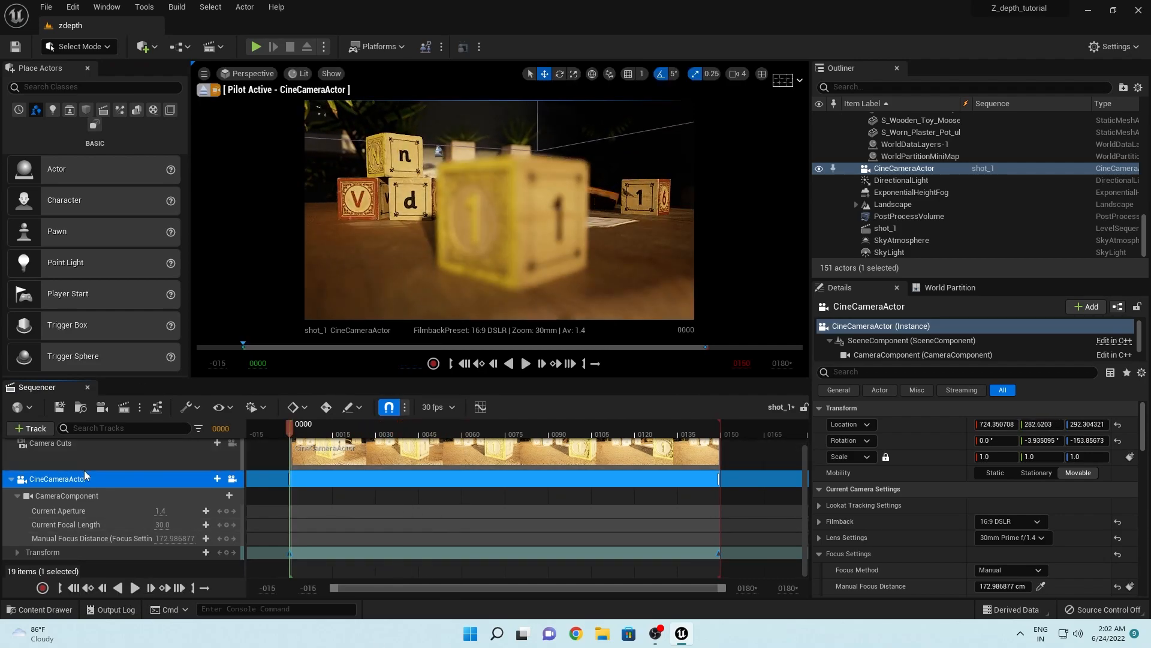
Step: Send the shot_1 sequence to the Movie Render Queue and maximize the queue window
click(124, 408)
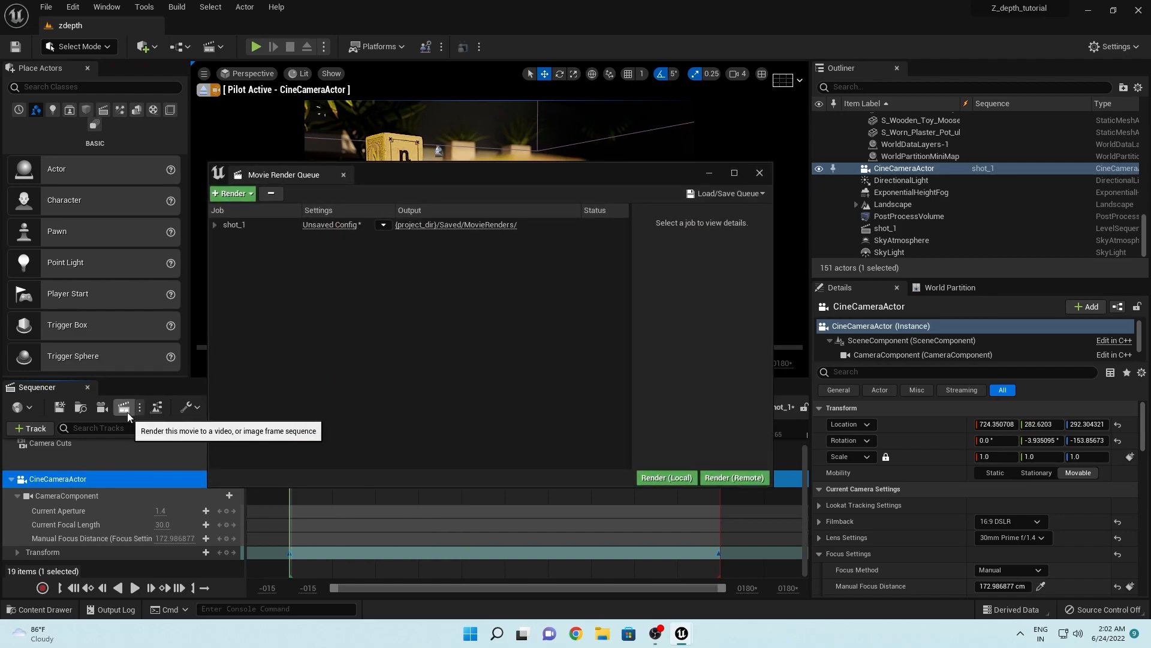
click(735, 173)
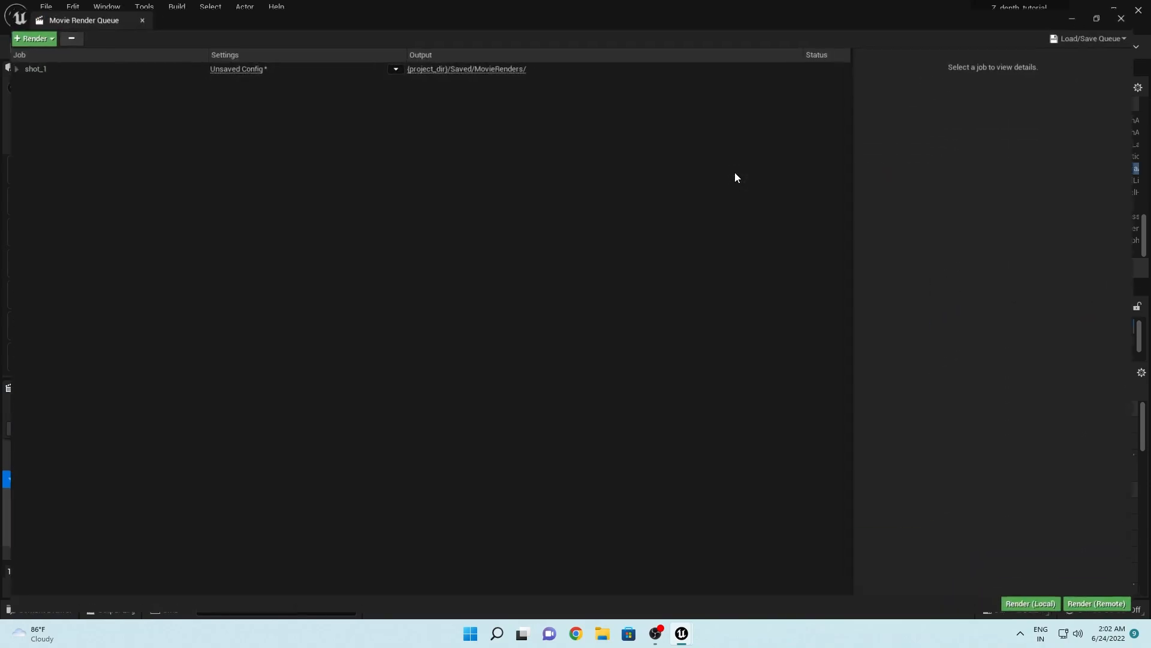
Step: Add a second shot_1 job to the render queue and delete the duplicate
click(16, 34)
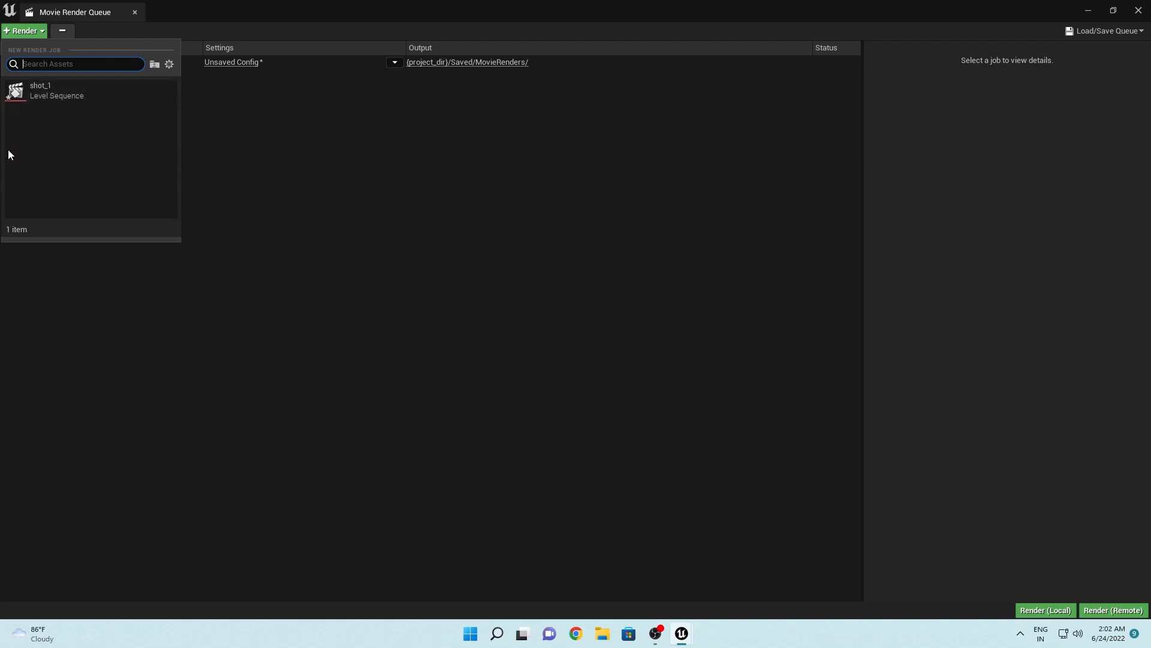
click(53, 91)
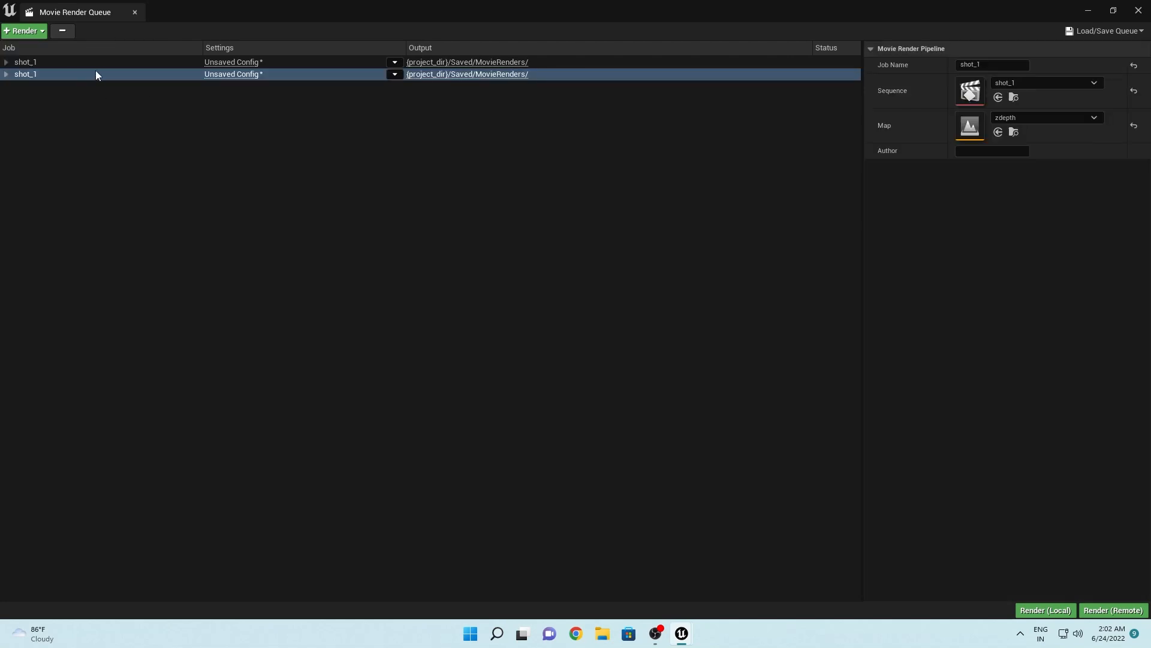
click(64, 76)
key(Delete)
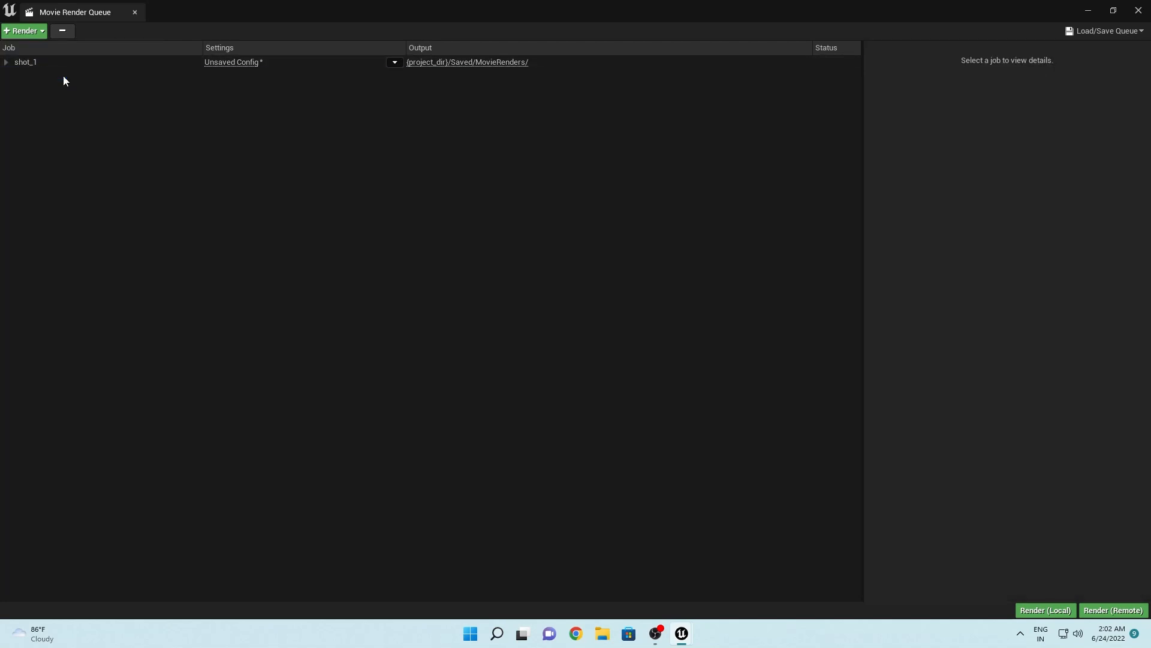
Step: Open and enlarge the render settings of the shot_1 job and review its .jpg export, Deferred Rendering and Output entries
click(219, 63)
drag(686, 130, 580, 107)
drag(678, 476, 964, 575)
drag(597, 110, 567, 79)
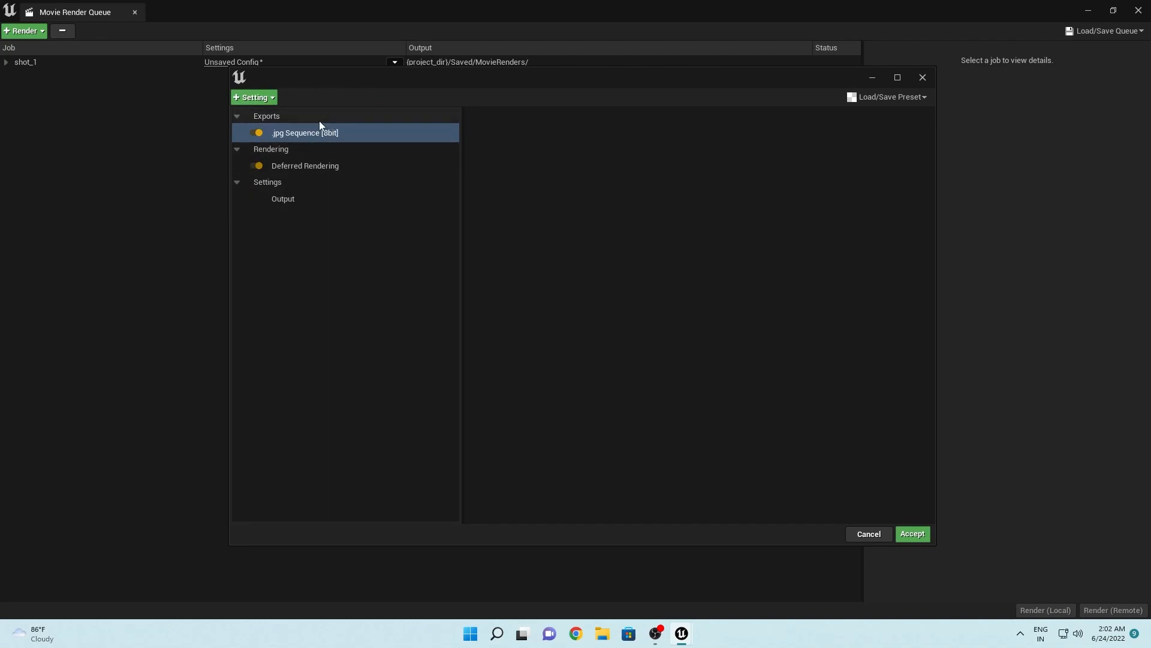
click(296, 165)
click(297, 202)
click(318, 164)
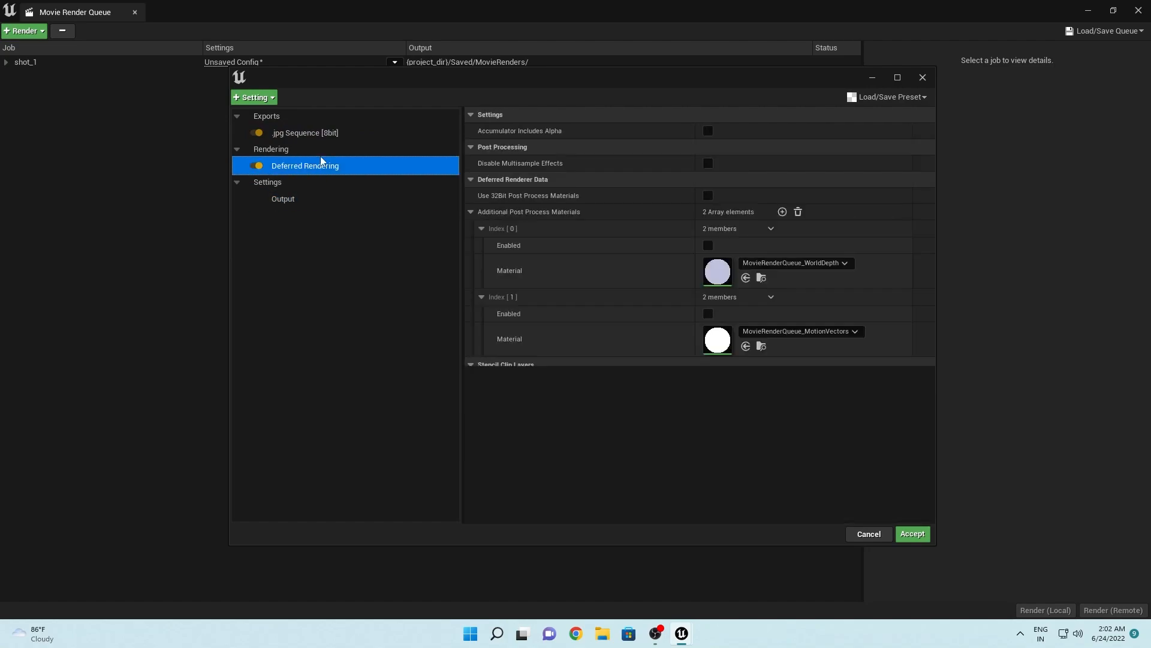
click(318, 133)
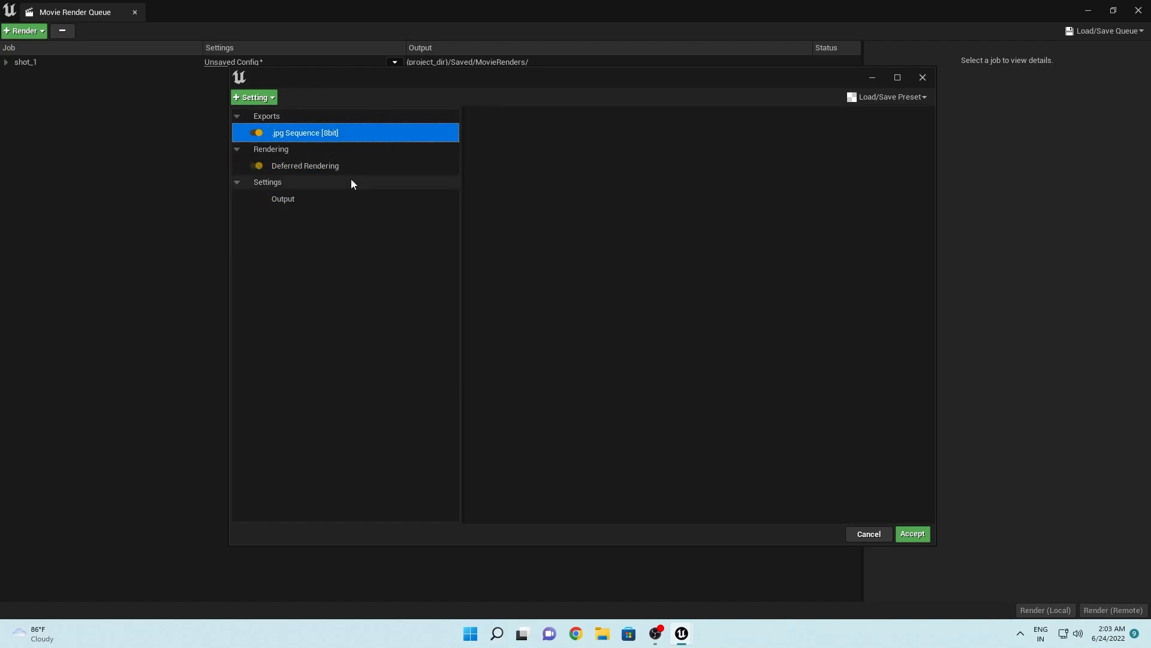
Step: Add an .exr Sequence [16bit] export to the render settings and delete the .jpg Sequence [8bit] export
click(252, 98)
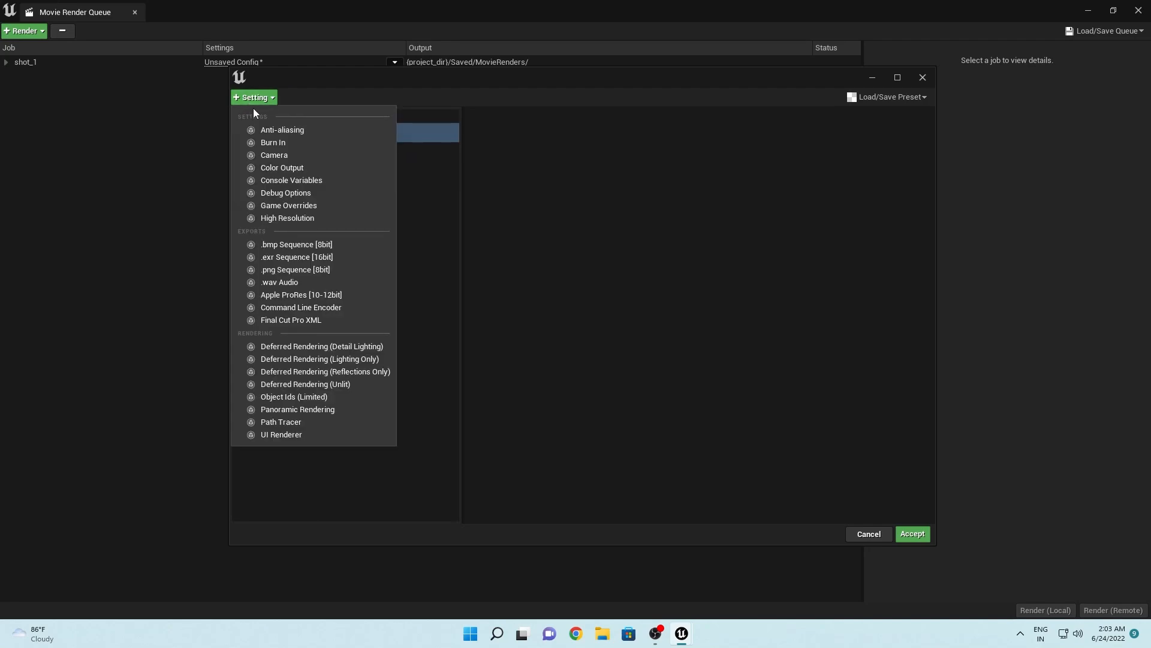
click(276, 256)
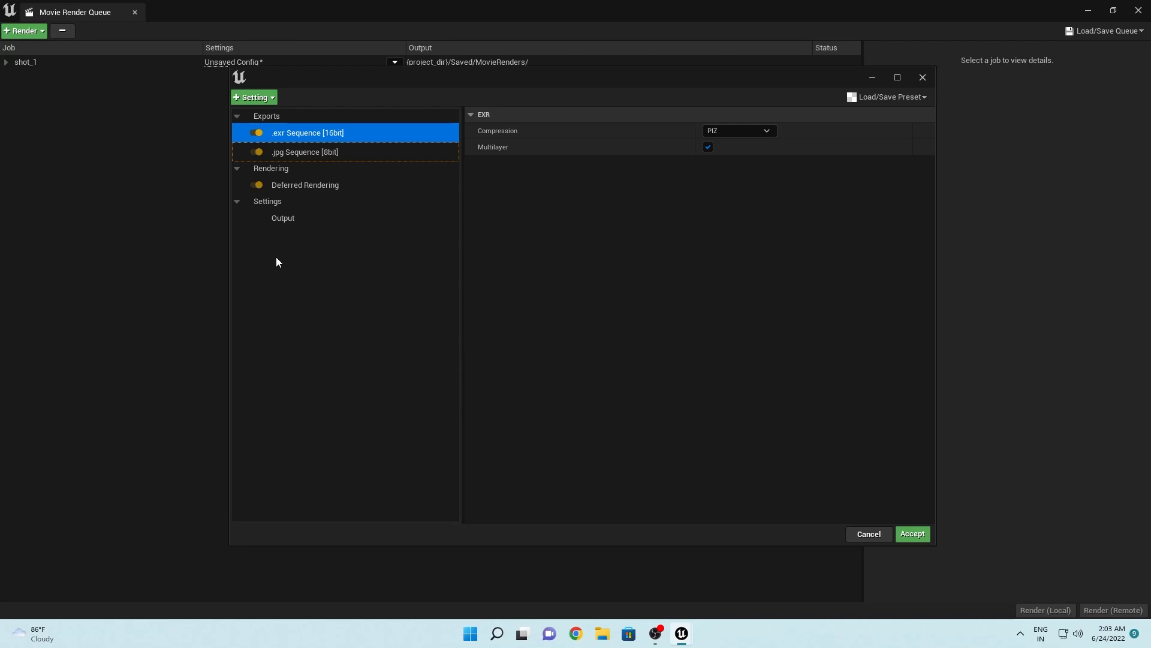
click(294, 153)
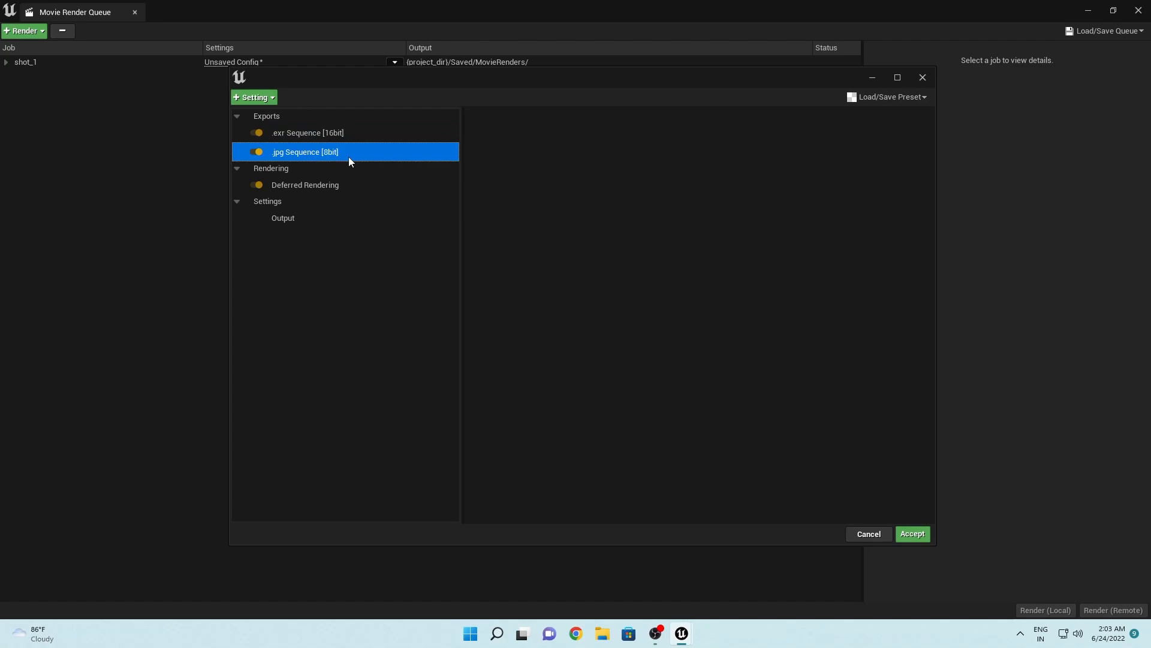
key(Delete)
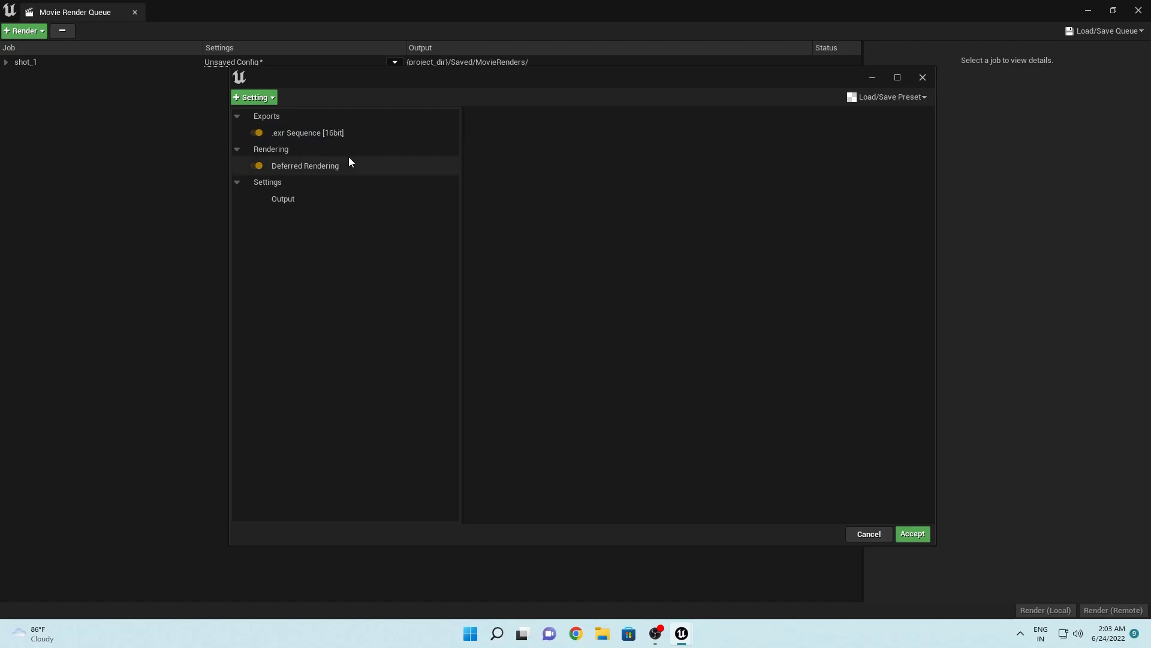
Step: Add an Anti-aliasing setting with a Spatial Sample Count of 32 and enable Override Anti Aliasing
click(254, 98)
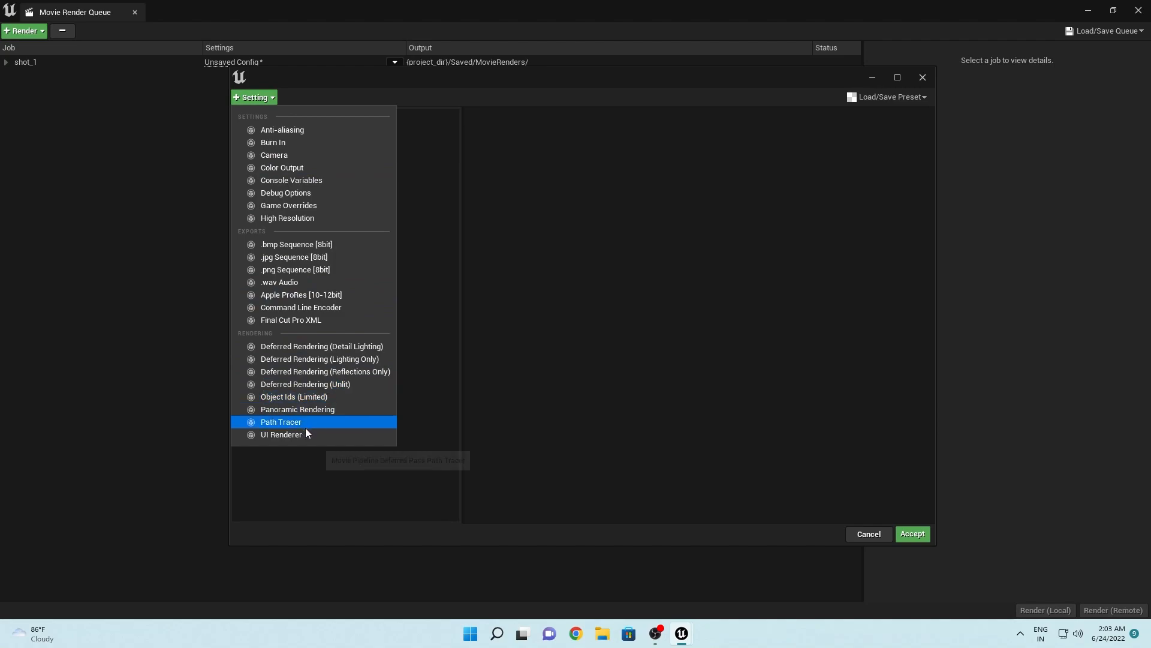
click(279, 133)
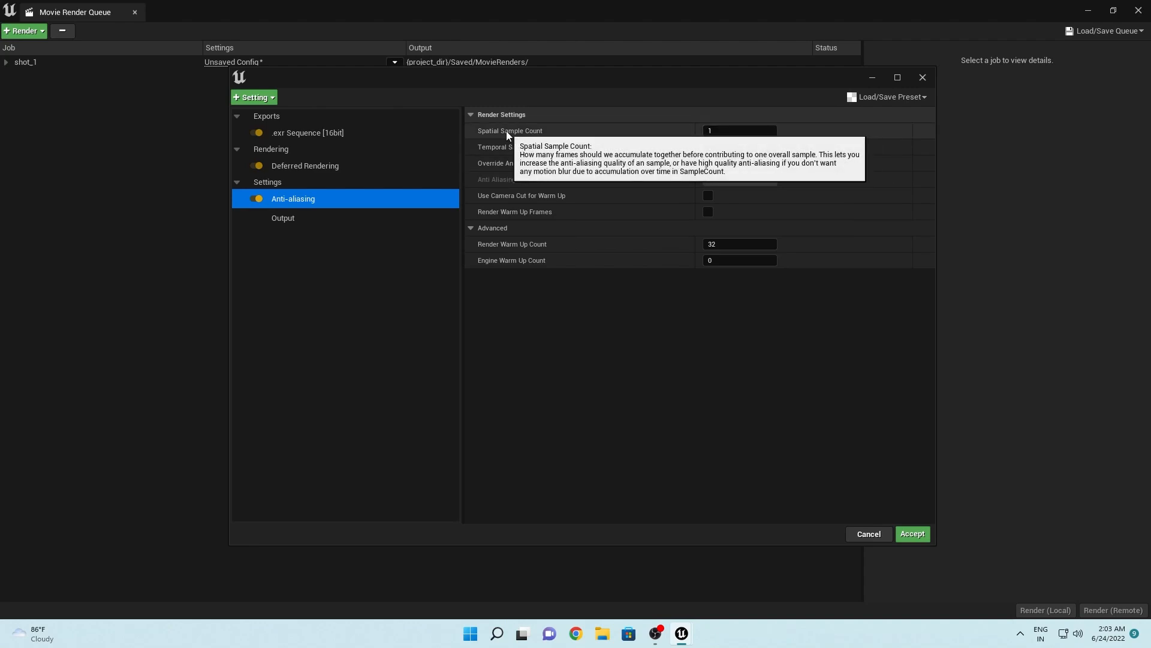
click(717, 131)
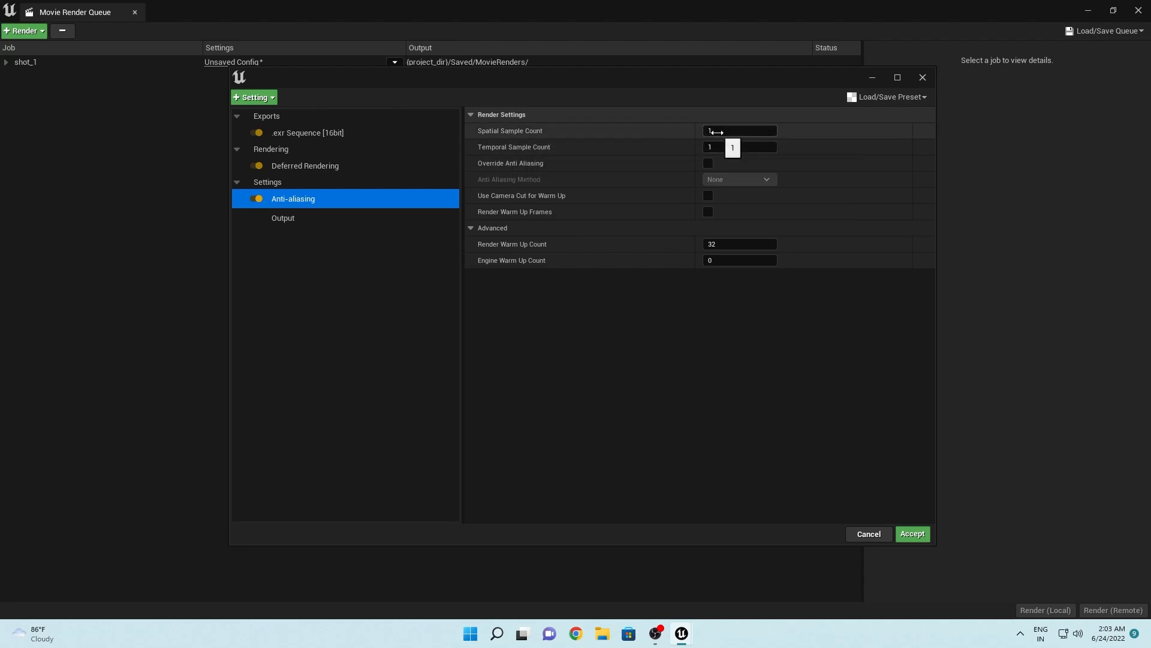
text(32)
key(Return)
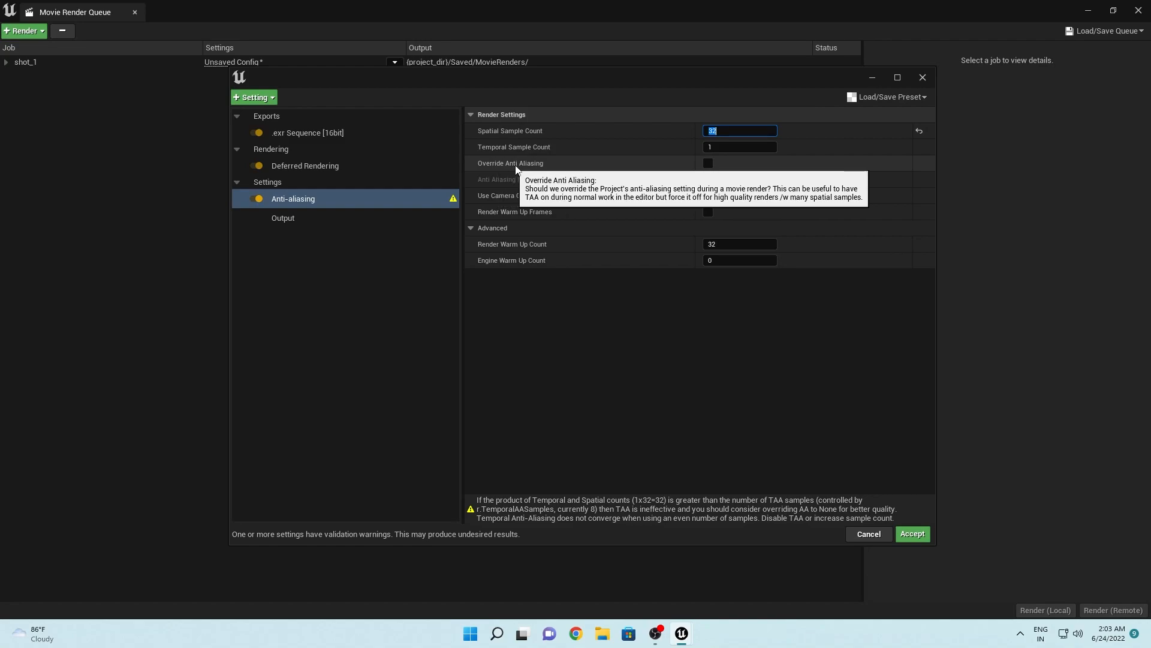
click(708, 166)
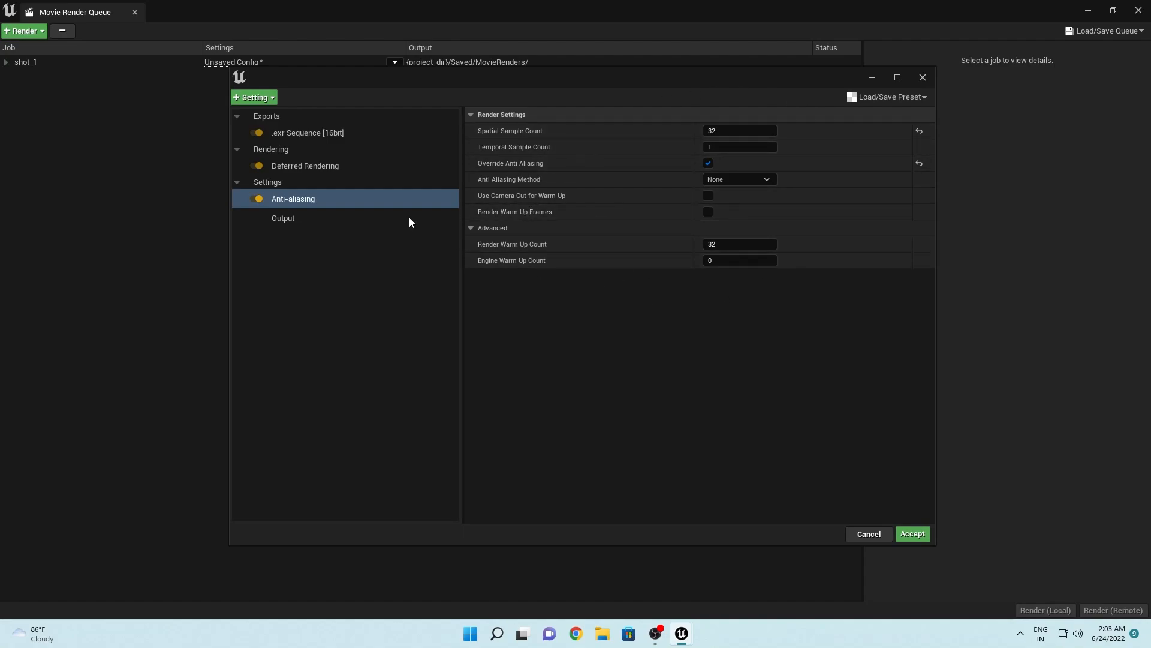
Step: Add the Detail Lighting and Reflections Only deferred rendering passes, delete both and review the other available passes
click(250, 99)
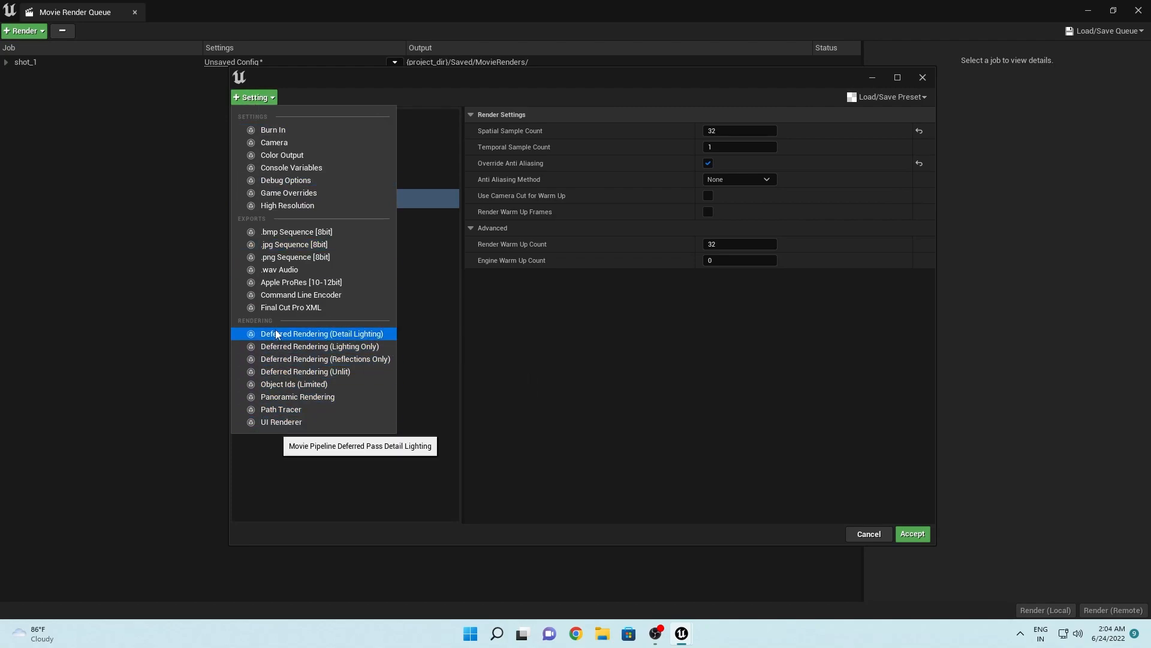
click(359, 336)
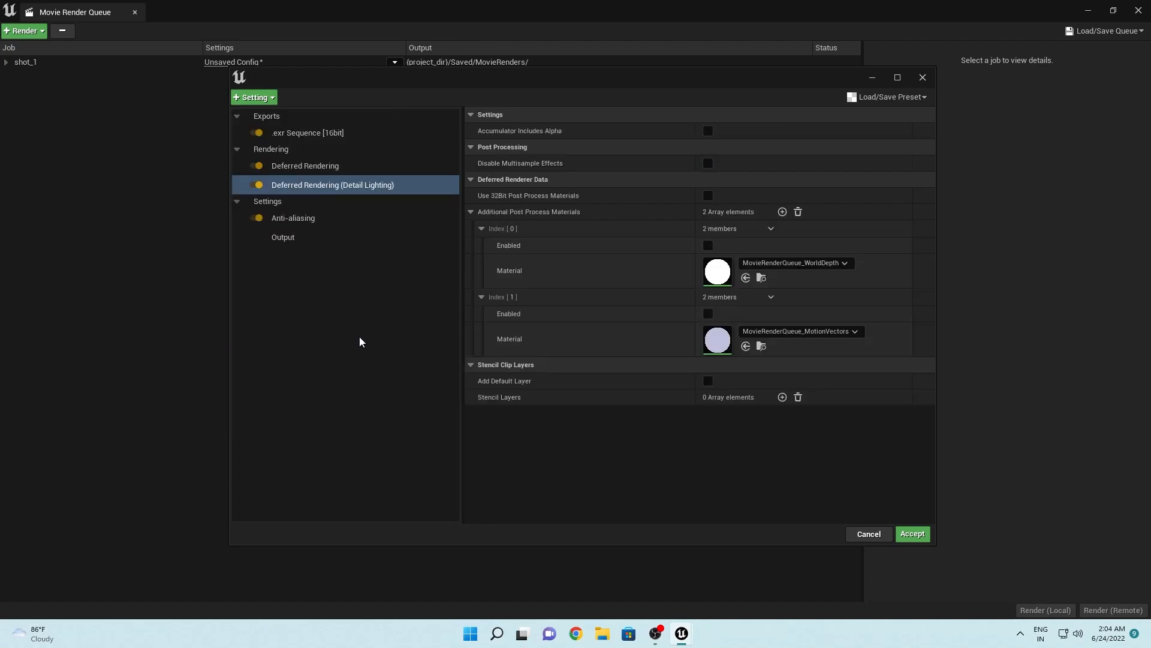
click(254, 98)
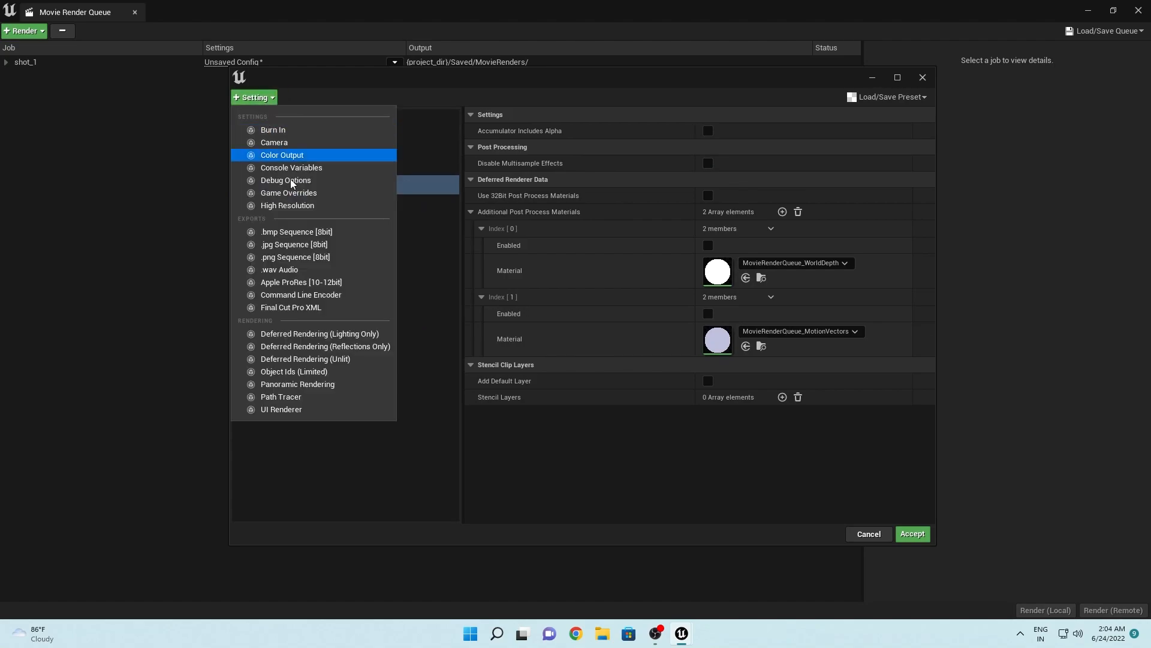
click(348, 348)
click(254, 97)
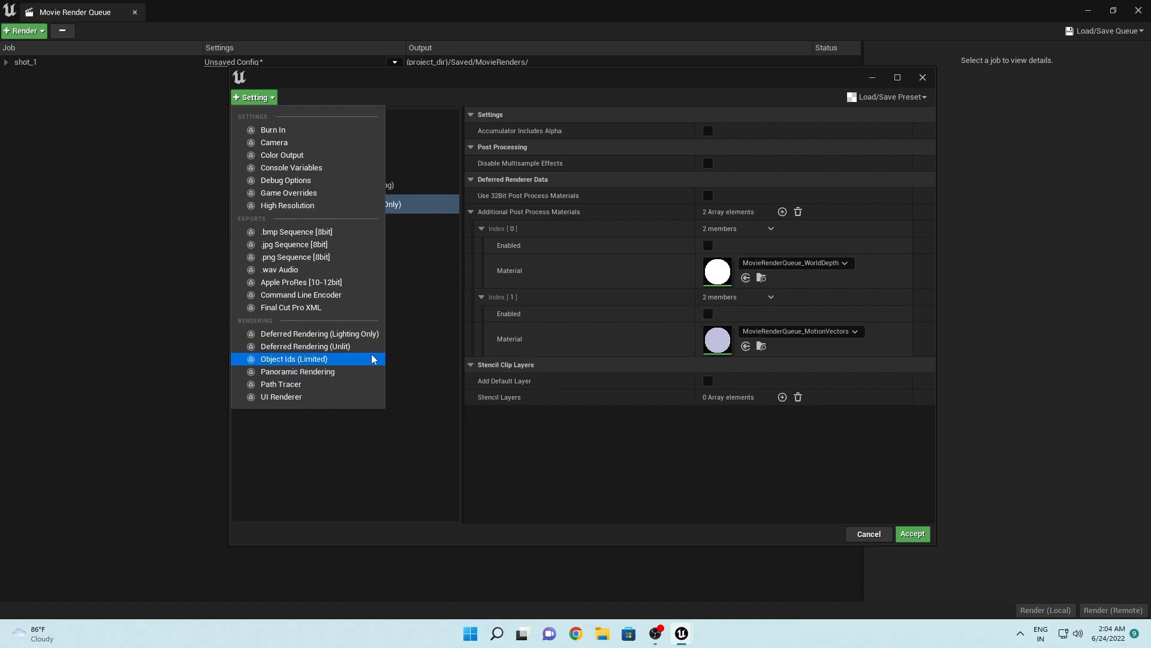
click(355, 437)
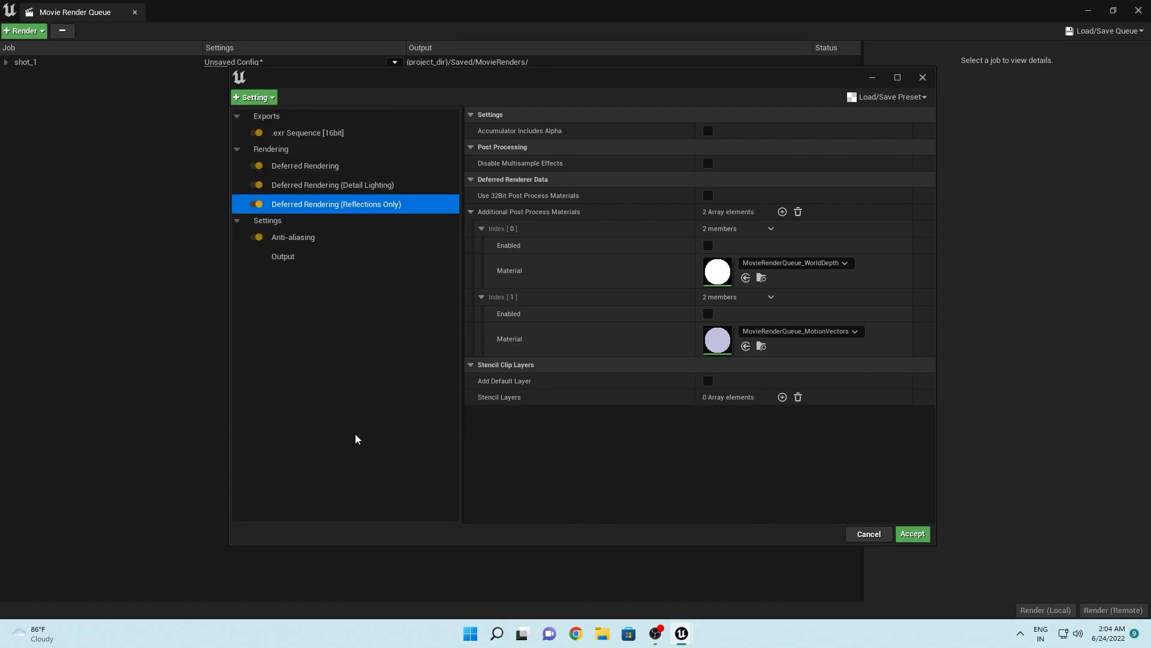
key(Delete)
click(370, 186)
key(Delete)
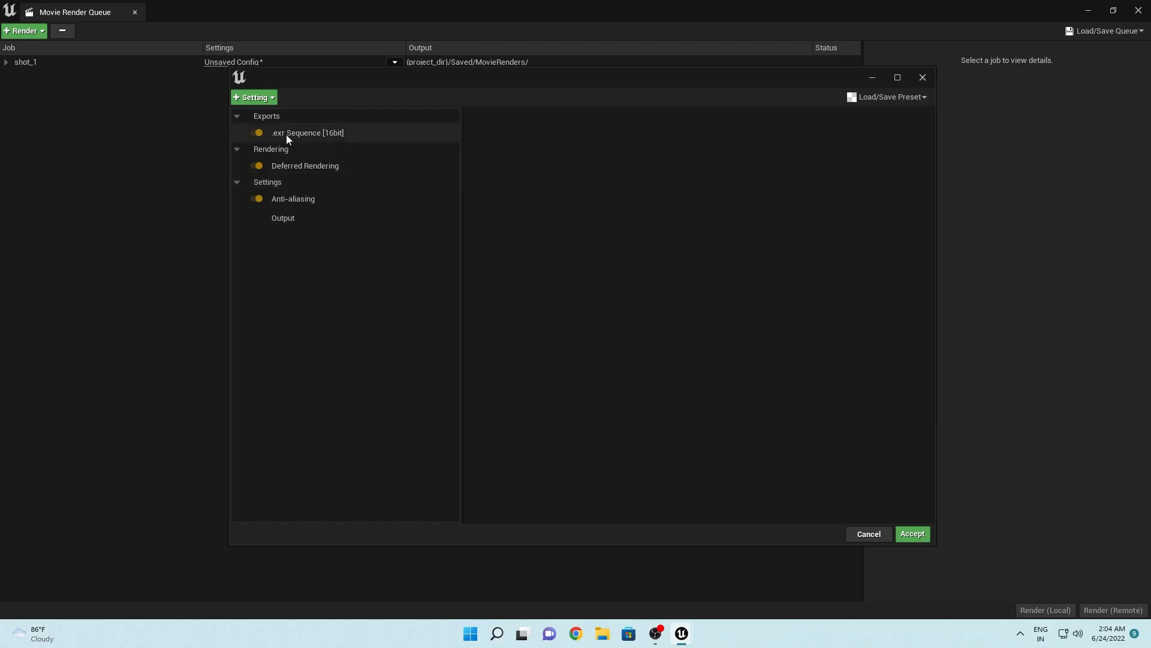
click(254, 97)
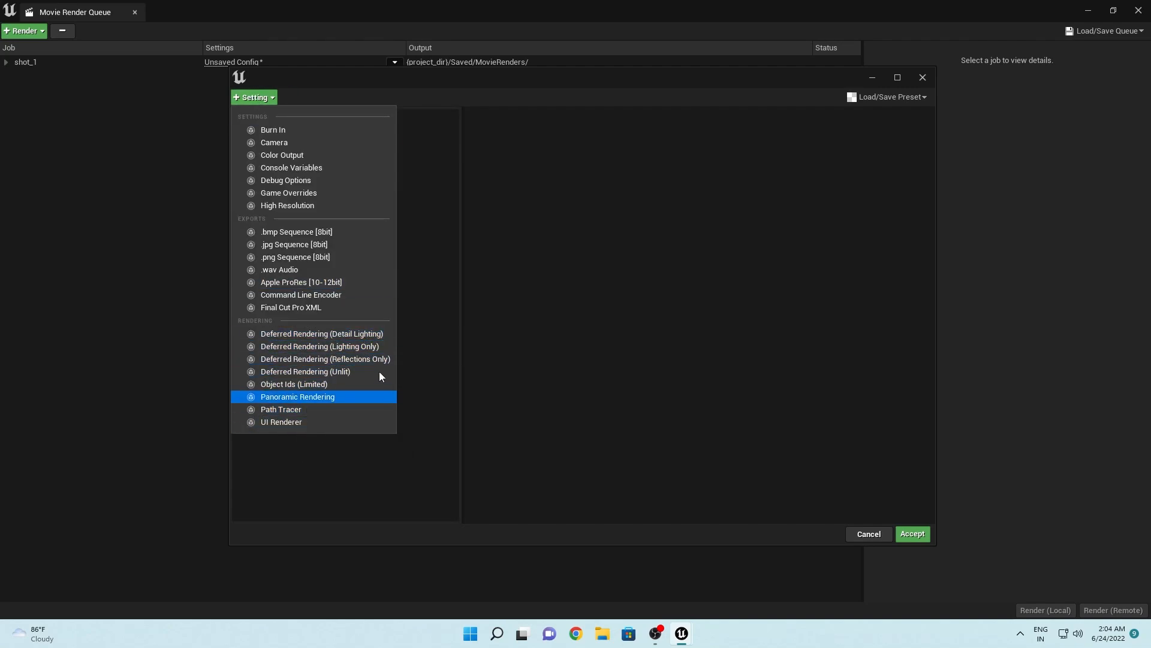
click(415, 309)
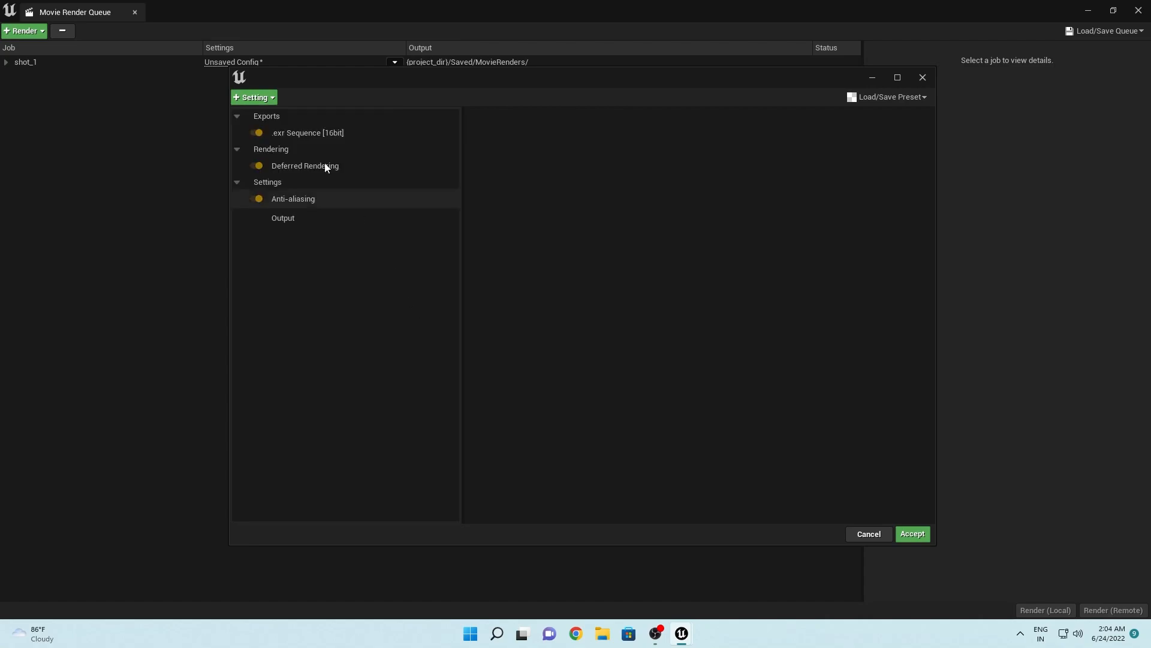
Step: Enable the MovieRenderQueue_WorldDepth additional post process material in the Deferred Rendering settings
click(292, 168)
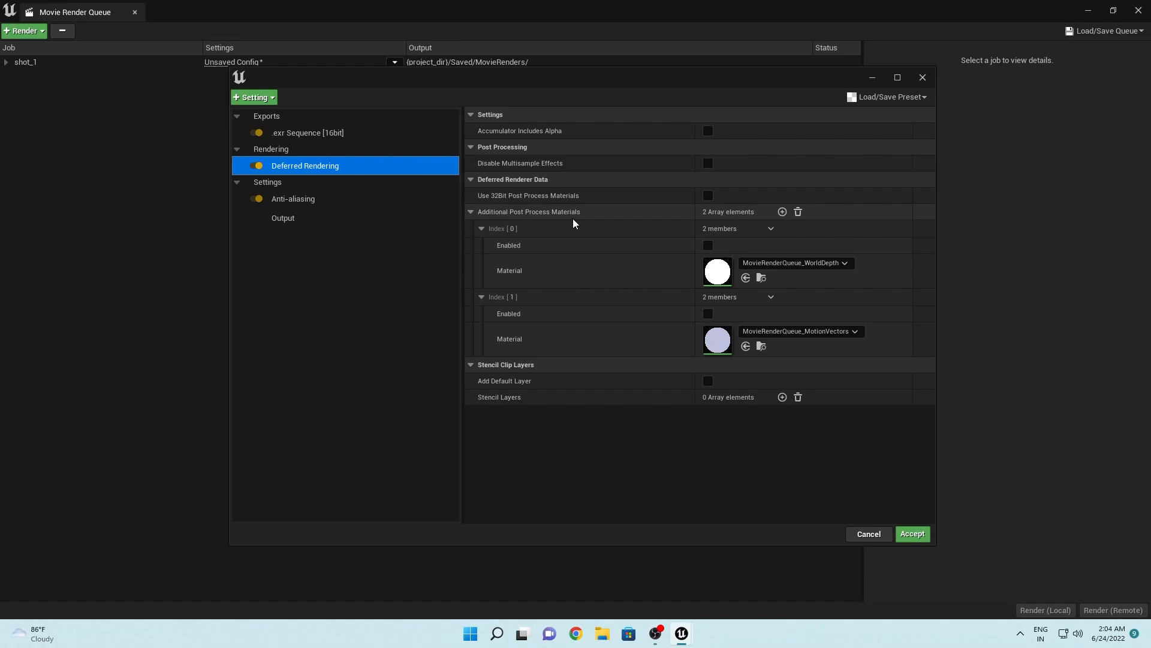
click(708, 246)
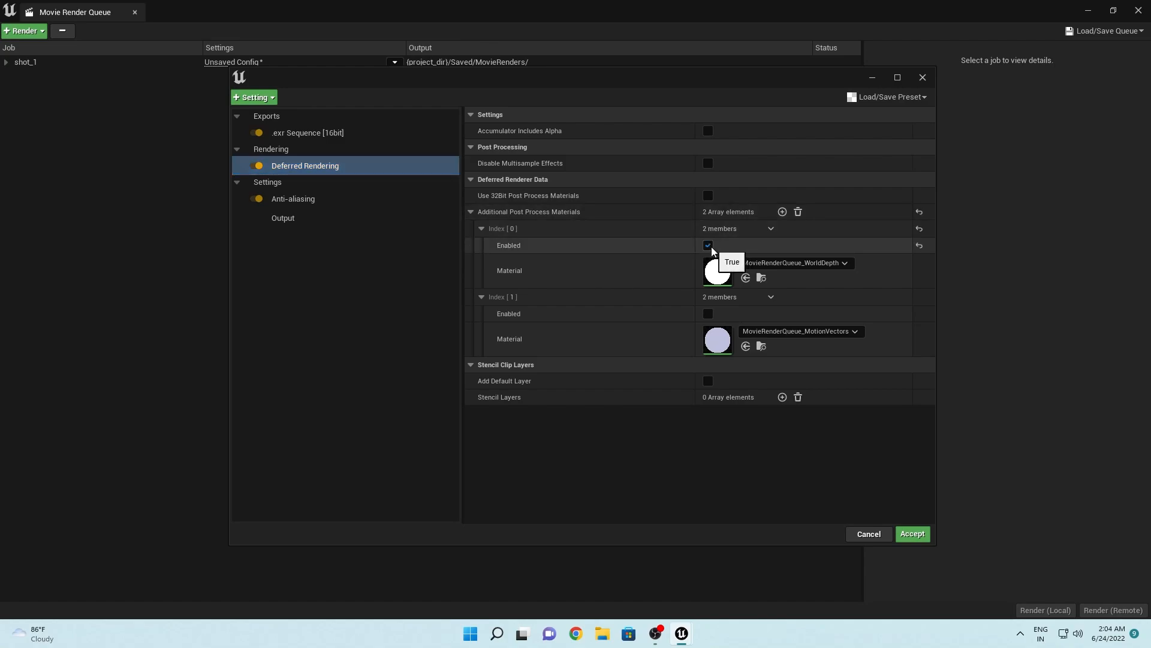
Step: Enable the MovieRenderQueue_MotionVectors additional post process material in the Deferred Rendering settings
click(708, 314)
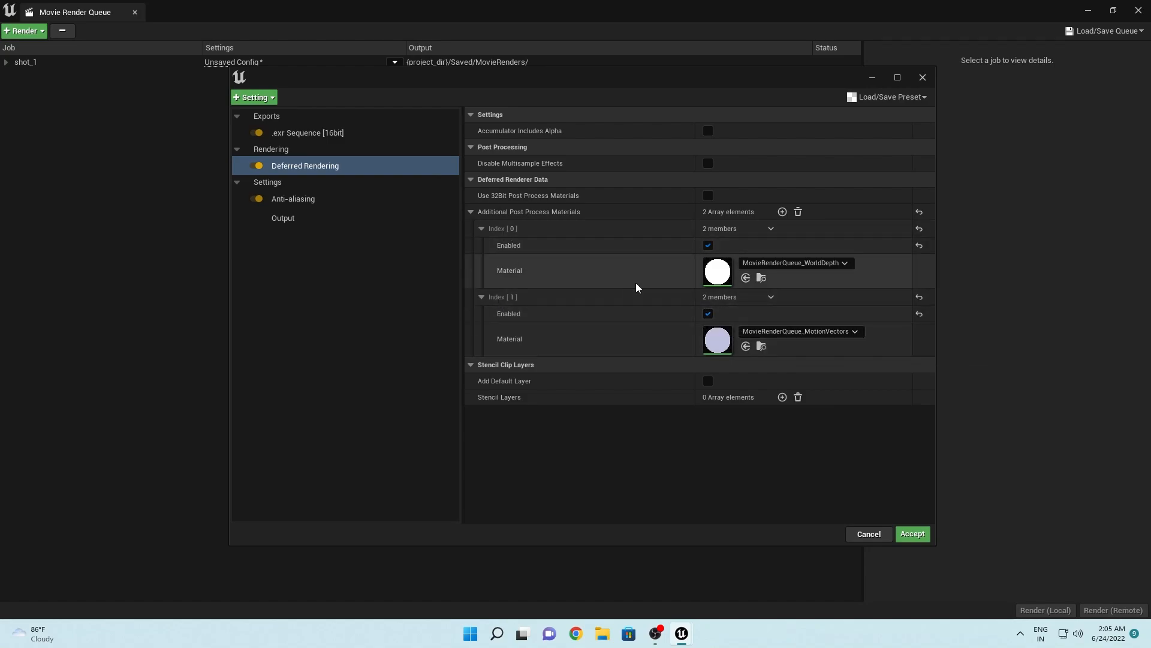
click(789, 264)
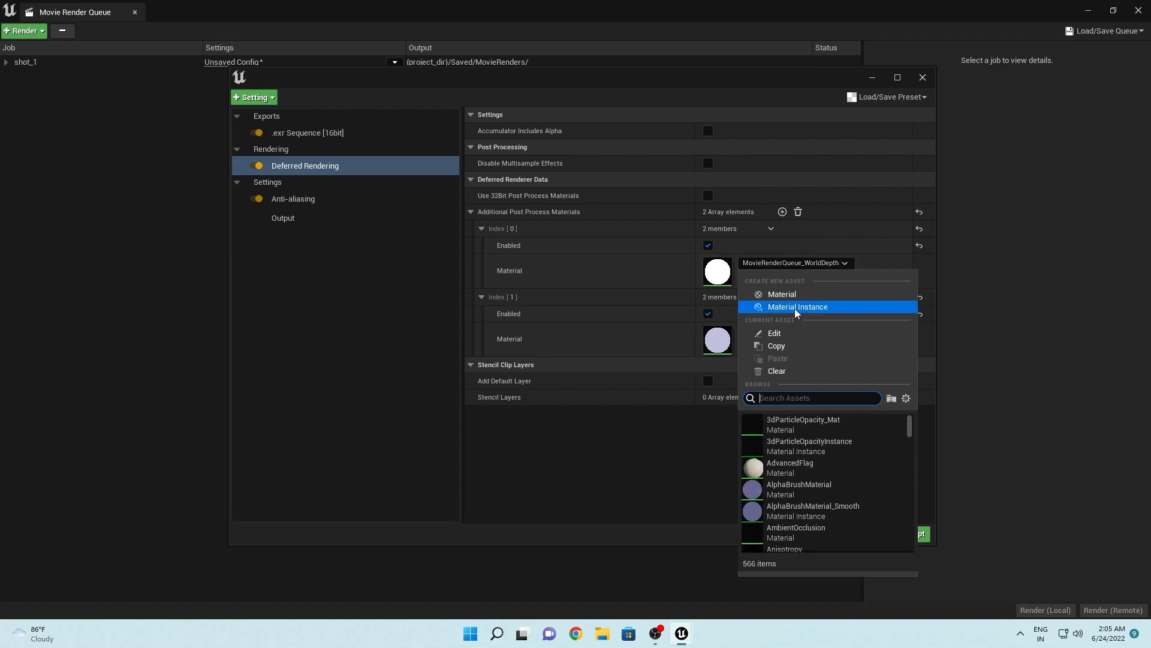
click(797, 266)
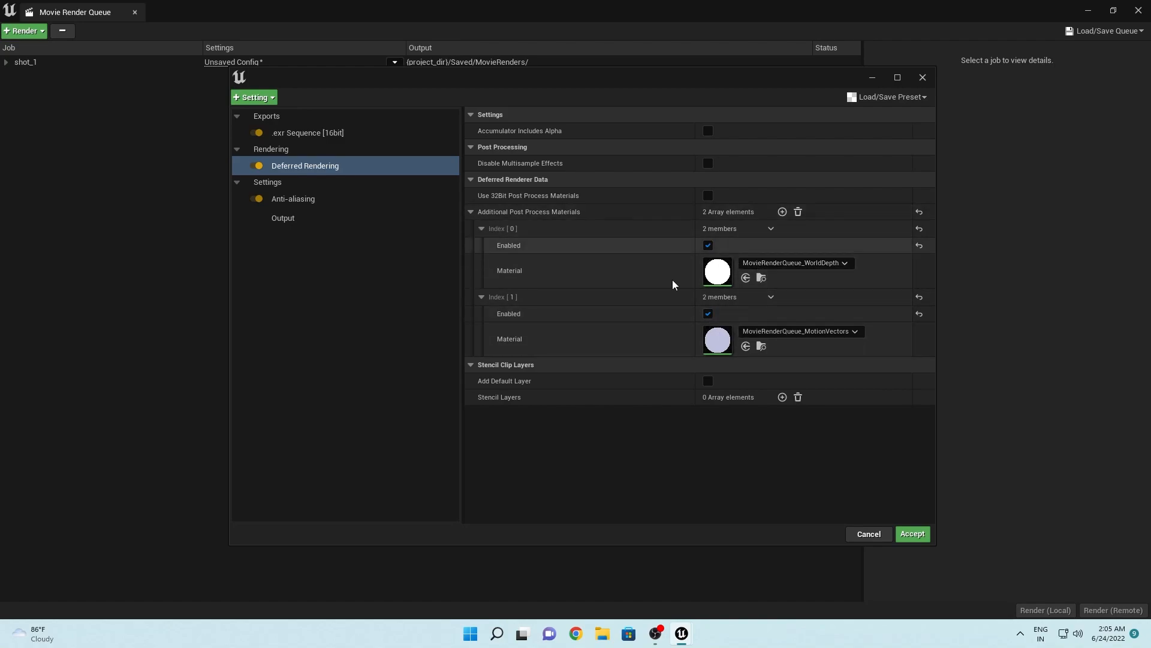
Step: Review the Deferred Rendering, Anti-aliasing and Output settings and accept the render configuration
click(470, 212)
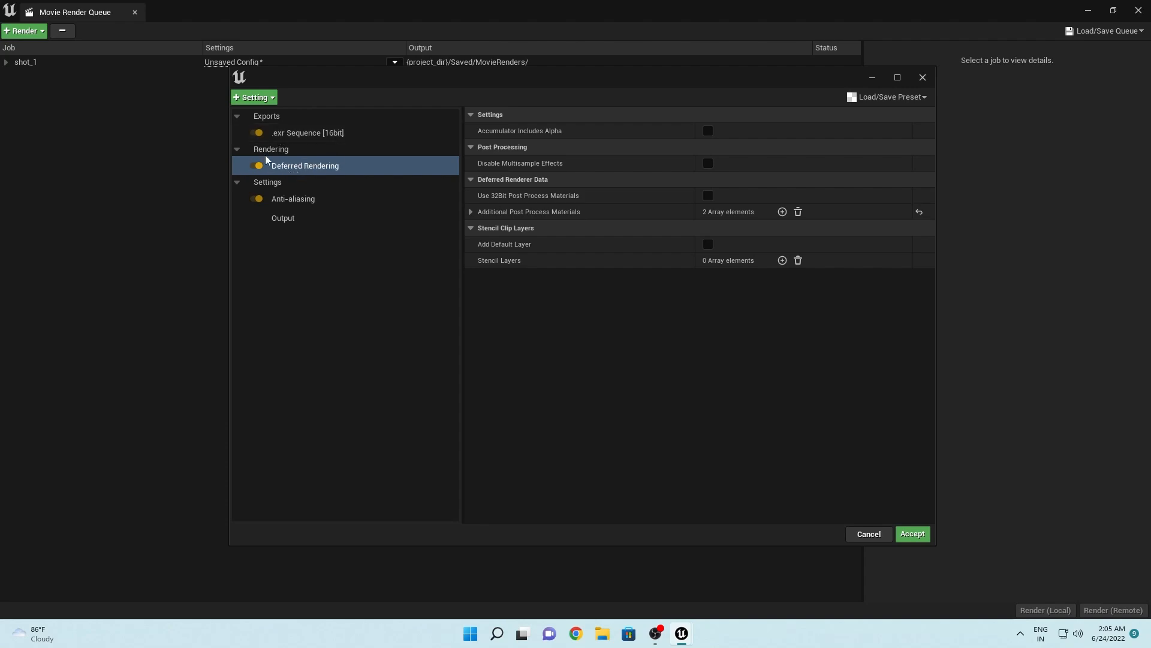
click(292, 171)
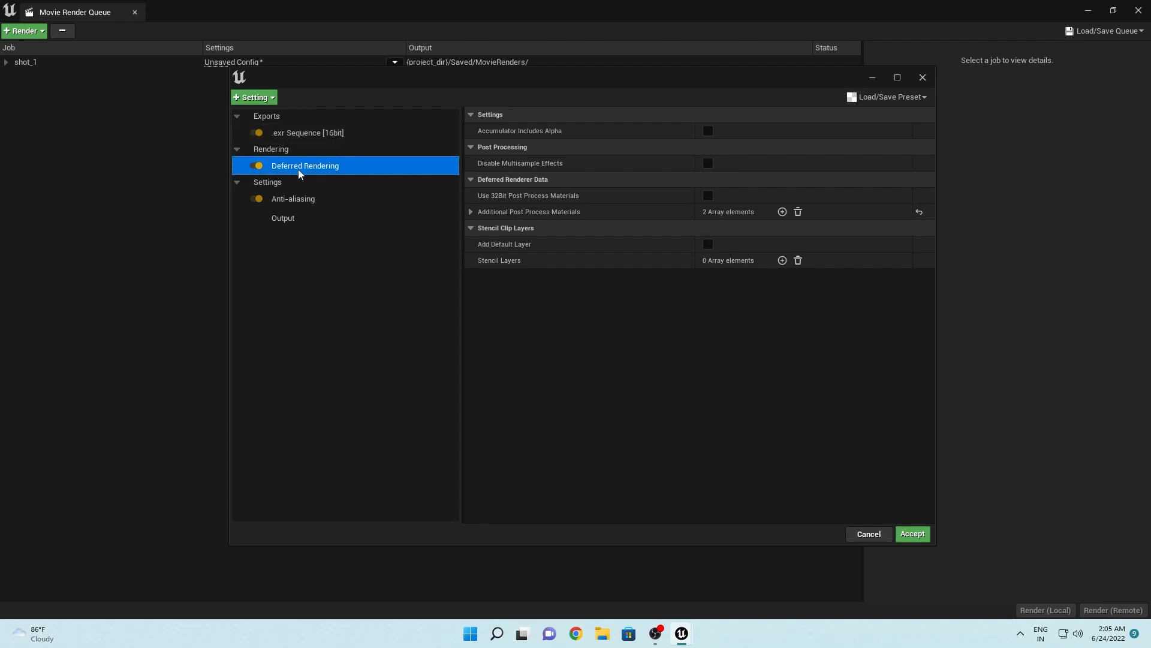
click(471, 180)
click(471, 180)
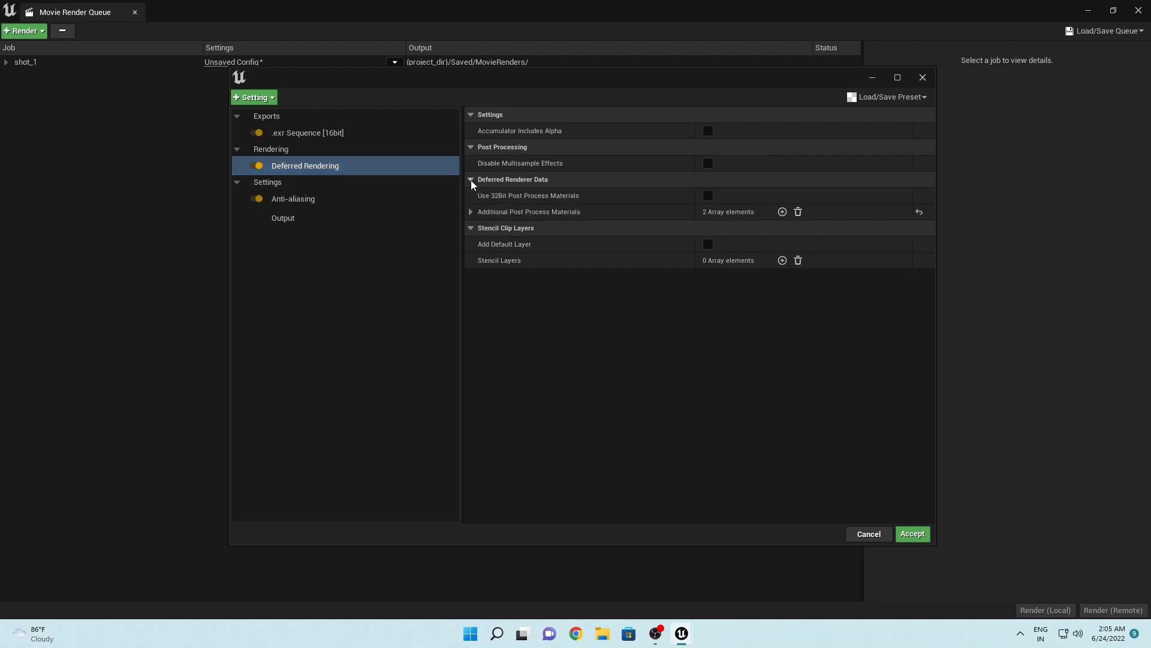
click(470, 213)
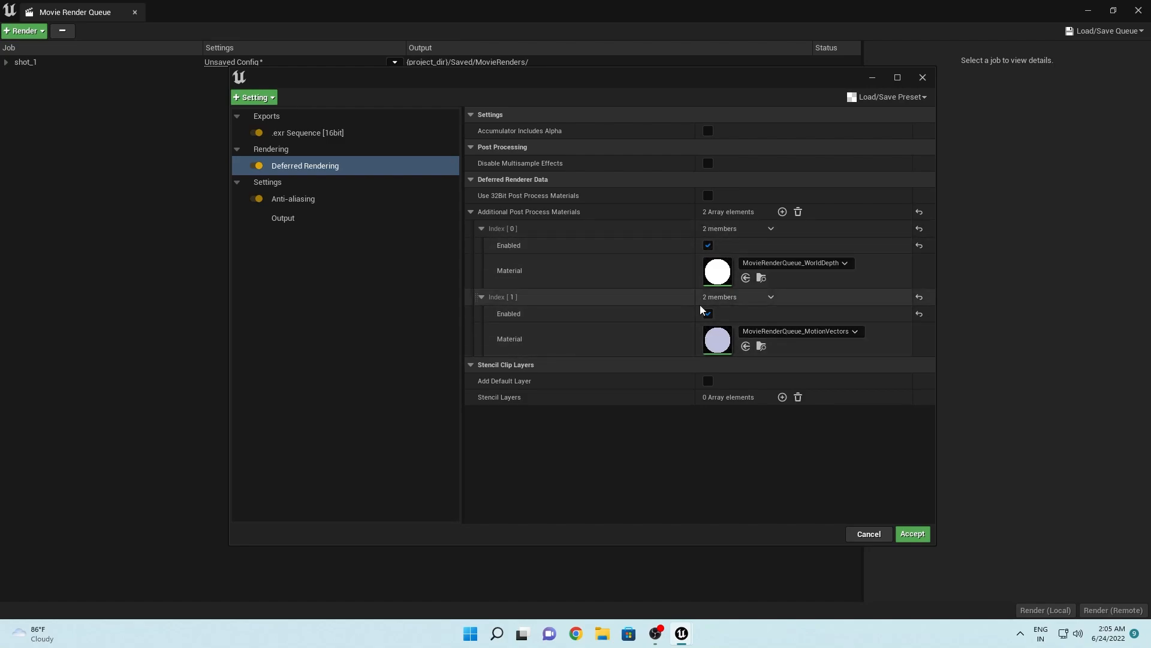
click(294, 204)
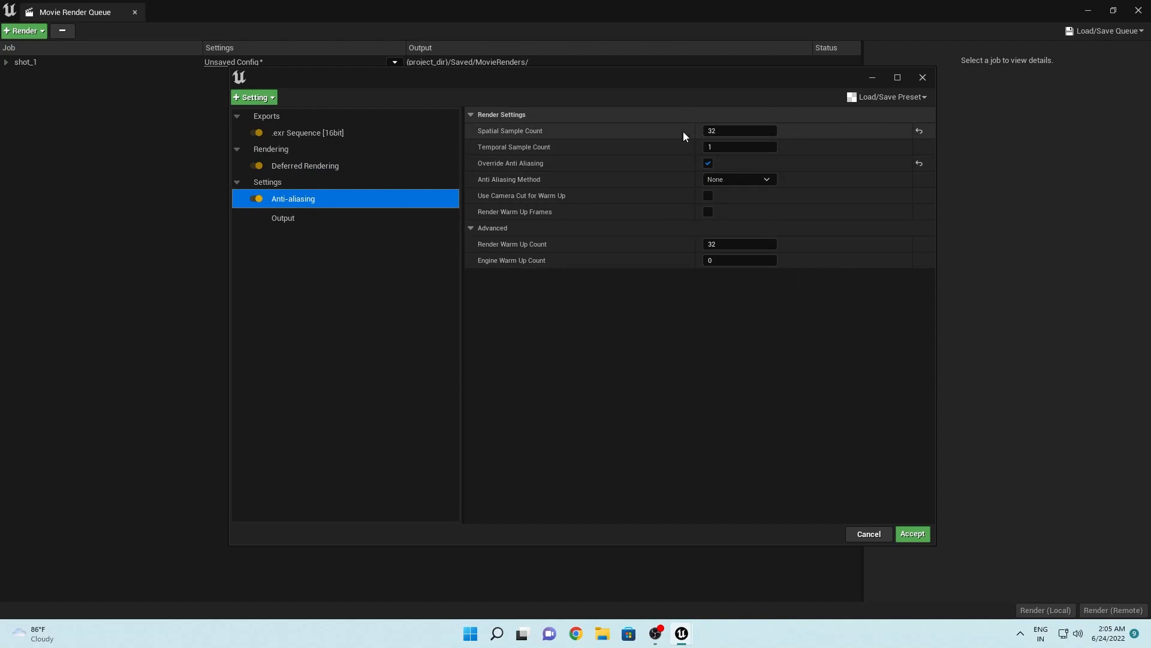
click(294, 220)
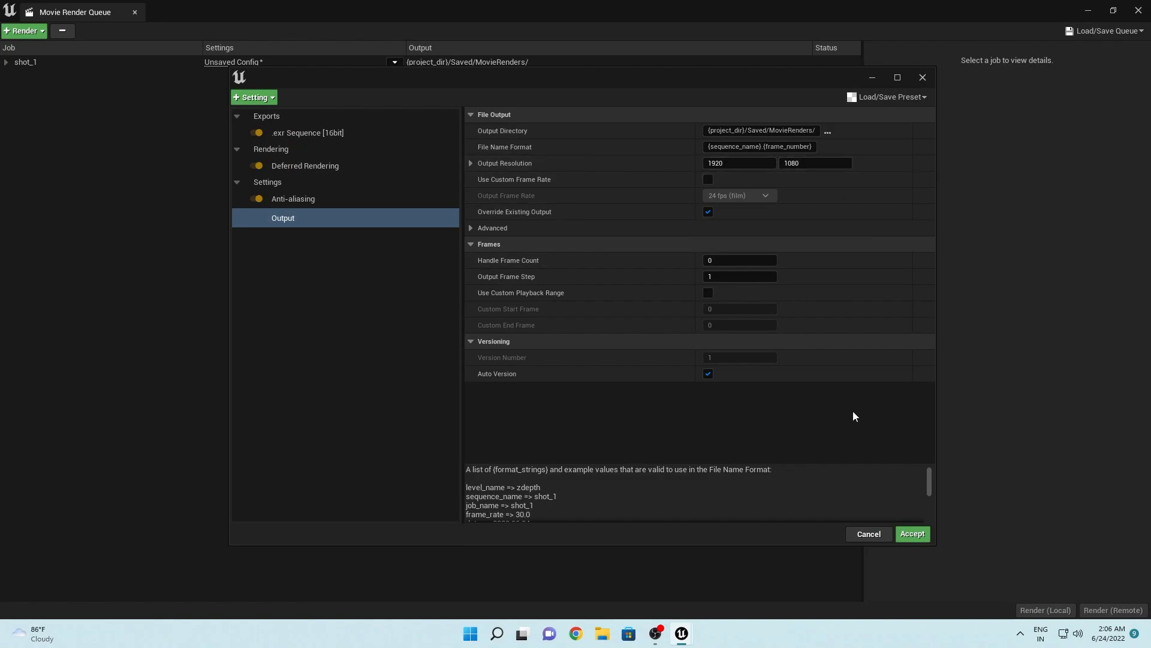
click(909, 535)
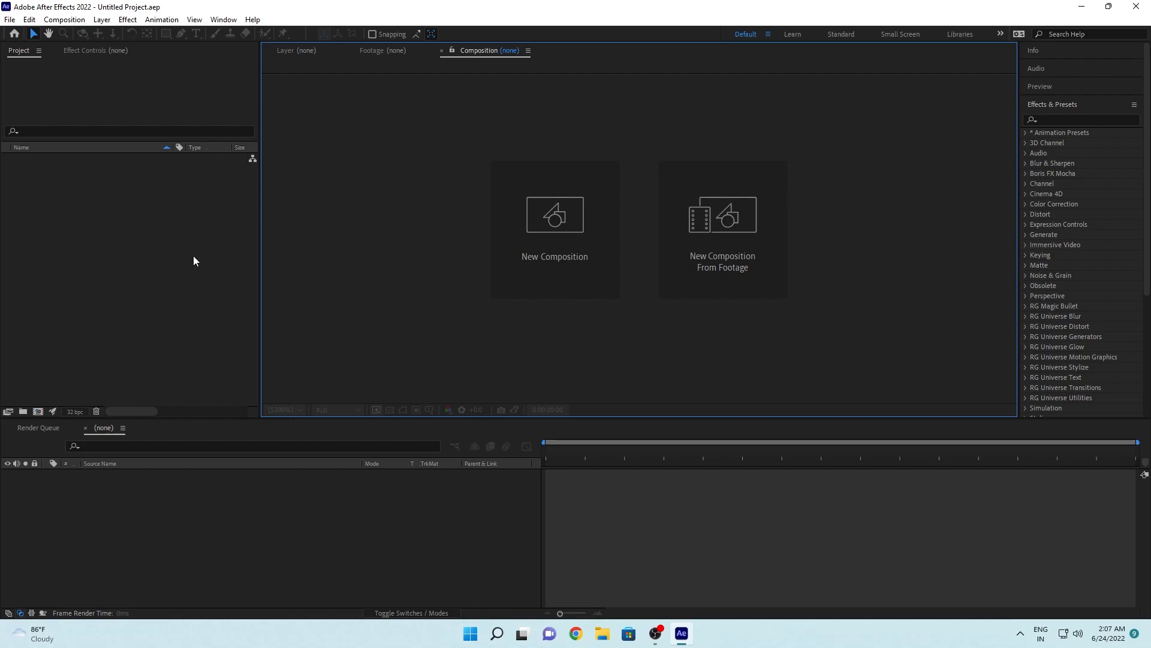
Step: Switch to After Effects and import the NewLevelSequence EXR frames from the new folder as an OpenEXR sequence
click(161, 260)
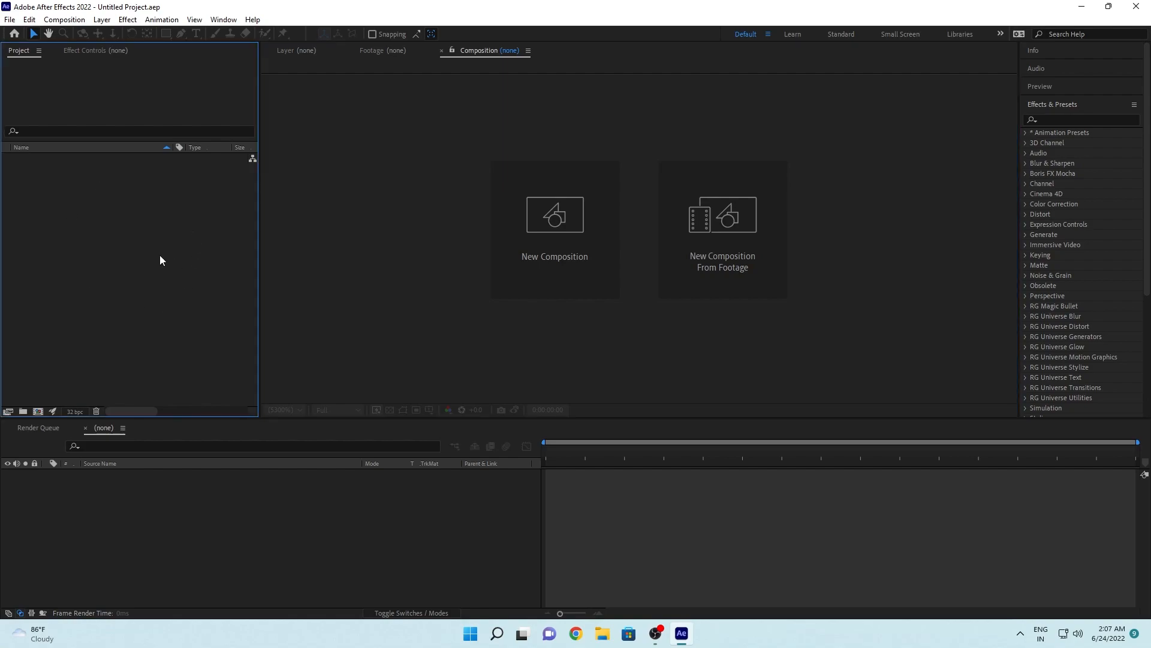
double_click(120, 252)
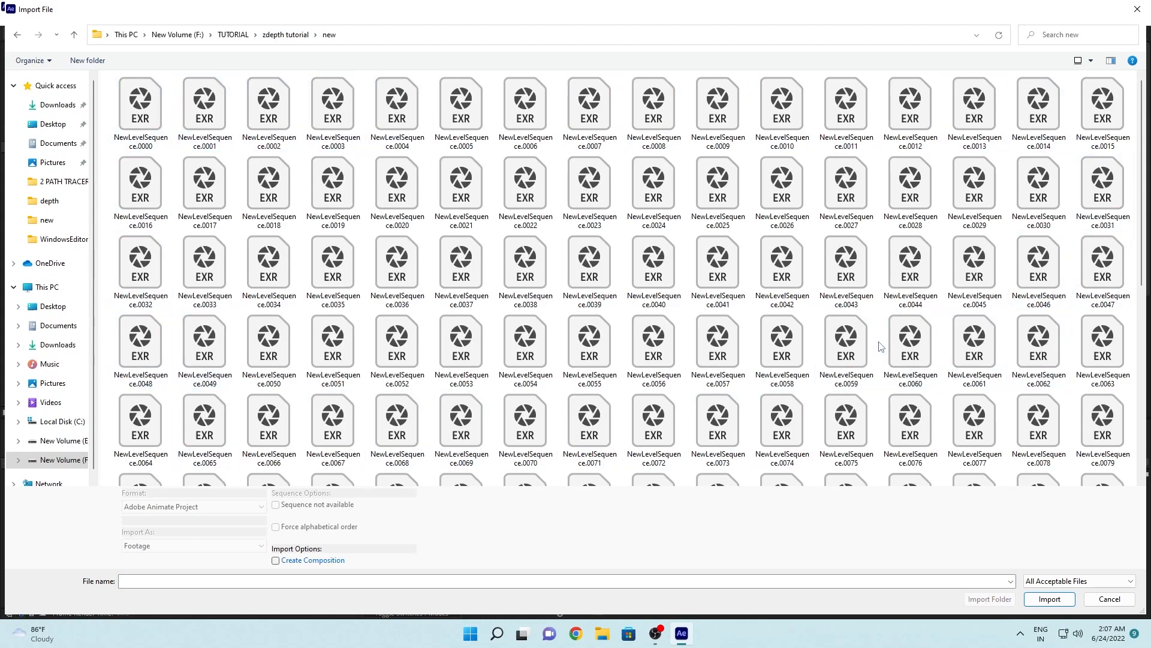
click(138, 129)
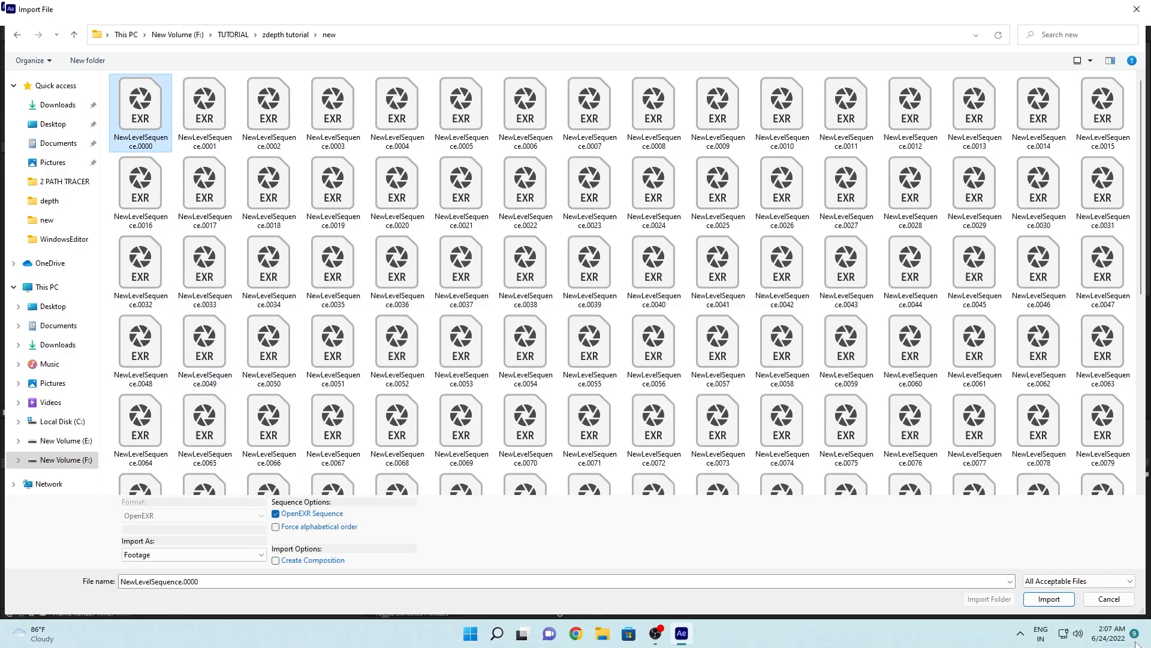
click(1049, 599)
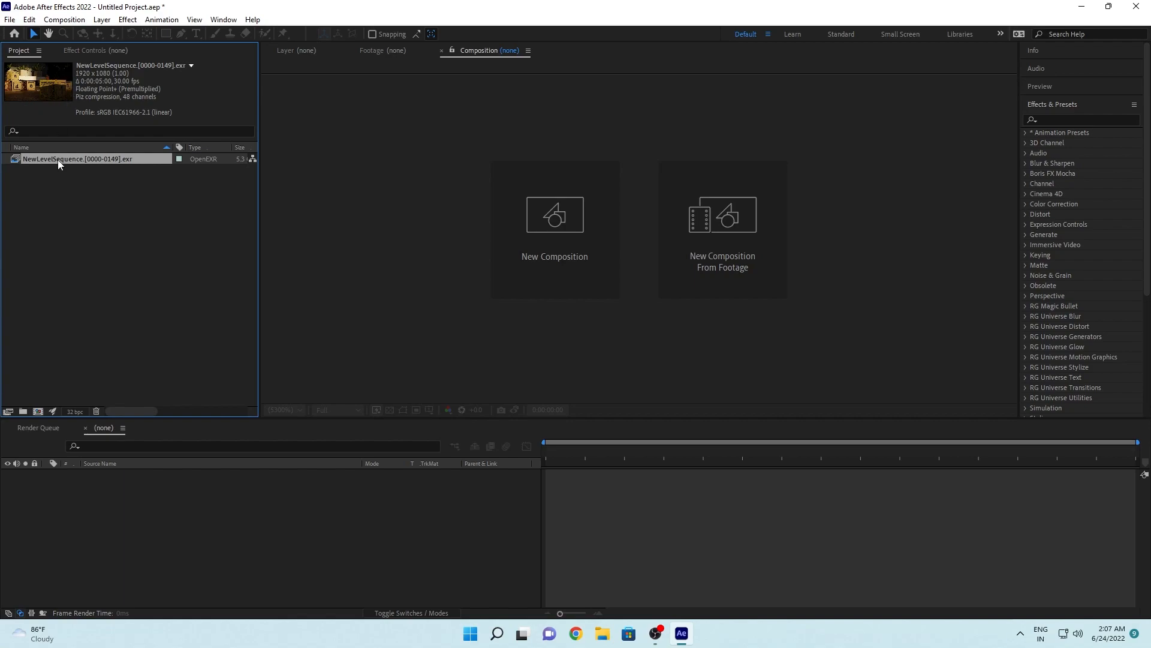
Step: Create a composition from the NewLevelSequence.[0000-0149].exr footage and enlarge the composition viewer
click(39, 410)
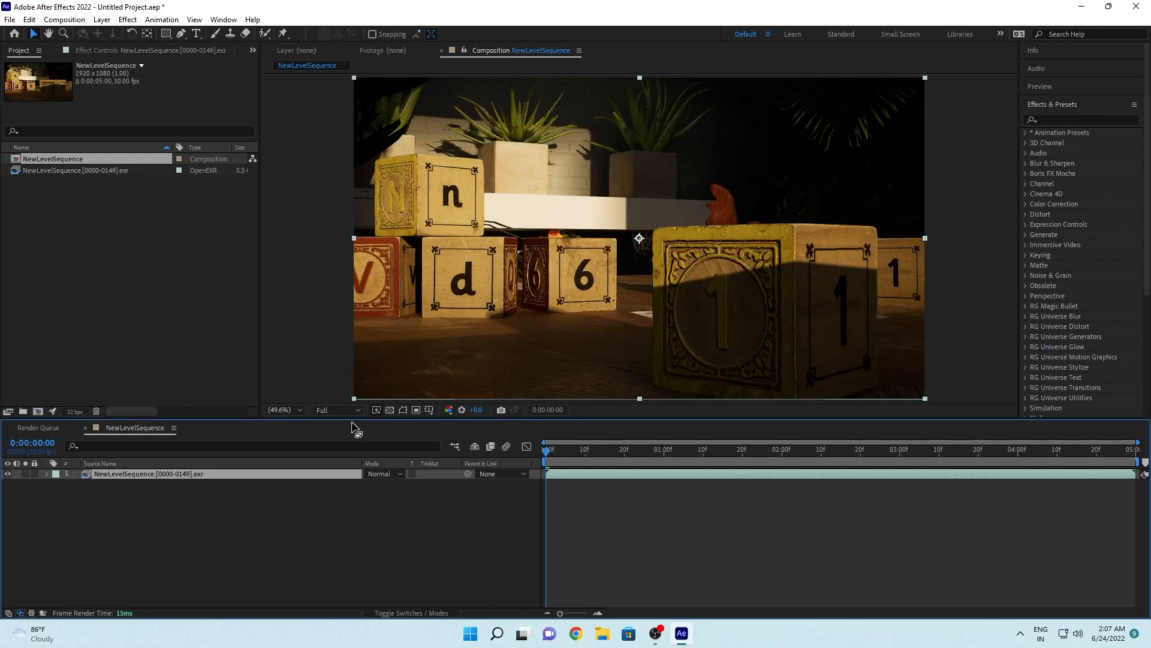
drag(354, 428, 324, 451)
drag(257, 357, 193, 348)
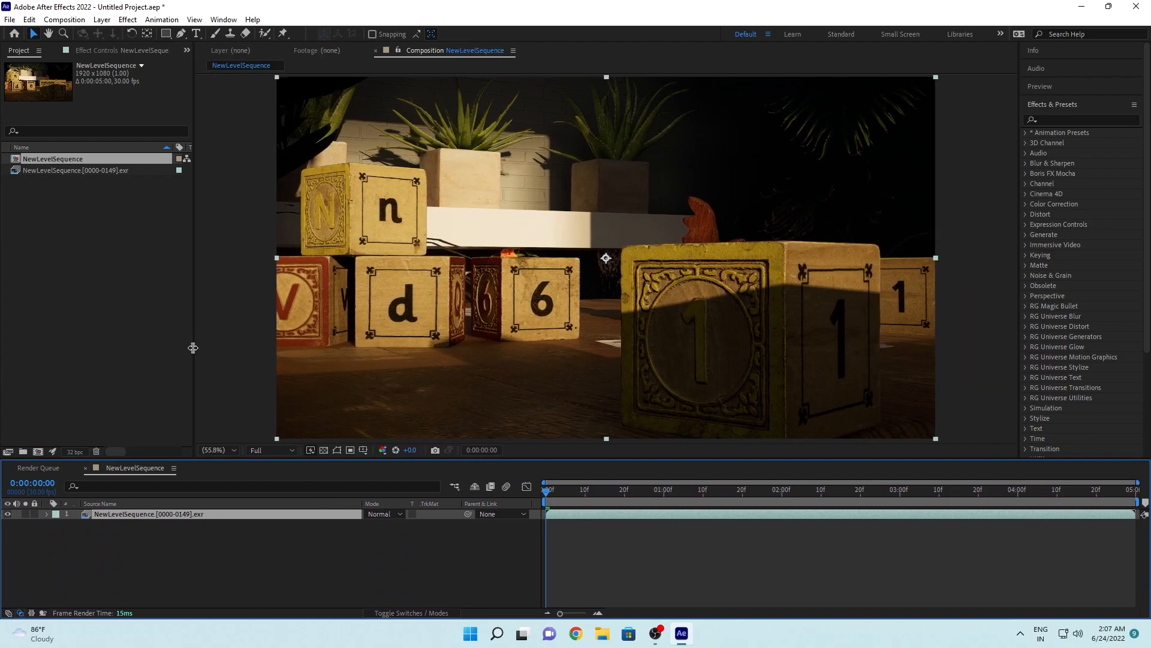
drag(252, 460, 248, 500)
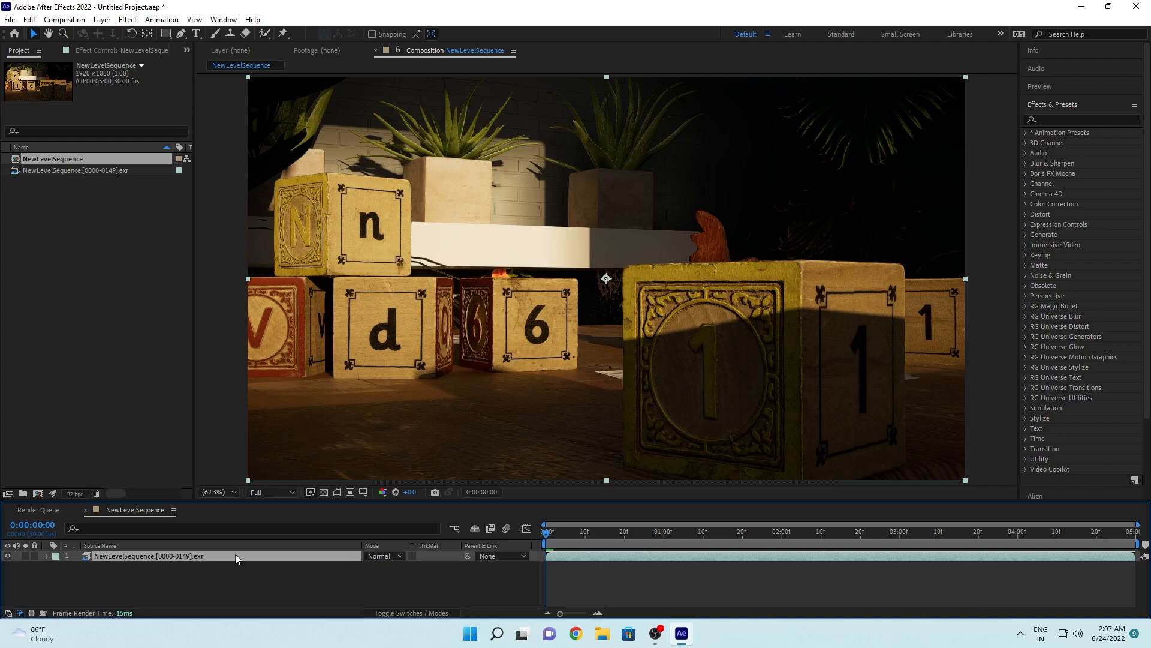
Step: Duplicate the EXR sequence layer and rename the upper copy as z-depth
key(ctrl+d)
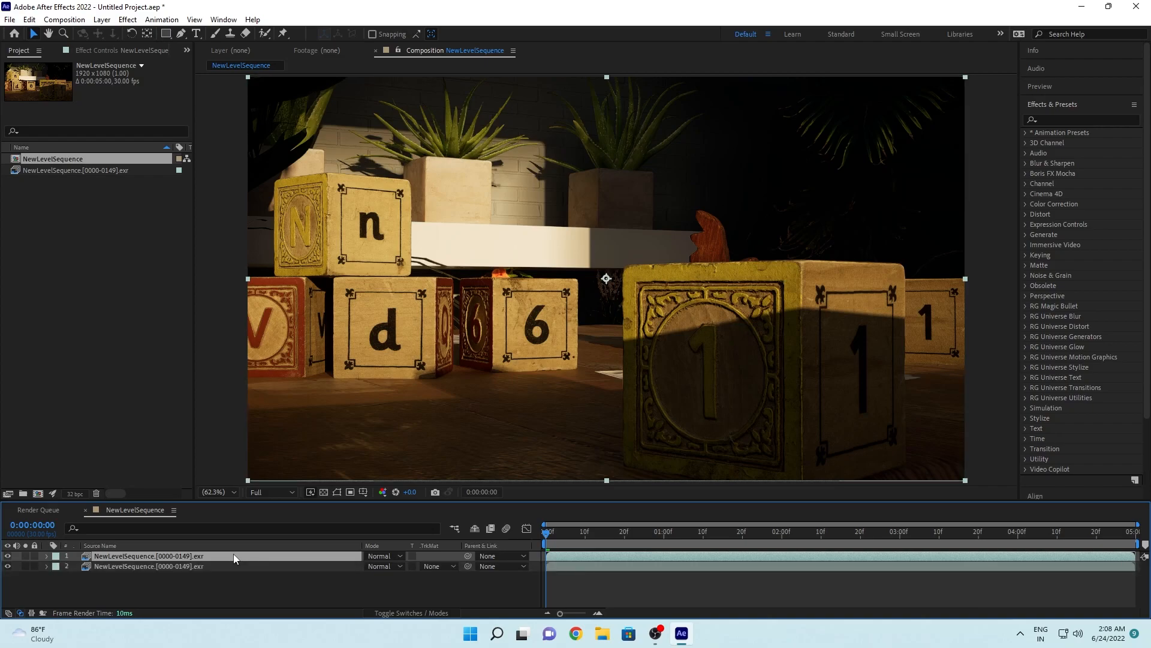
right_click(233, 552)
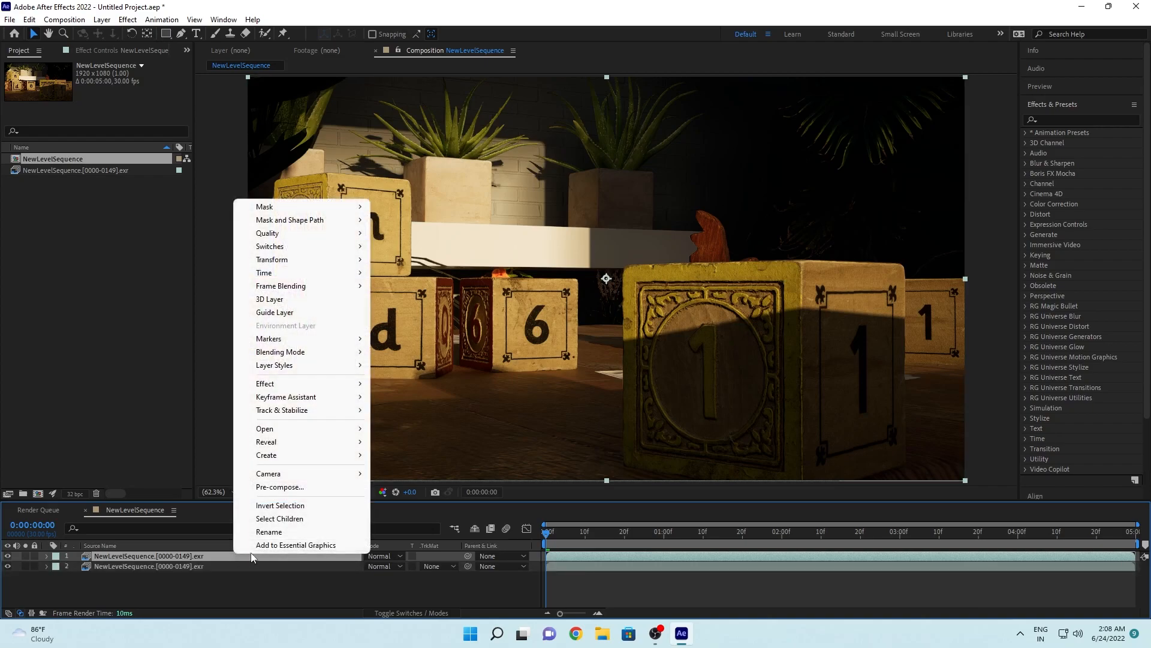
click(277, 534)
text(z)
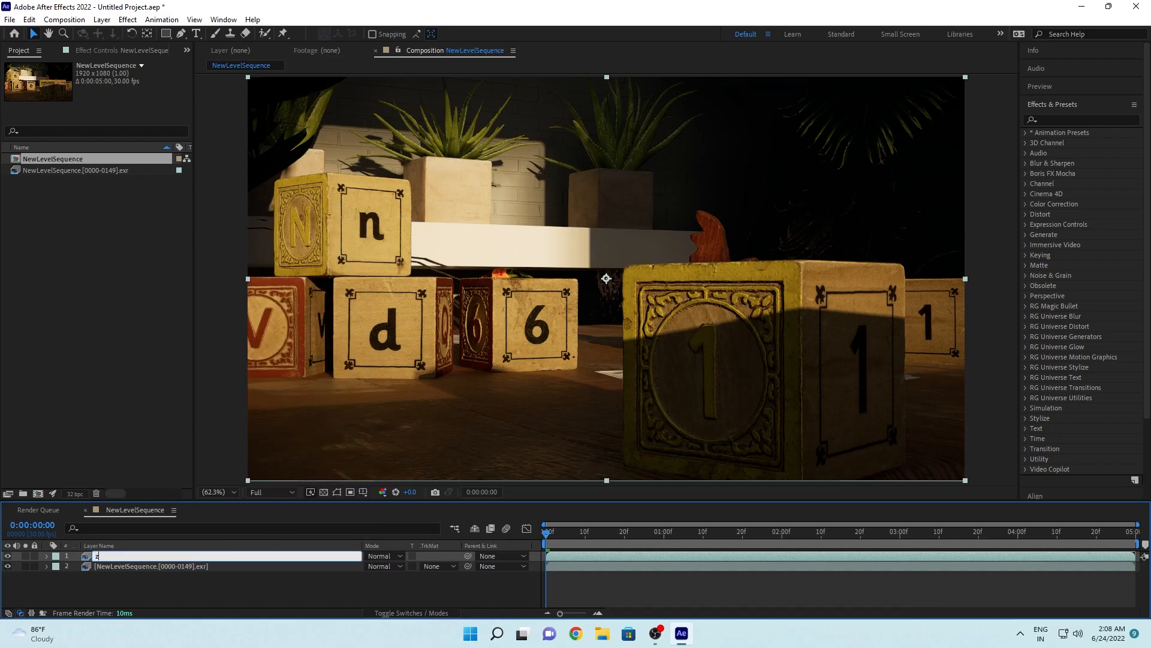
text(-depyh)
key(Return)
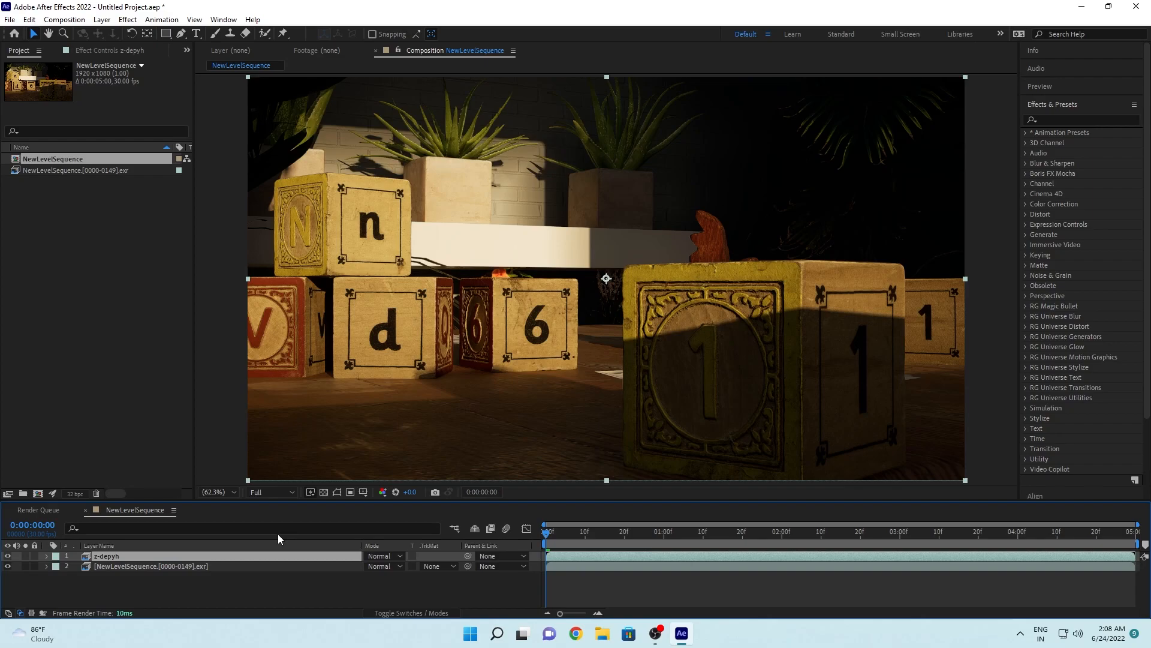
right_click(273, 554)
click(291, 535)
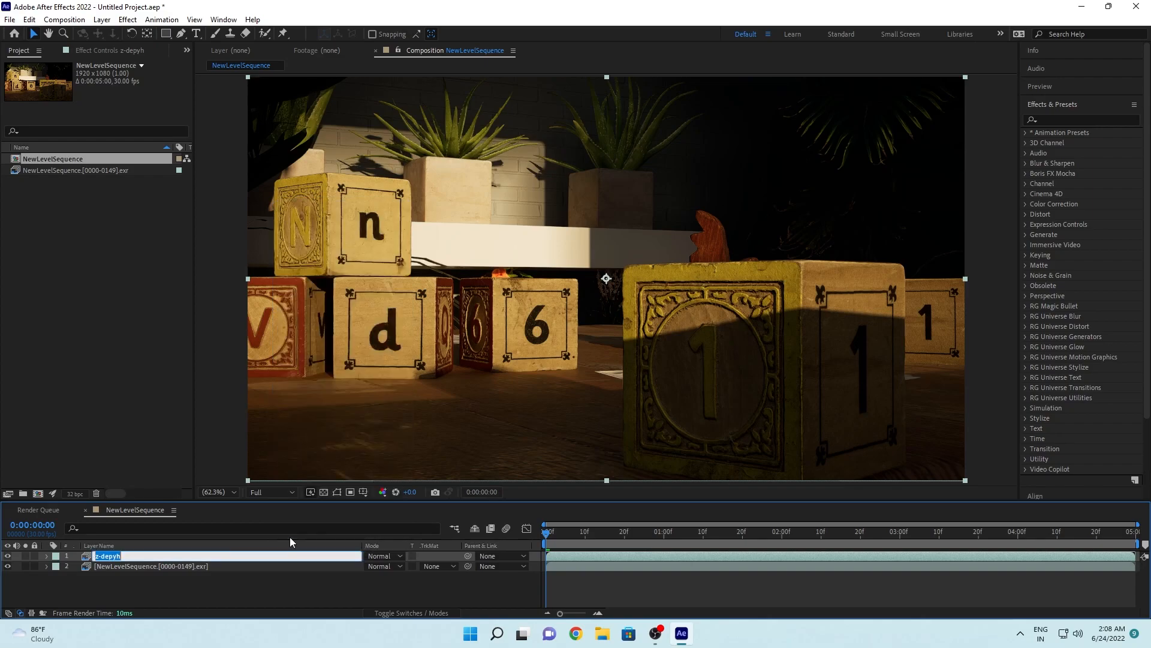
click(196, 553)
key(BackSpace)
key(BackSpace)
text(pth)
key(Return)
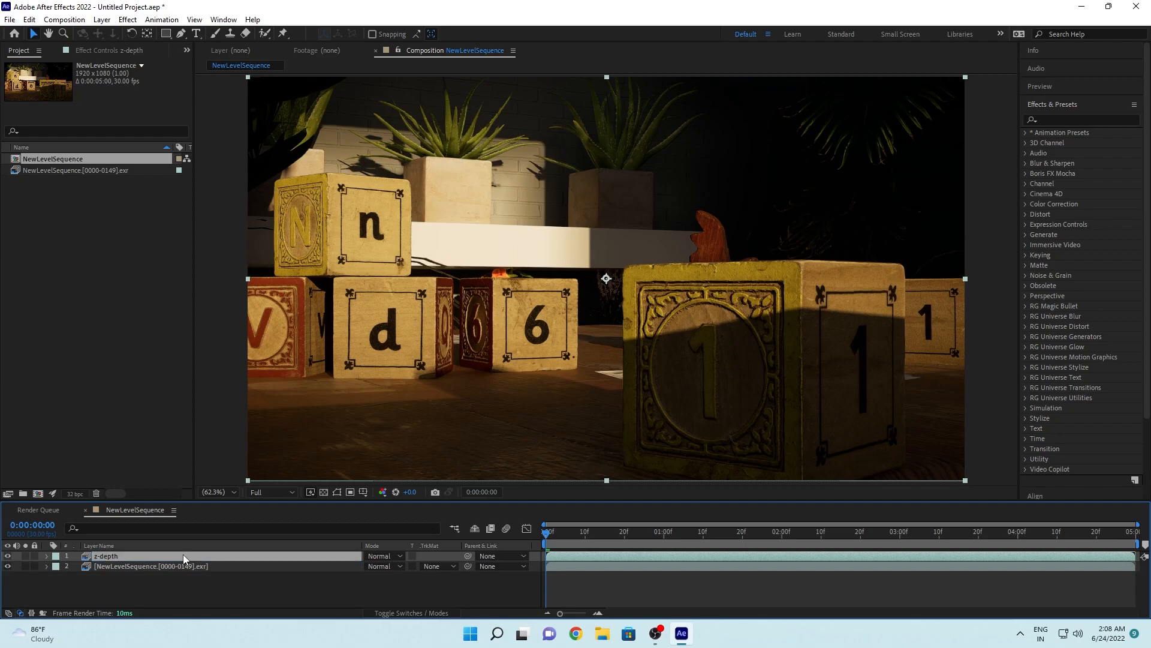
Step: Find the EXtractoR effect and apply it to the z-depth layer
click(1060, 120)
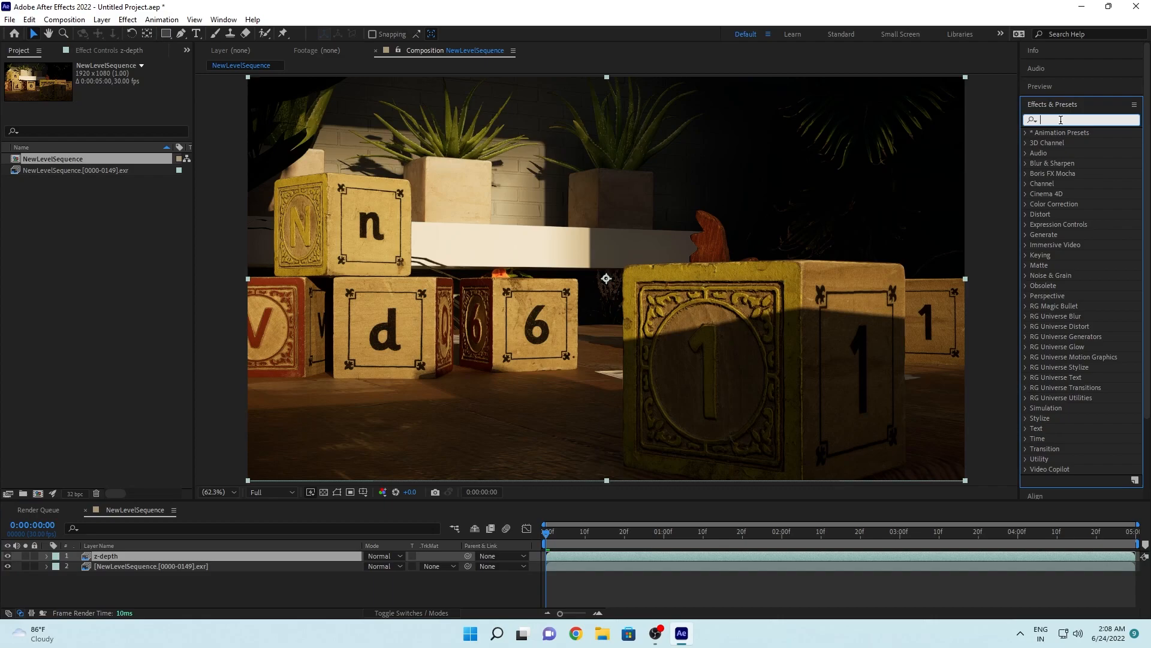
text(extra)
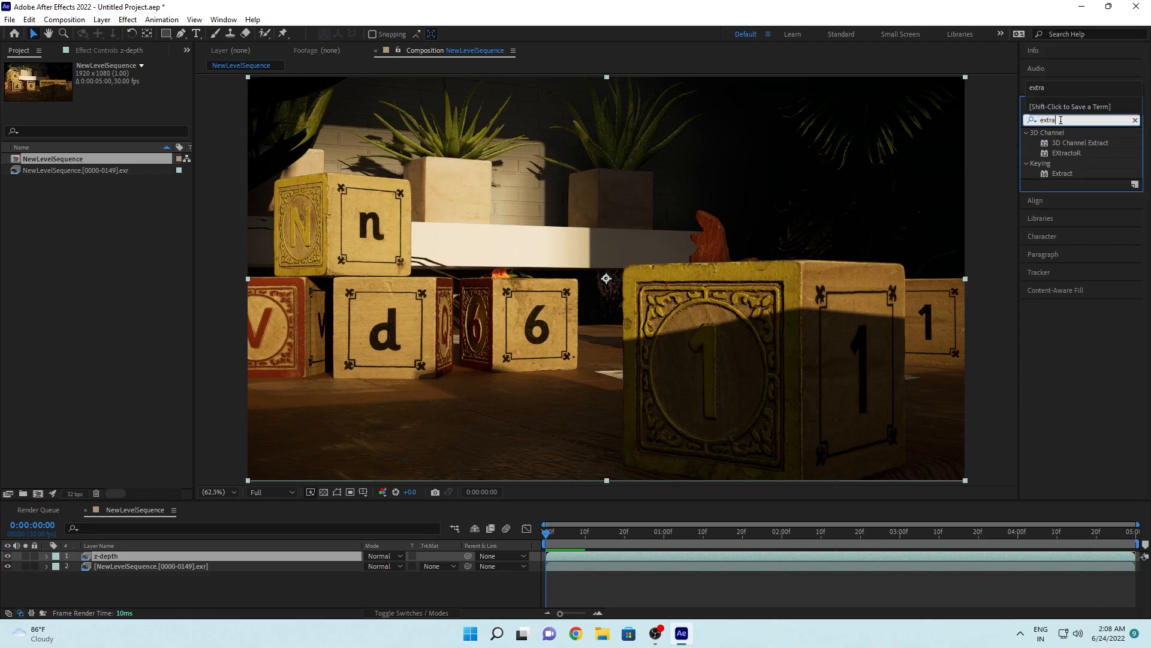
drag(1073, 158, 138, 563)
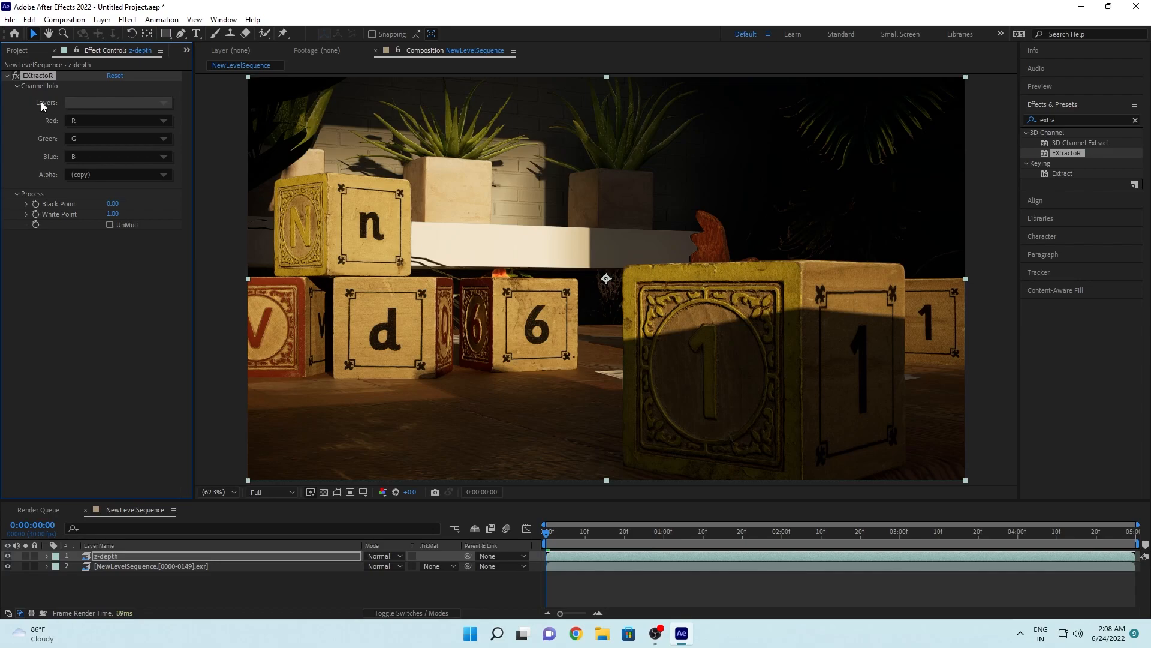
Step: Set the EXtractoR effect to the FinalImageMovieRenderQueue_WorldDepth layer and raise its White Point to 1511
click(103, 103)
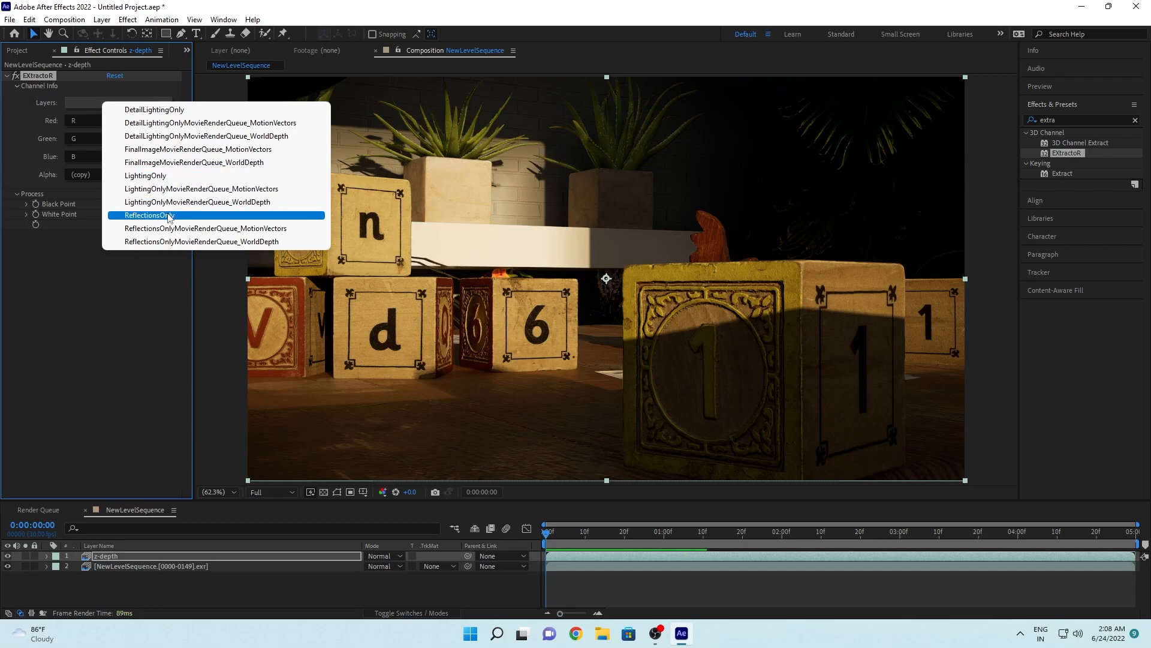
click(171, 292)
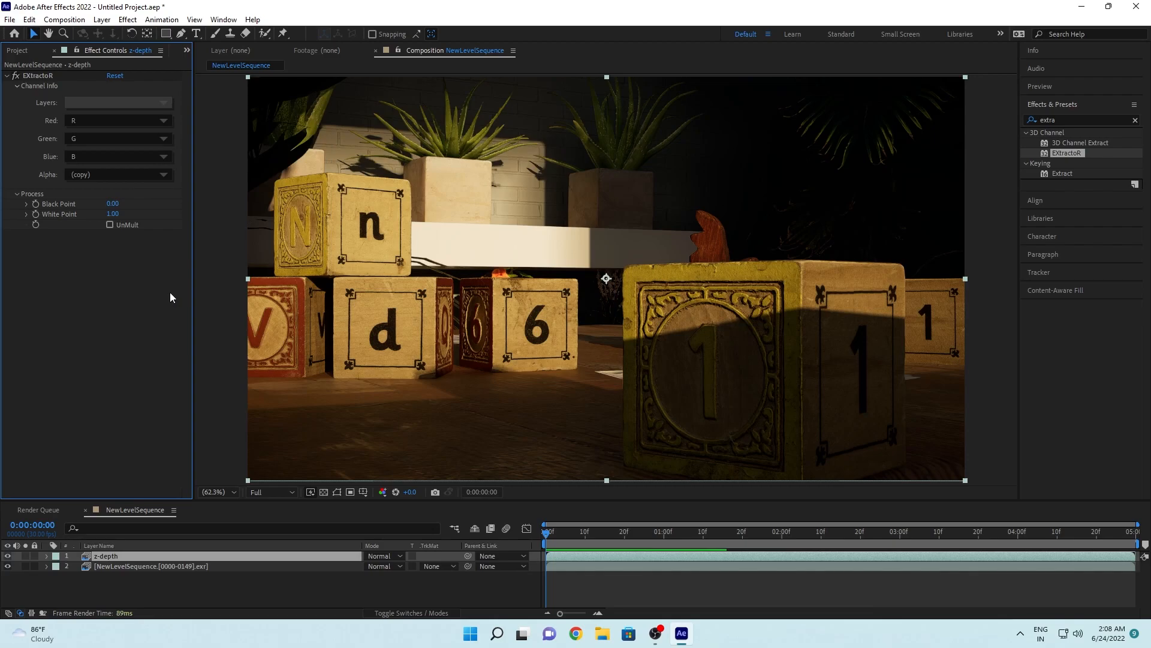
click(141, 107)
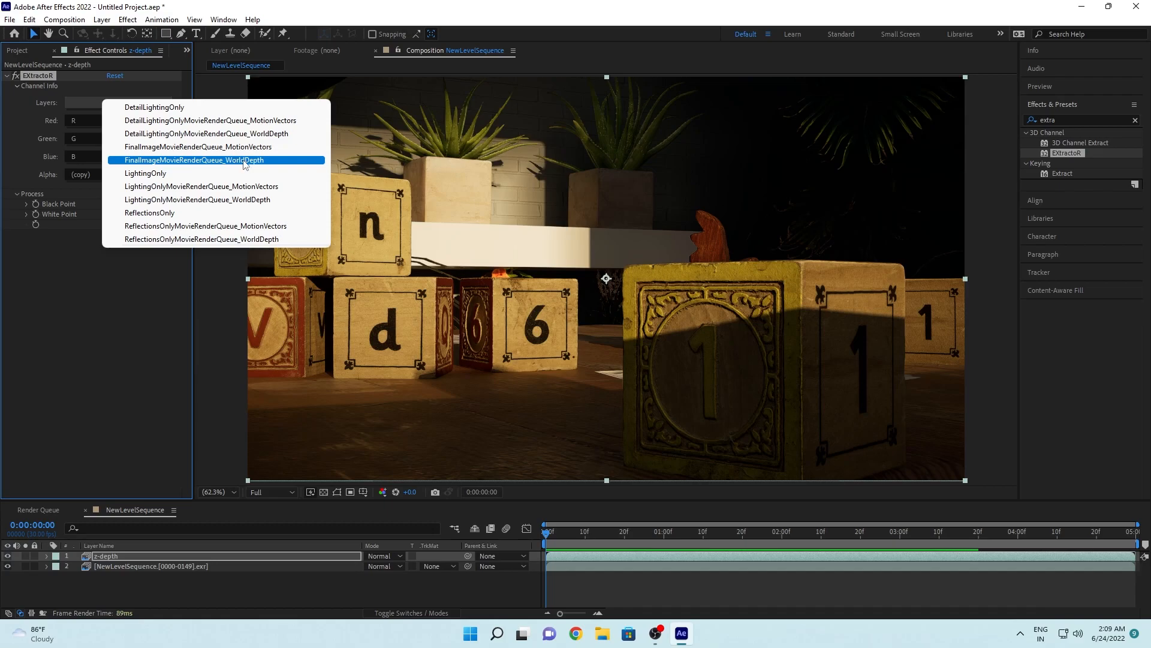
click(245, 161)
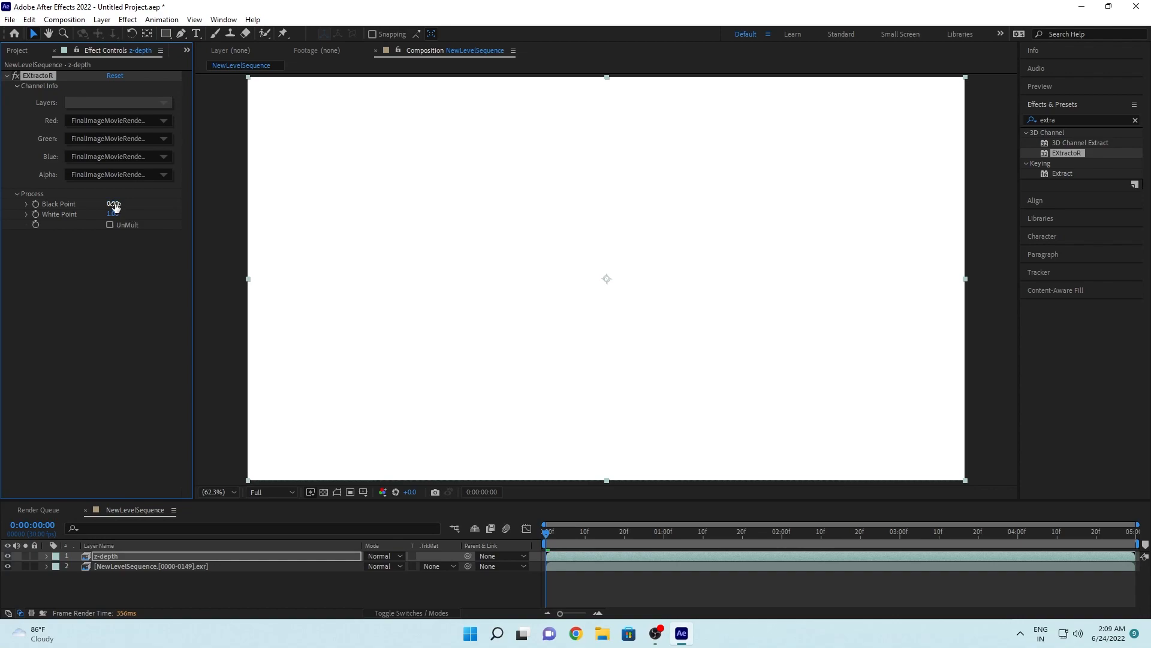
drag(112, 213, 211, 222)
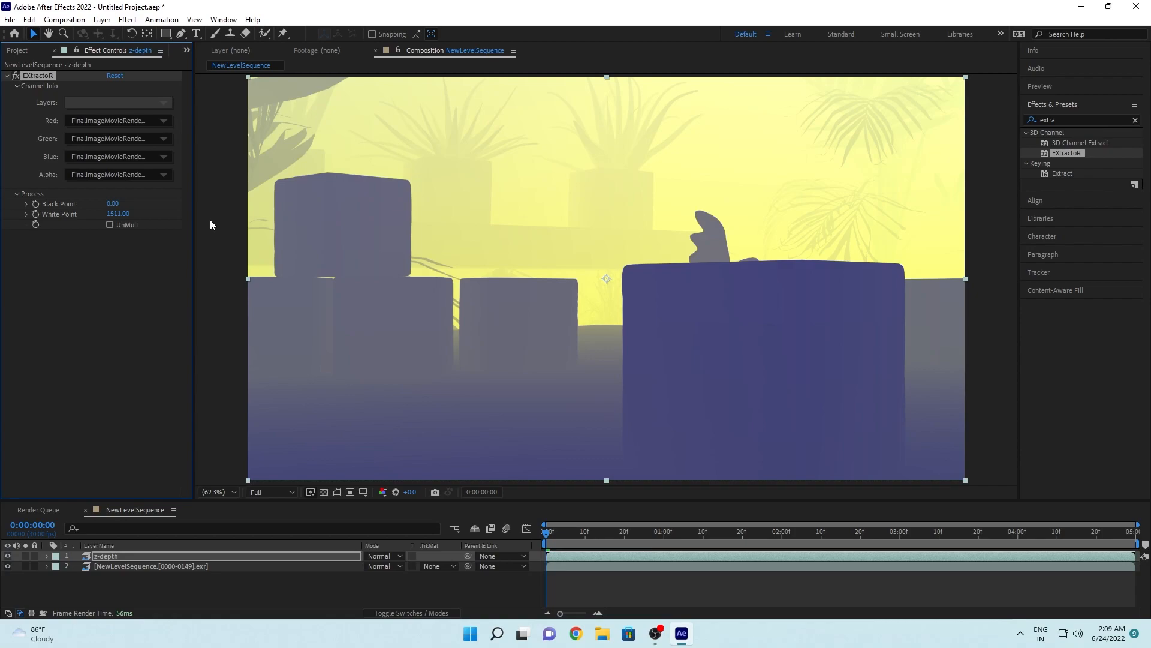
Step: Find the Black & White effect and apply it to the z-depth layer
click(1123, 120)
drag(1123, 121, 970, 106)
text(black)
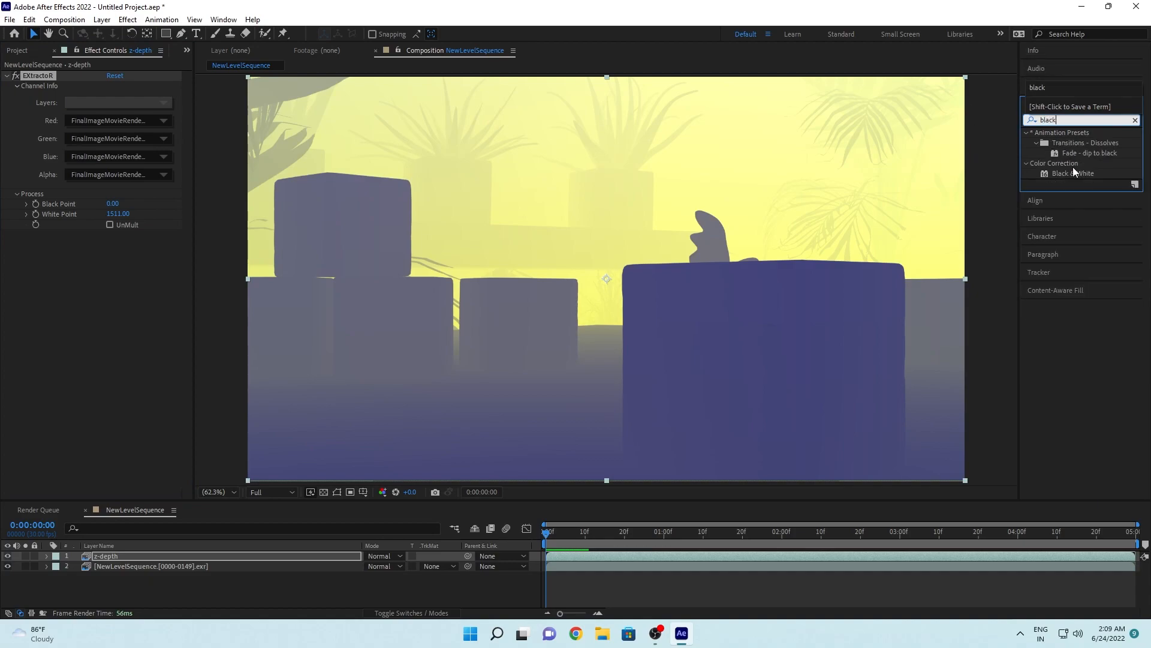
drag(1074, 173, 89, 293)
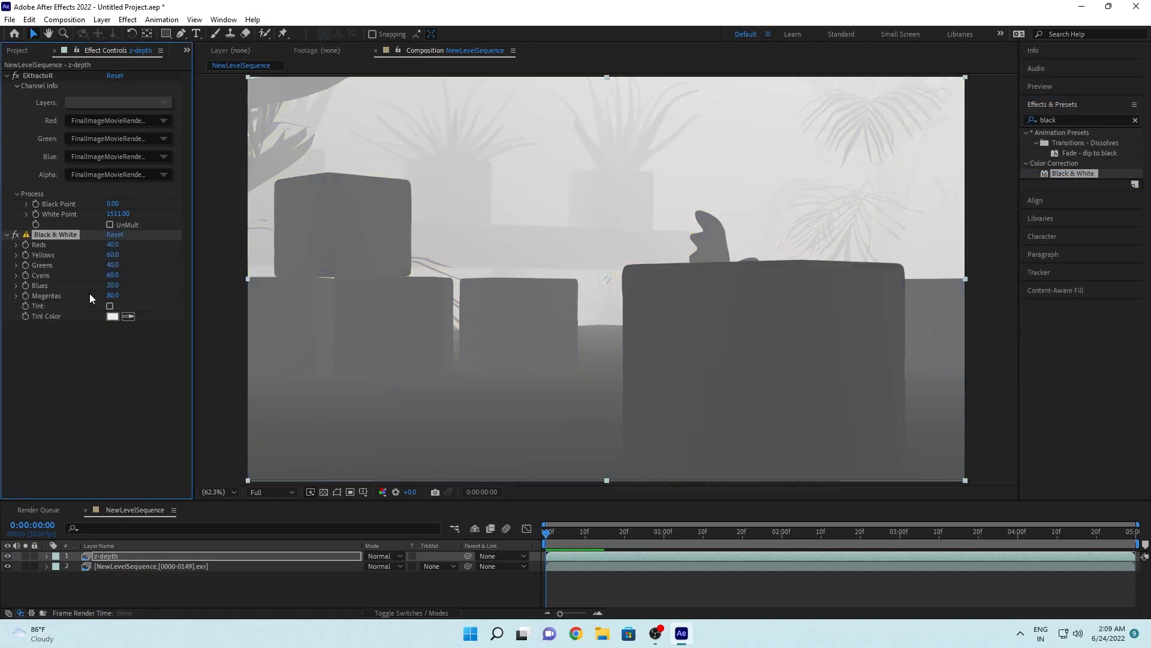
Step: Collapse the Black & White settings and adjust EXtractoR to a Black Point of 260 and a White Point of 1231
click(7, 234)
drag(111, 204, 82, 216)
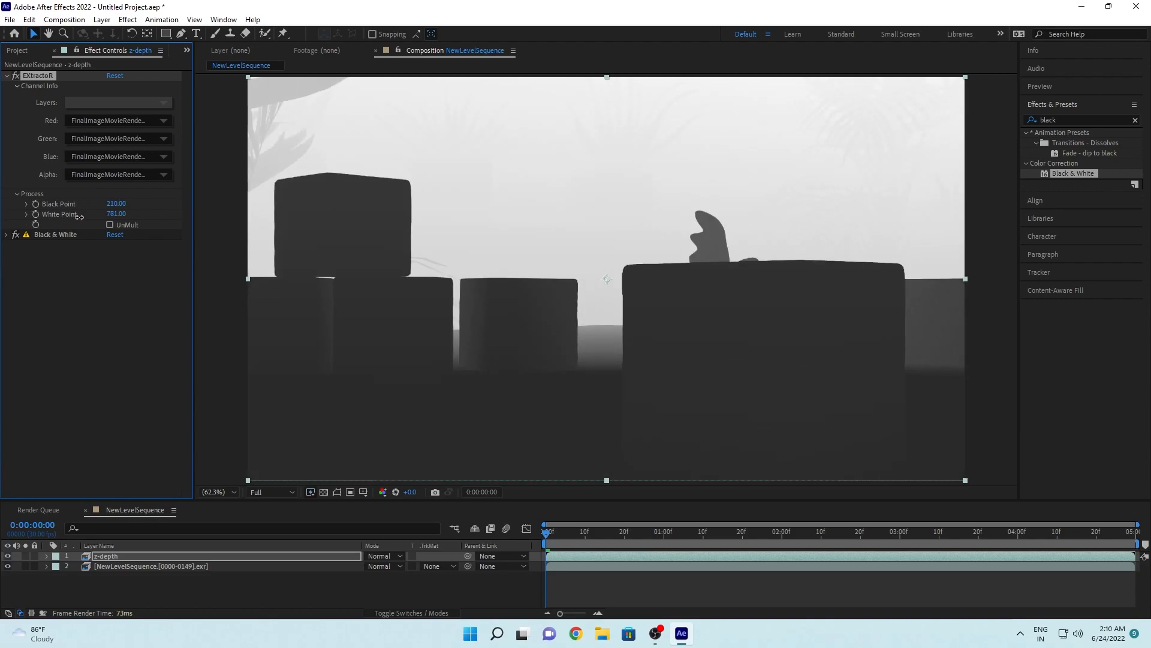
drag(79, 216, 145, 218)
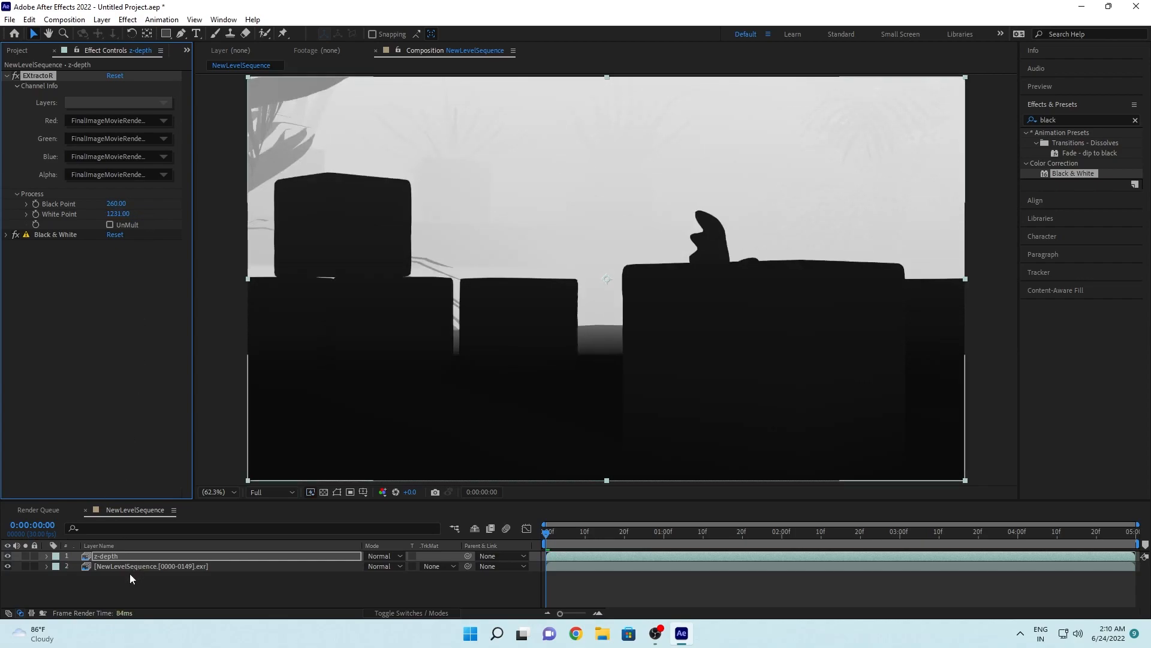
Step: Pre-compose the z-depth layer as z-depth Comp 1 with all attributes moved into it, and check the new composition's contents
right_click(105, 556)
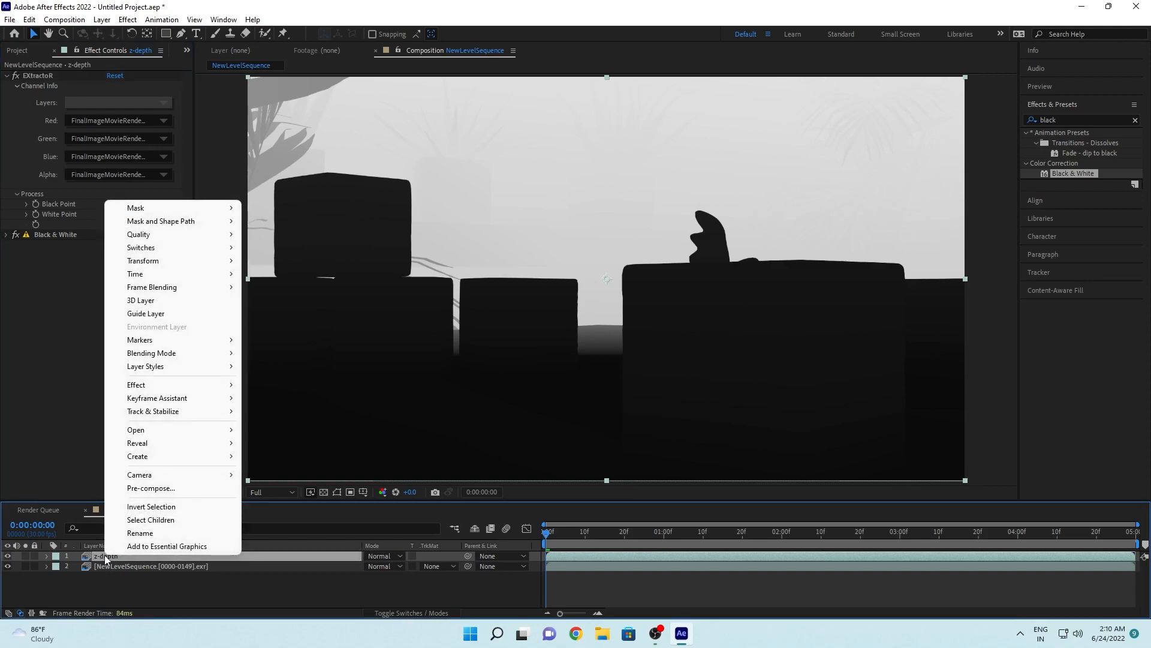
click(168, 489)
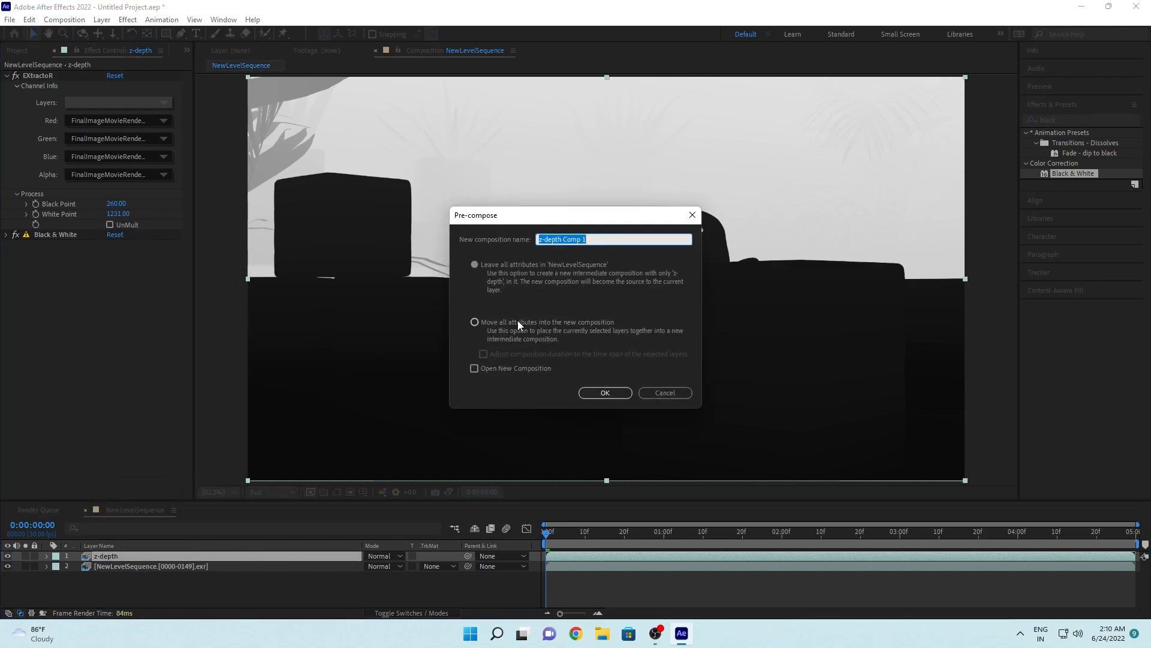
click(475, 323)
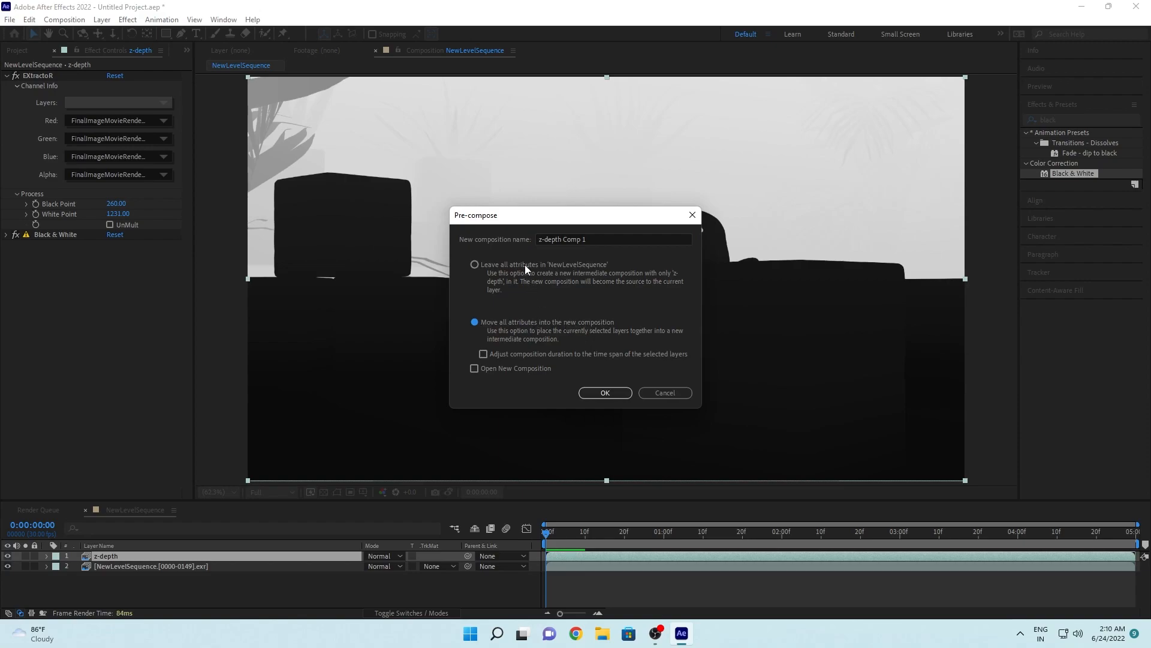
click(604, 392)
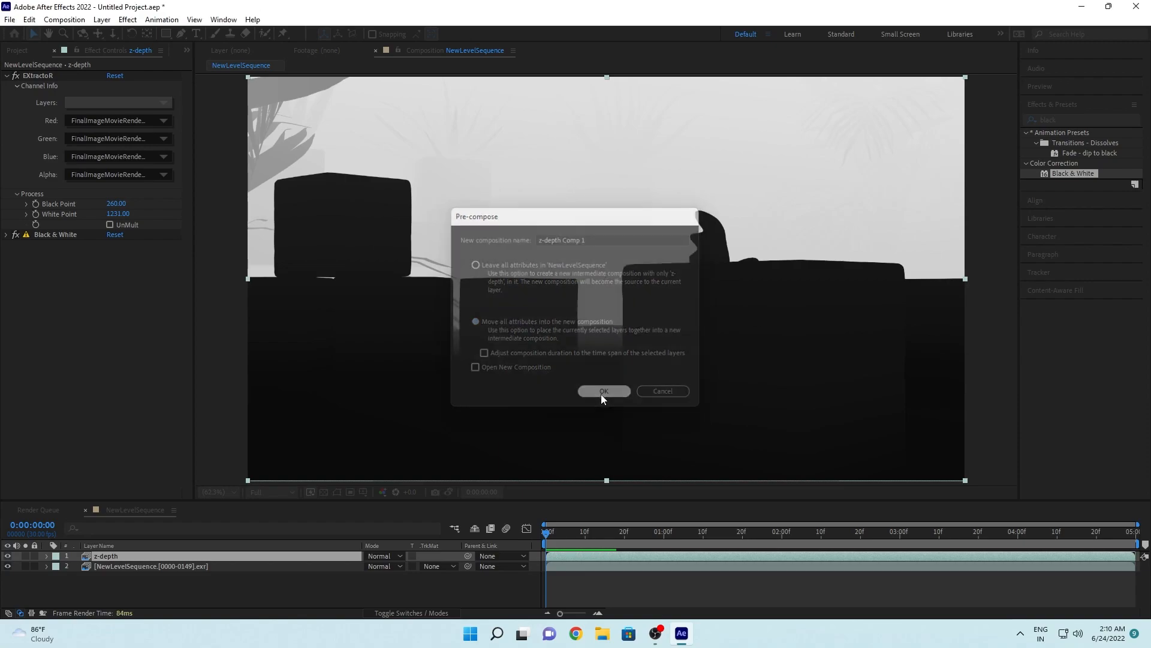
double_click(134, 556)
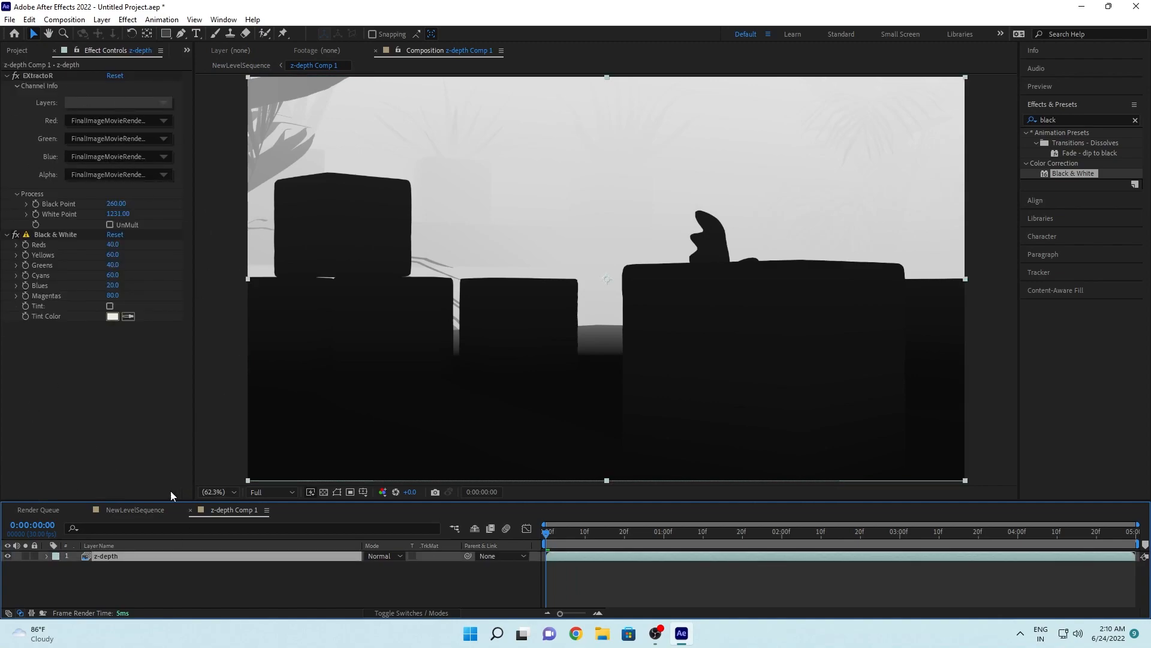
click(114, 512)
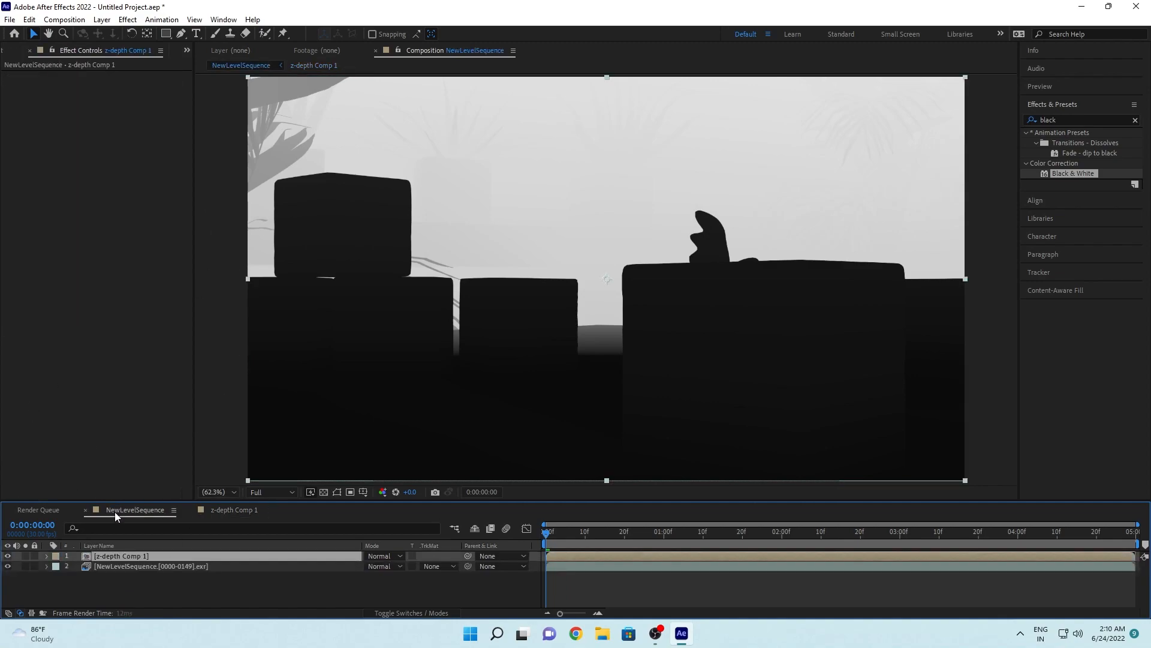
Step: Create an adjustment layer in NewLevelSequence and place it directly beneath z-depth Comp 1
right_click(110, 588)
mouse_move(180, 438)
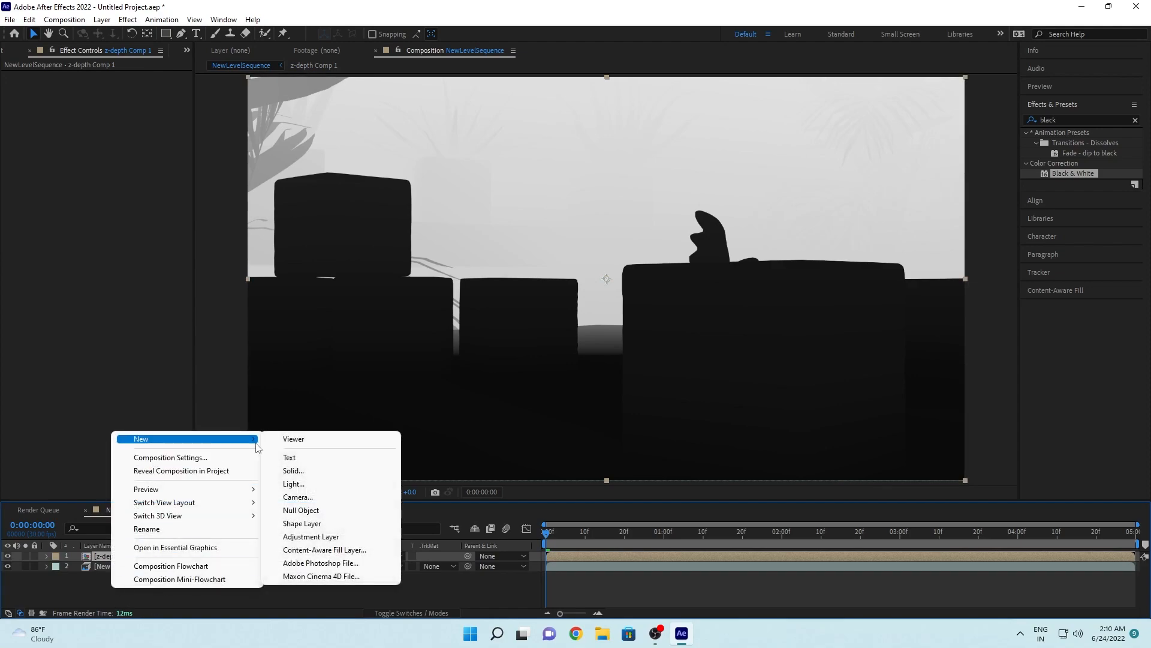
click(298, 536)
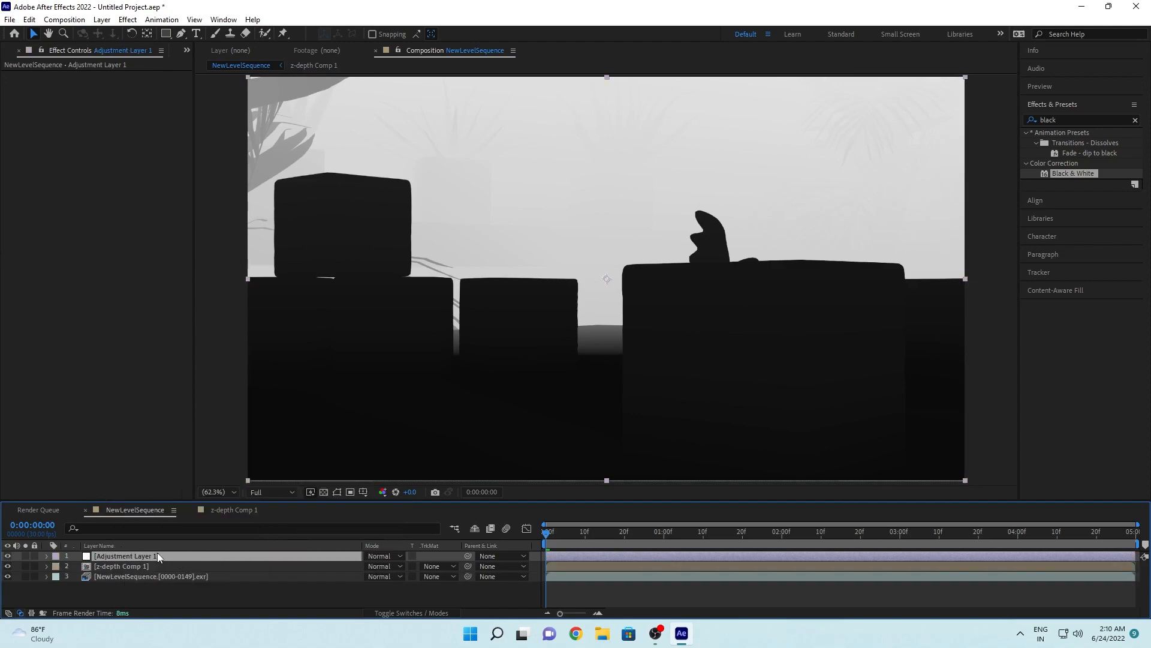
drag(161, 554, 160, 570)
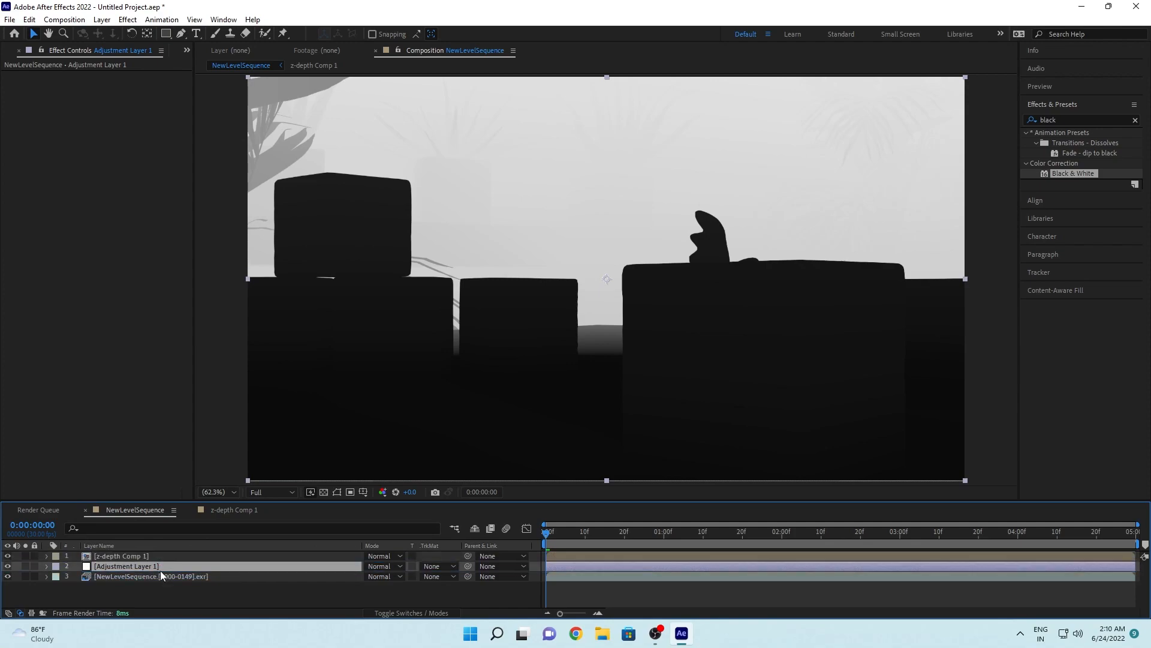
Step: Set the adjustment layer's track matte to Luma Matte using z-depth Comp 1
click(441, 567)
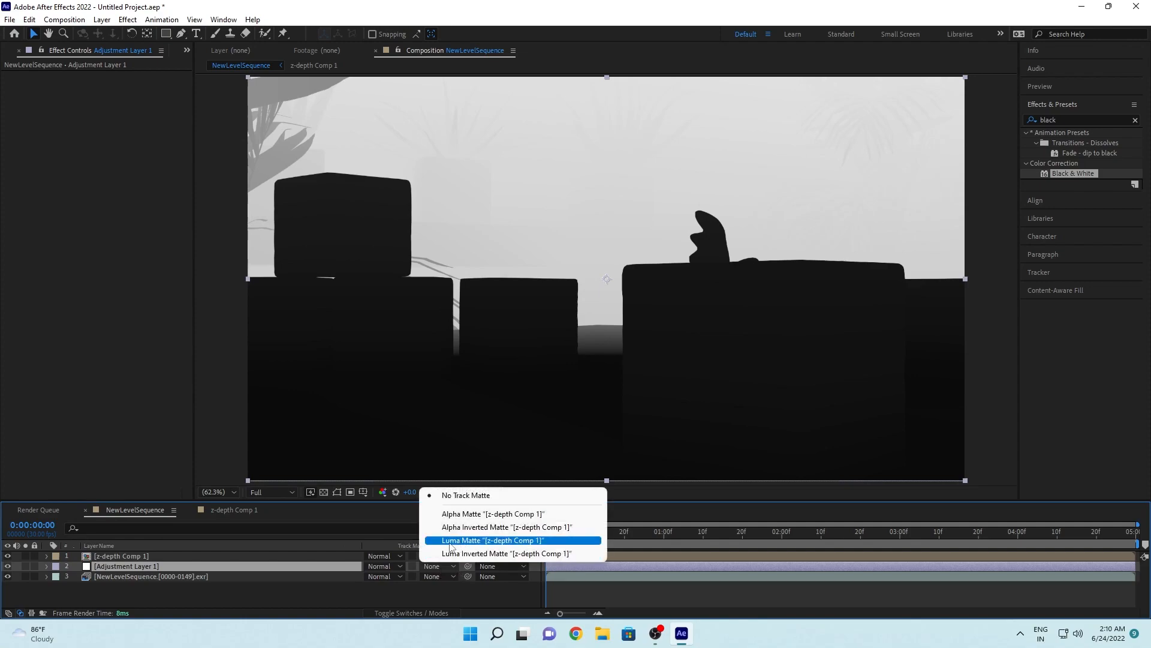
click(451, 545)
click(444, 567)
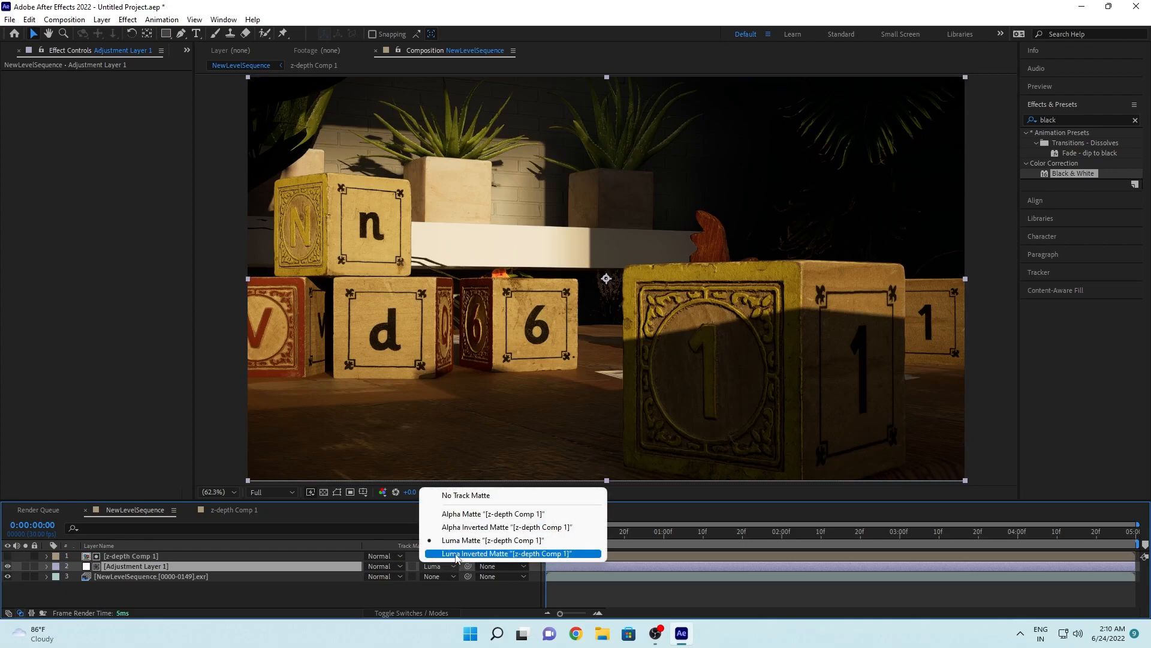
click(306, 589)
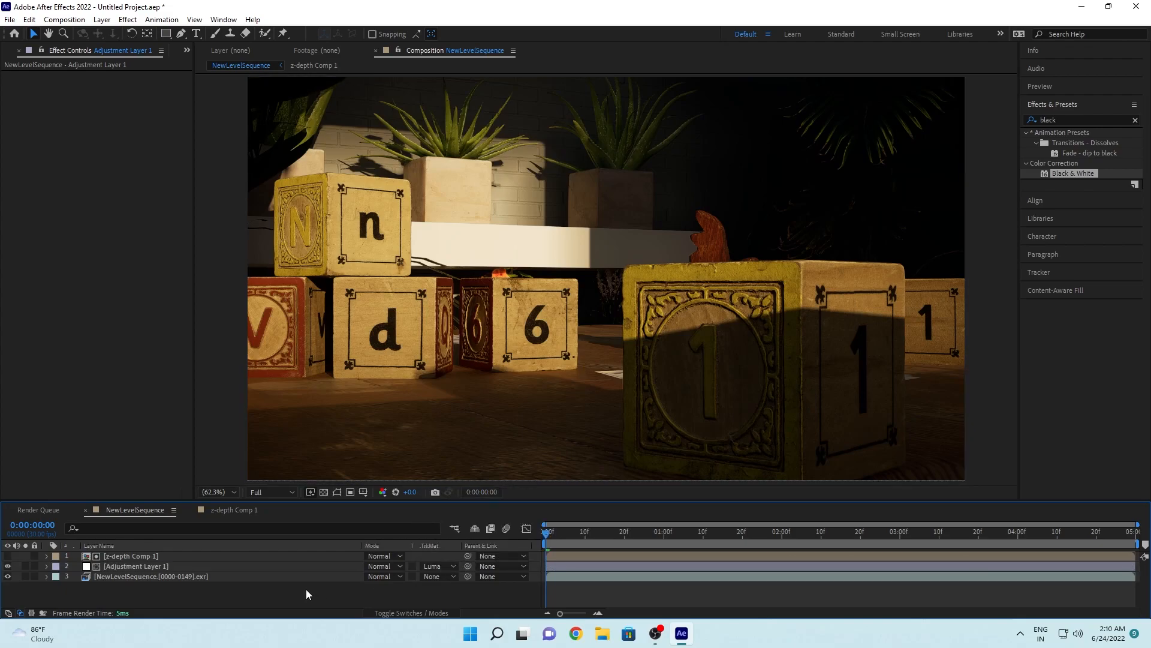
click(279, 566)
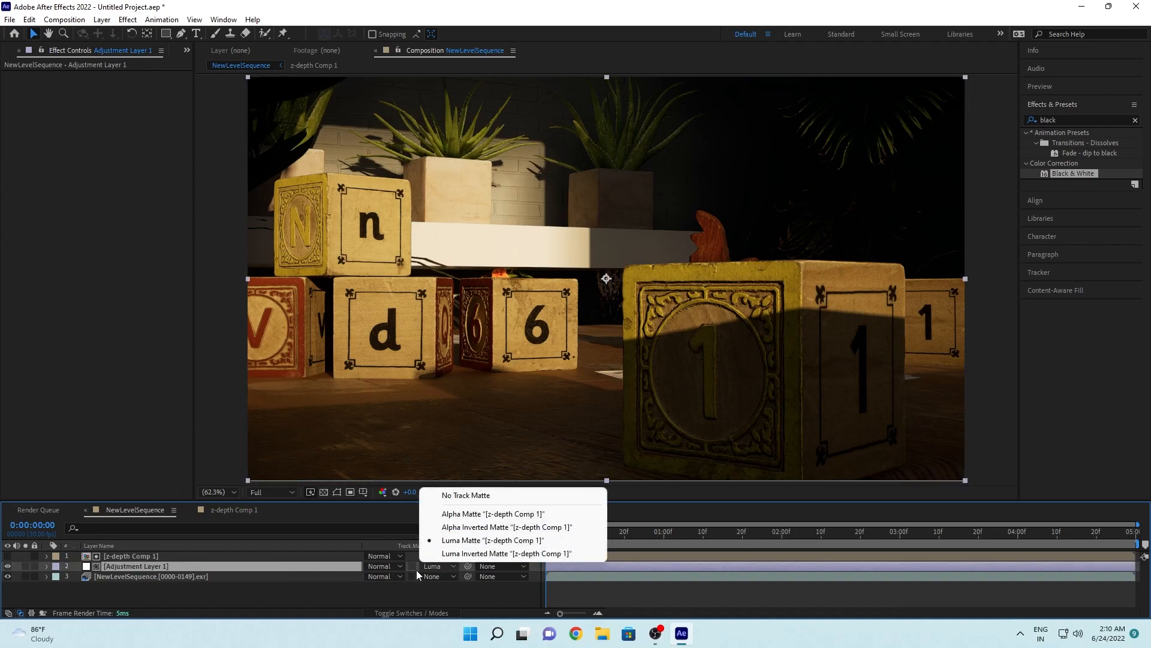
click(322, 565)
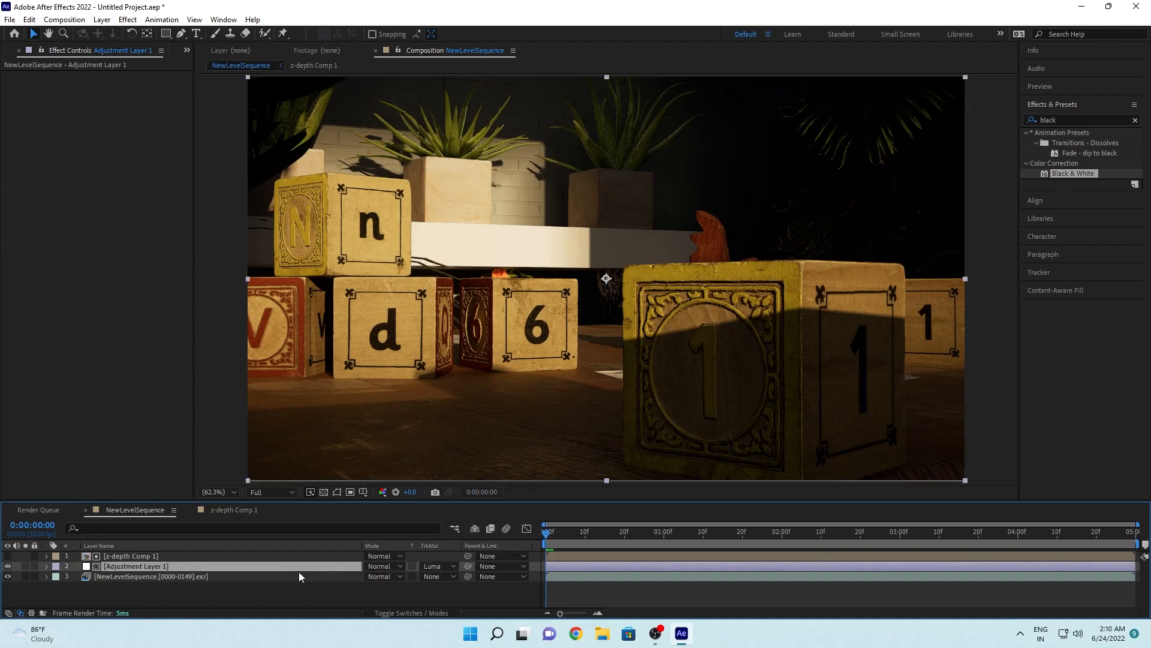
Step: Find Camera Lens Blur, apply it to the adjustment layer and set its Blur Radius to 20
click(1102, 119)
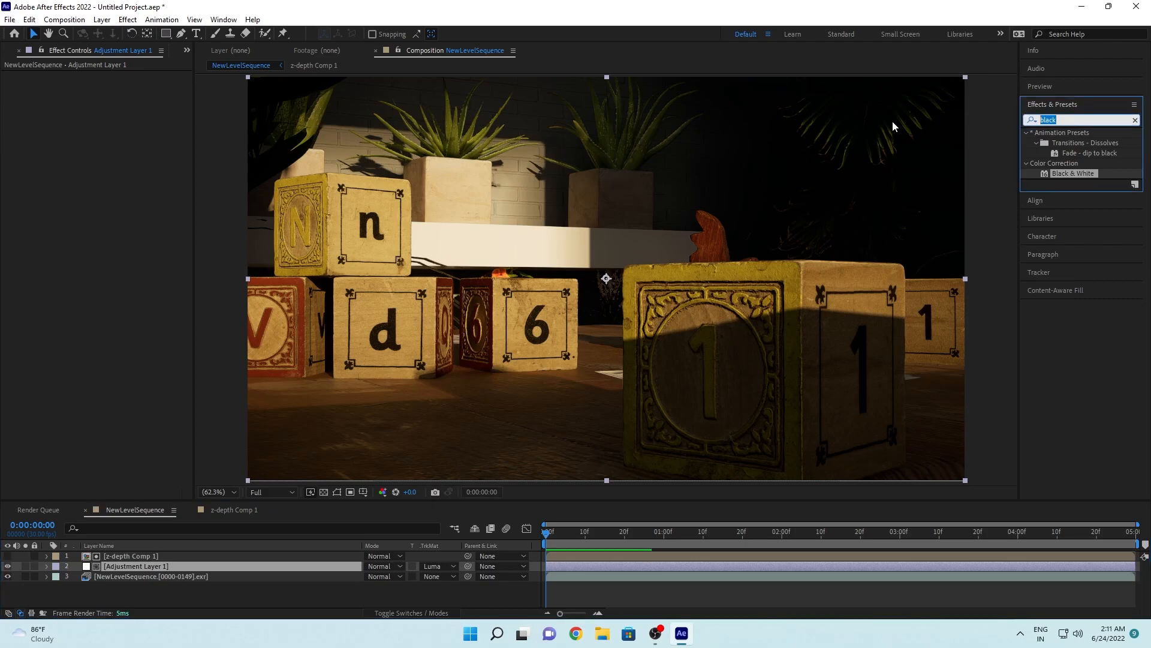
text(blur)
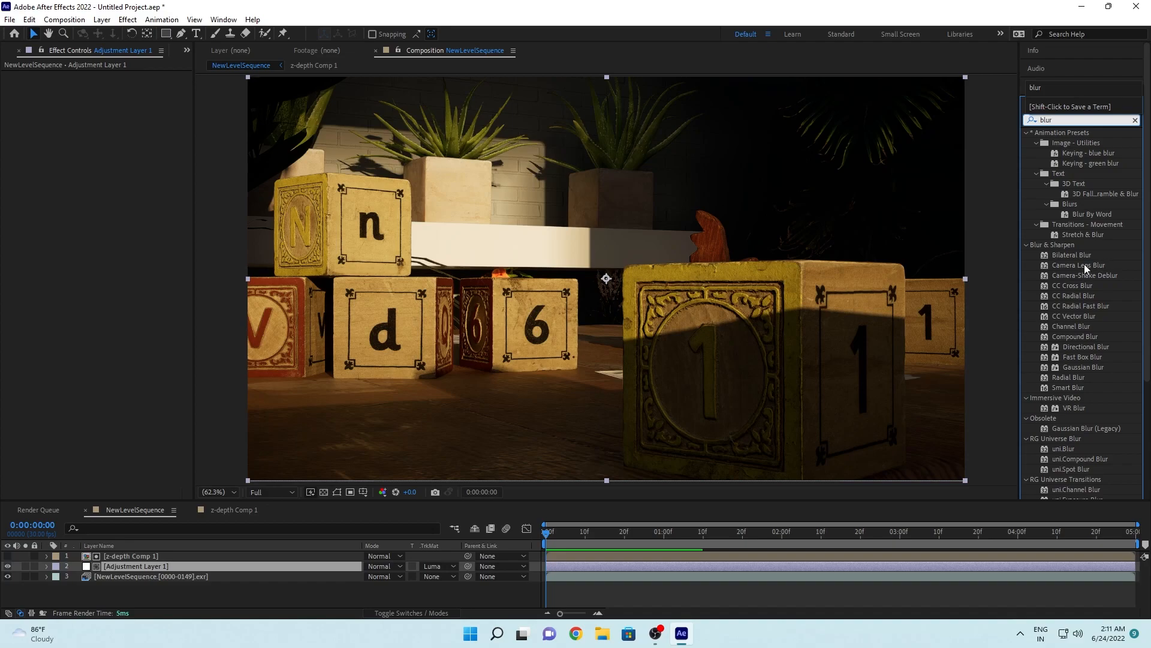
drag(1084, 264, 156, 566)
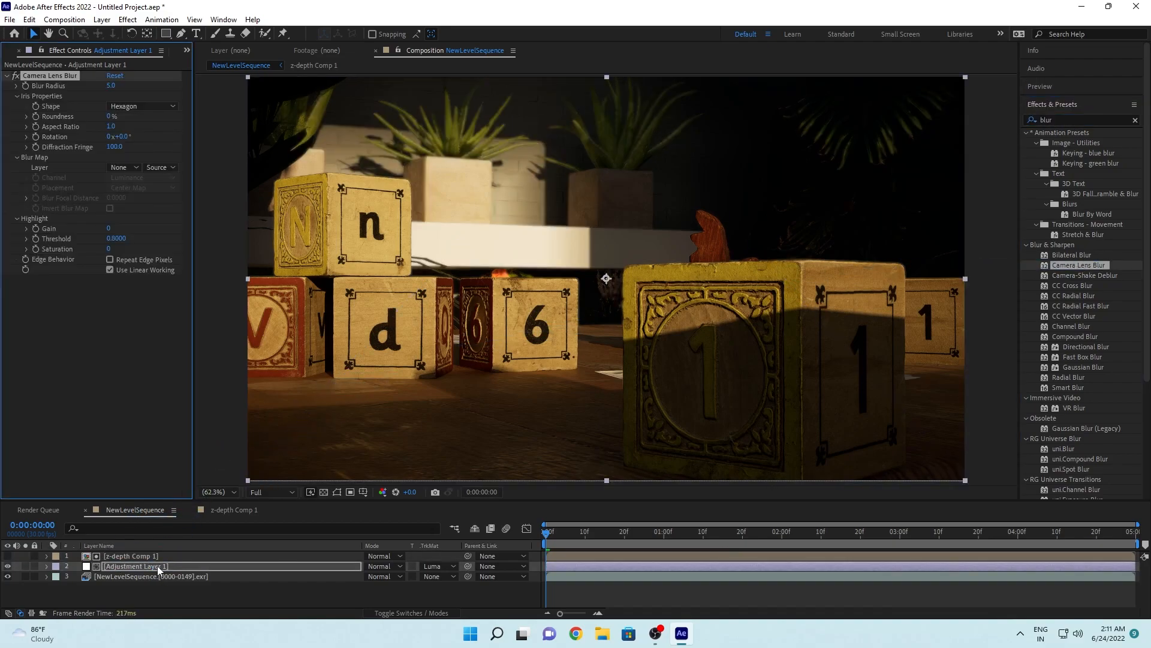
click(111, 87)
text(20)
key(Return)
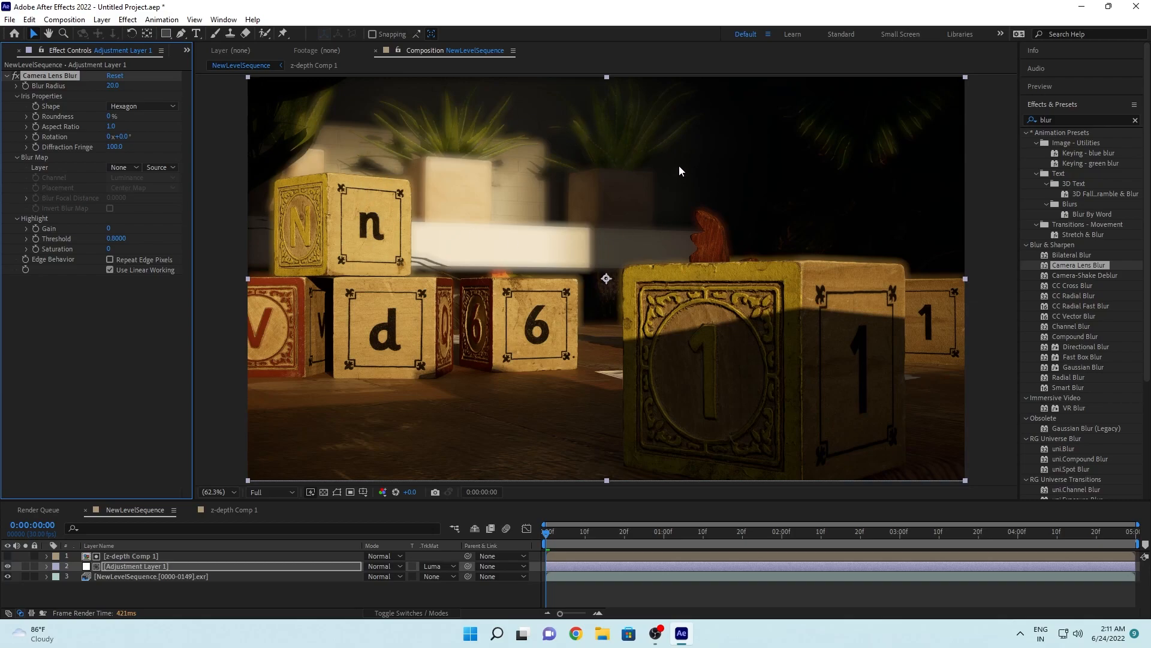
Step: In z-depth Comp 1, lower EXtractoR's White Point to 1221 and apply the Levels effect to the z-depth layer
click(236, 510)
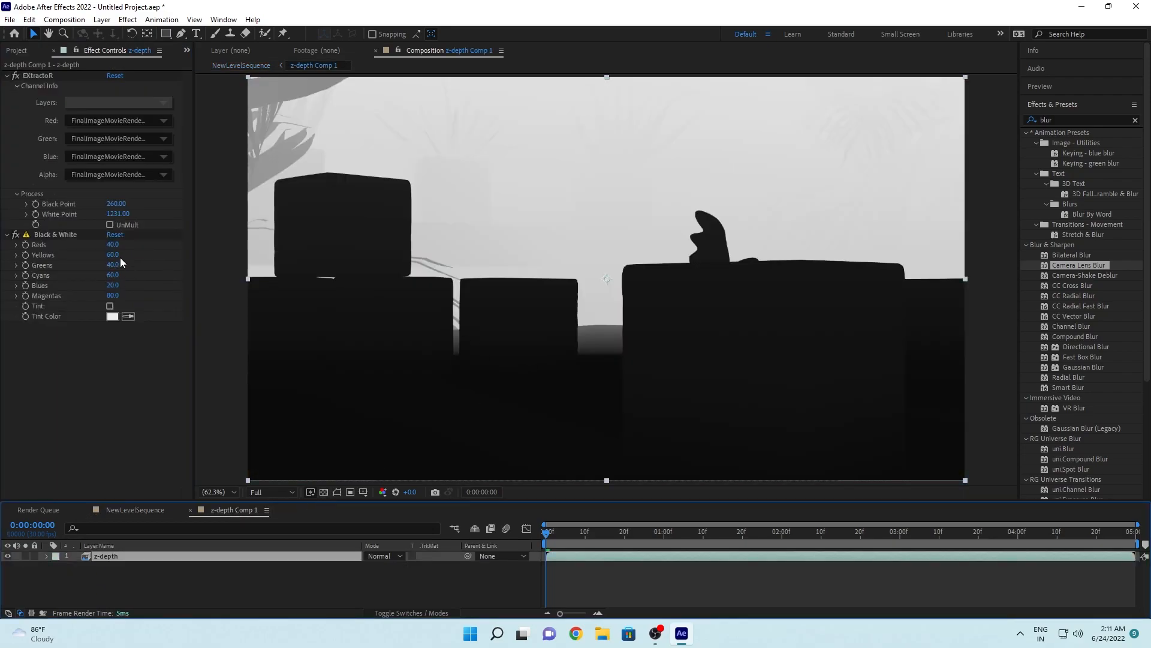
drag(116, 203, 145, 223)
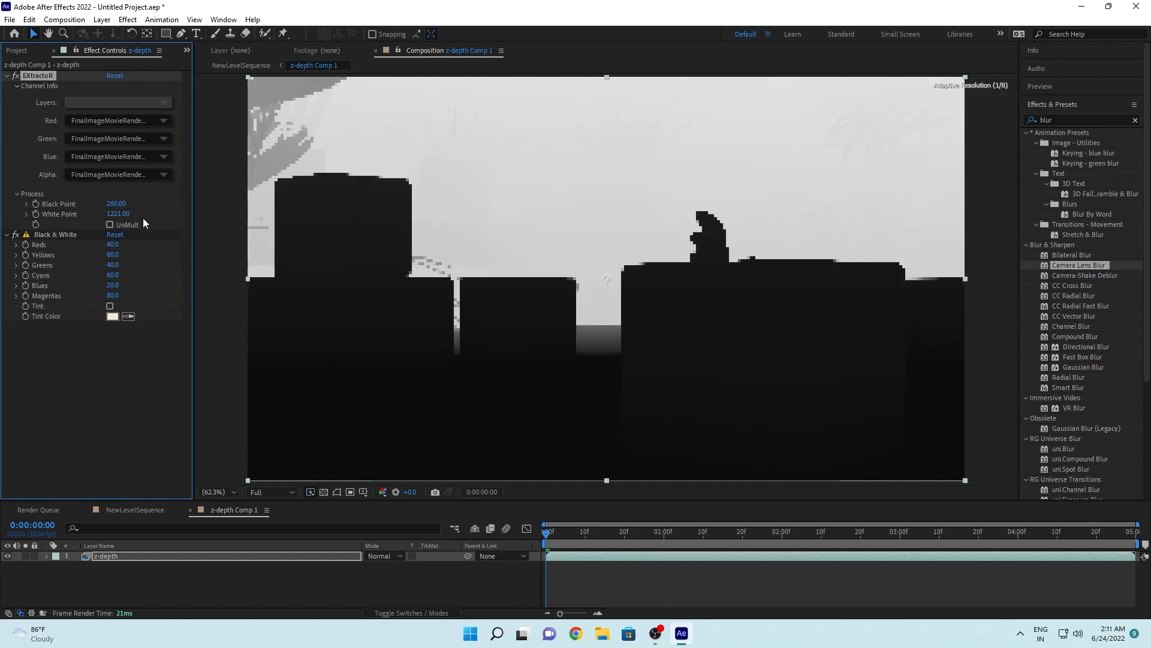
click(1083, 119)
text(leve)
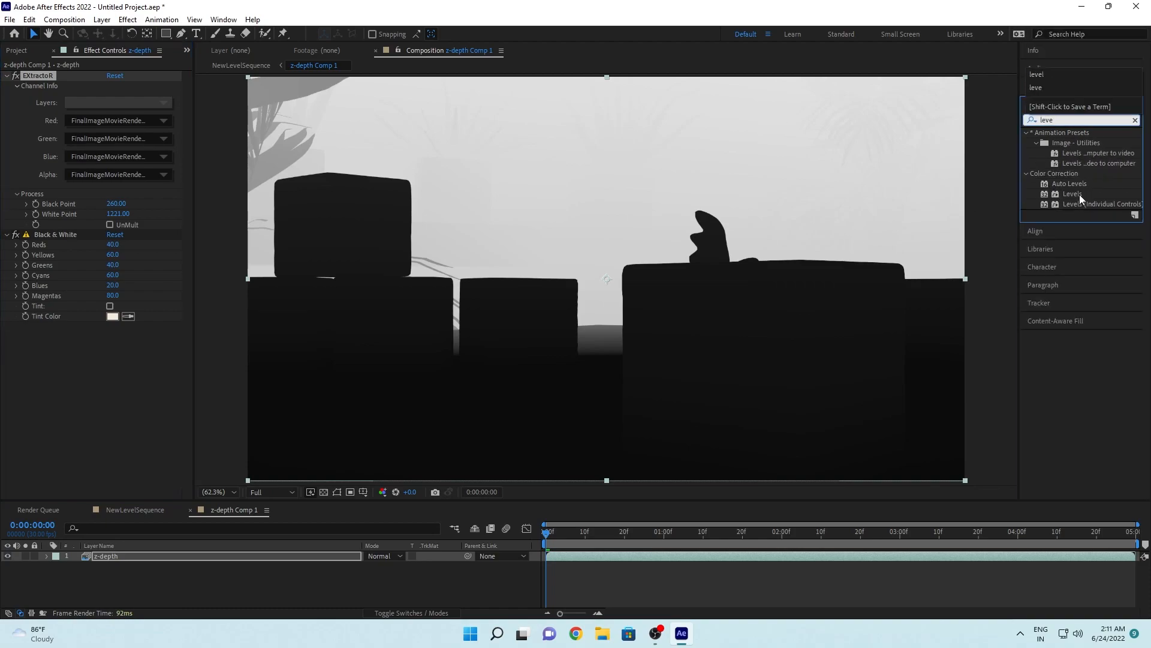
drag(1080, 195, 114, 388)
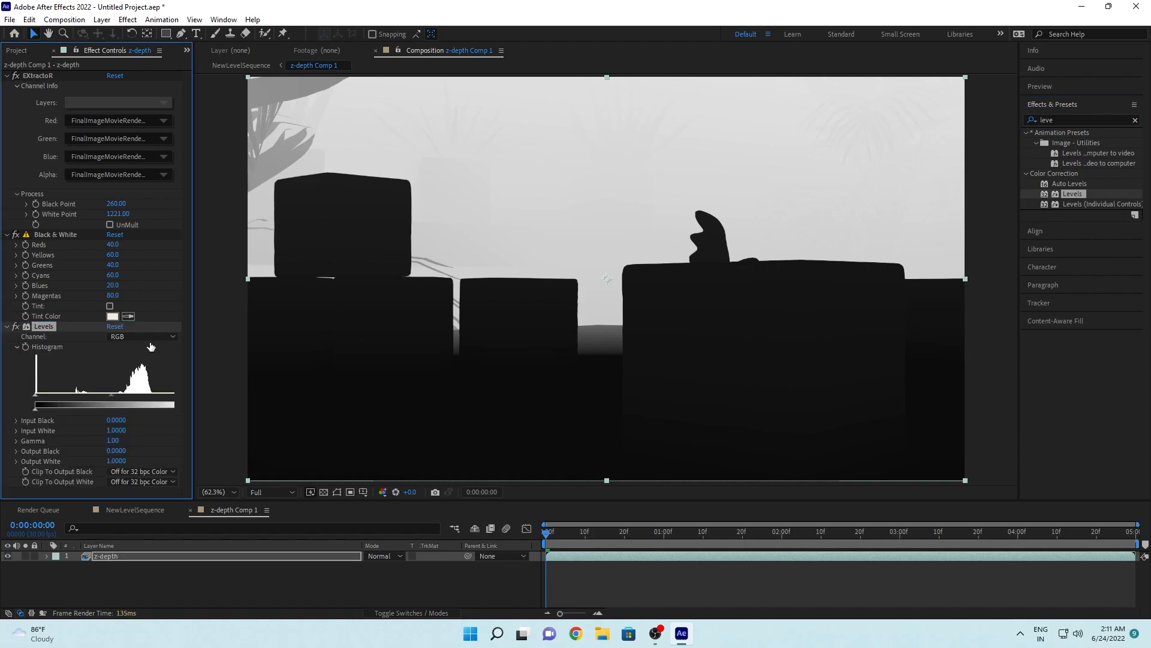
Step: Set the Levels Input Black to 0.0784 and Input White to 0.4078, and return to the NewLevelSequence composition
drag(194, 359, 277, 384)
drag(188, 395, 48, 394)
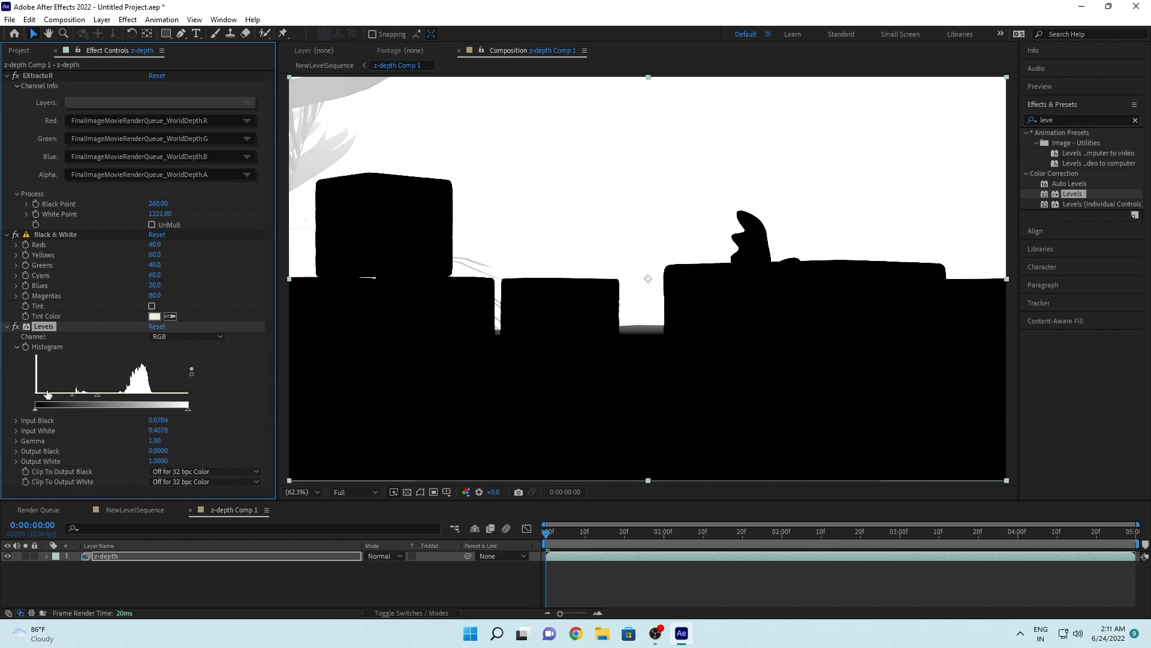
click(129, 516)
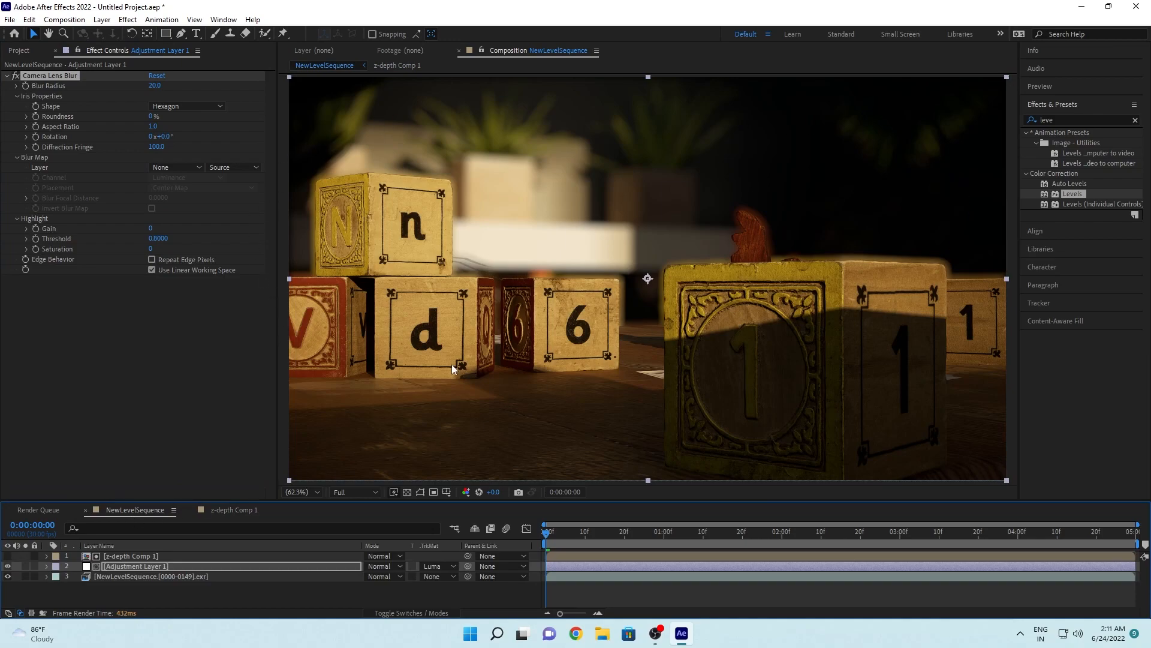
Step: Compare the scene with the adjustment layer's blur switched off and on
click(8, 567)
click(8, 567)
click(8, 567)
click(8, 567)
Step: Try Luma Inverted Matte on the adjustment layer and look through the Camera Lens Blur iris shapes
click(161, 568)
click(455, 569)
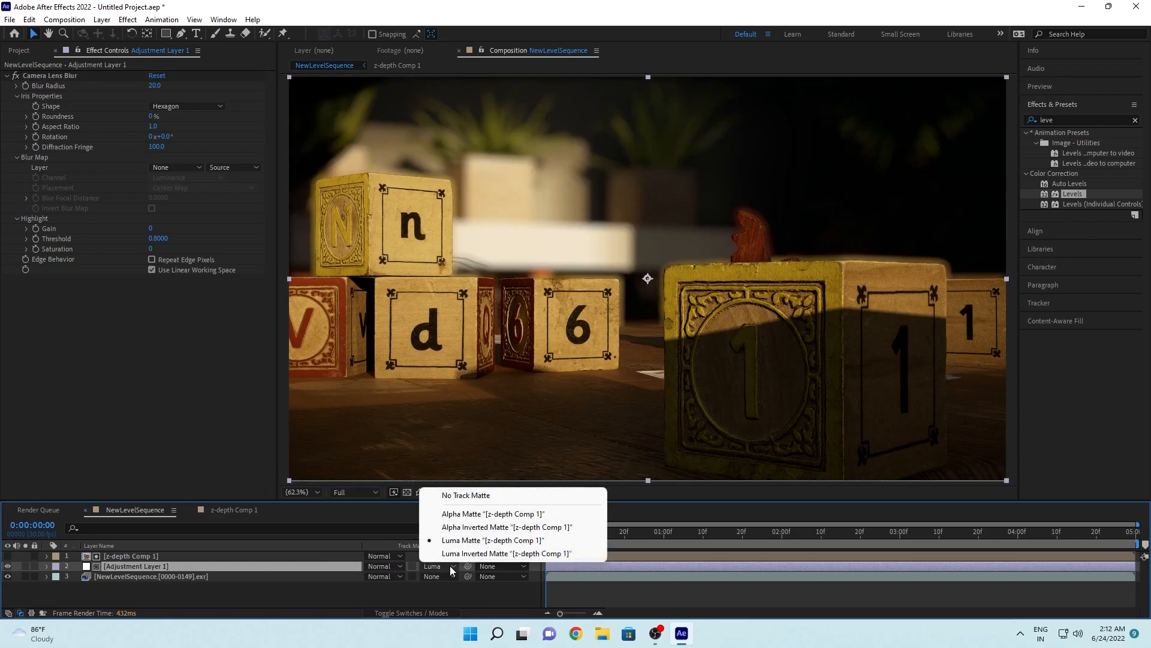
click(462, 554)
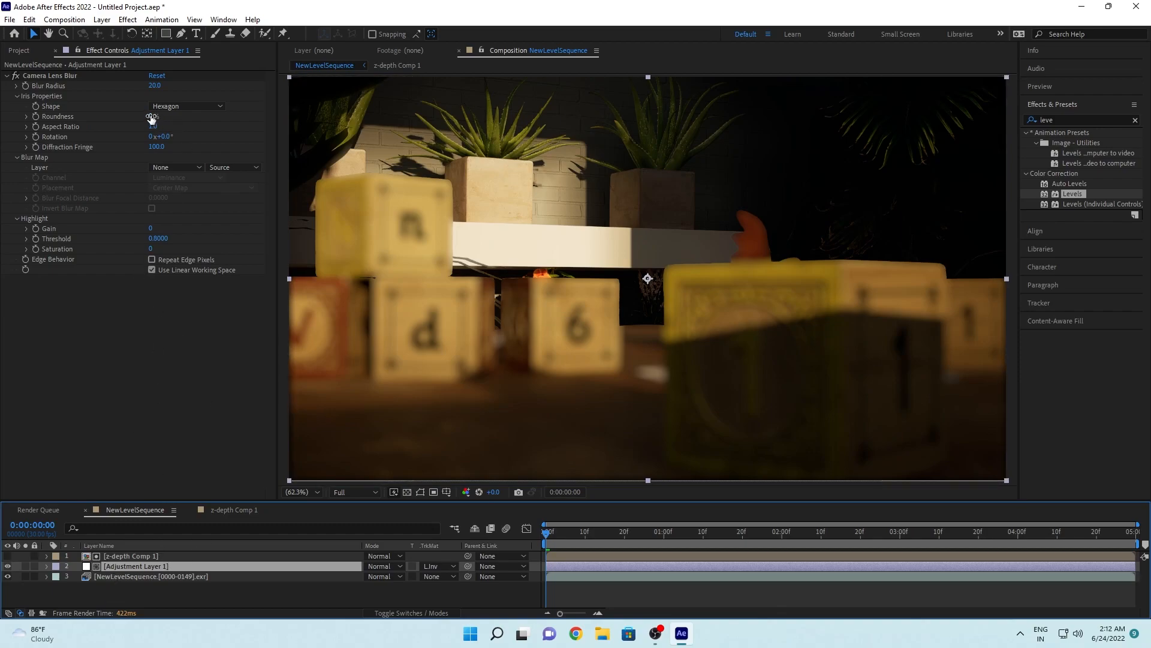
click(174, 108)
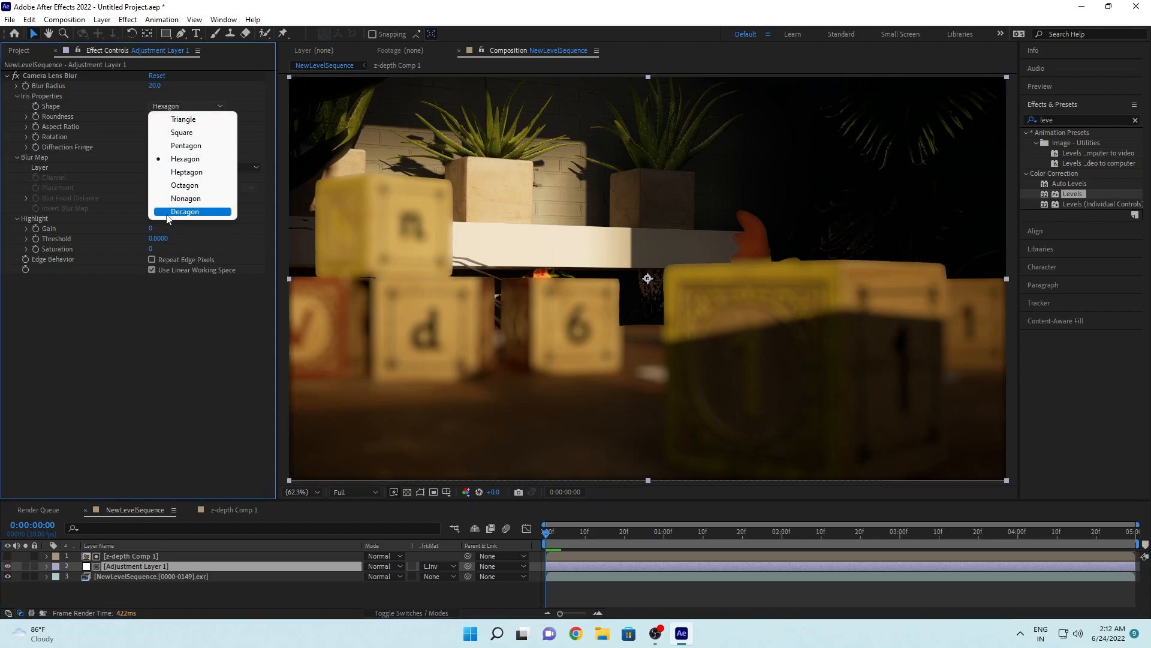
click(90, 377)
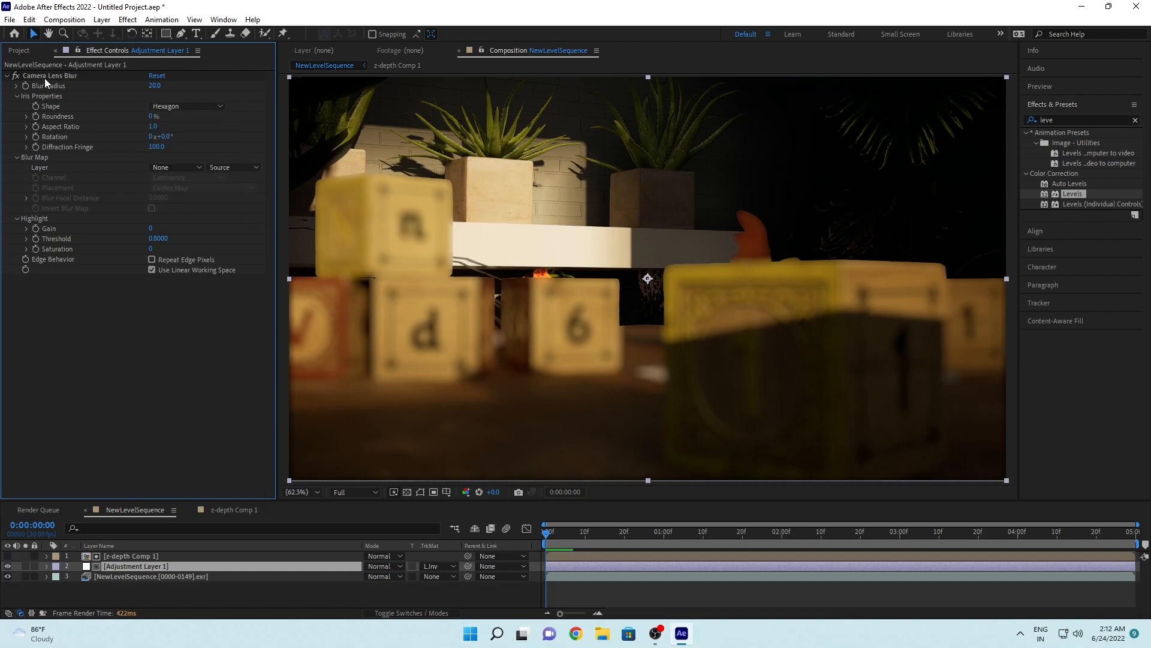
Step: Delete the Camera Lens Blur effect and set the adjustment layer's track matte back to Luma Matte
click(44, 78)
key(Delete)
click(432, 564)
click(445, 540)
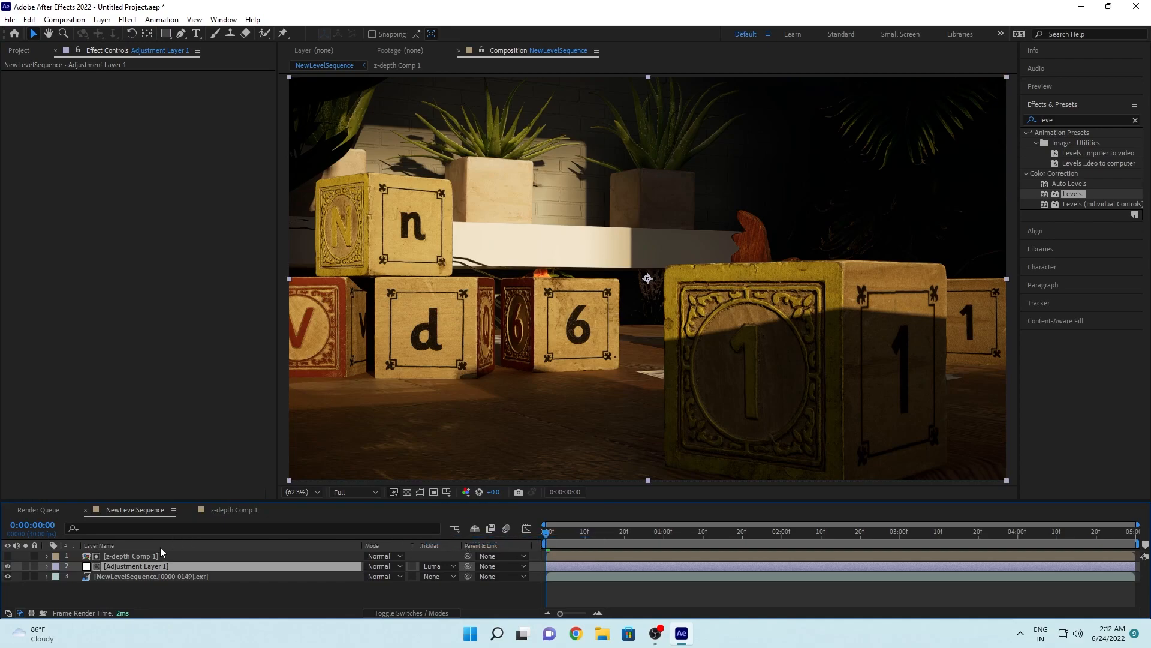
Step: Clear the effects search, find uni.Glitch among the RG Universe Stylize effects and apply it to the adjustment layer
click(1065, 120)
drag(1066, 121, 1004, 111)
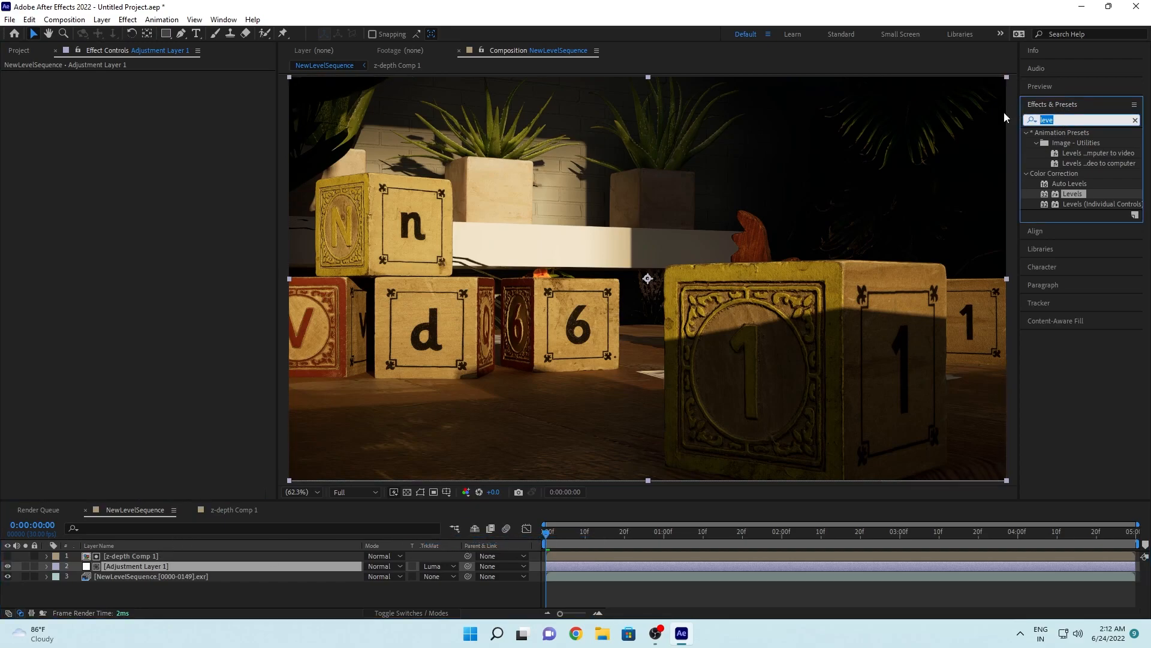
key(BackSpace)
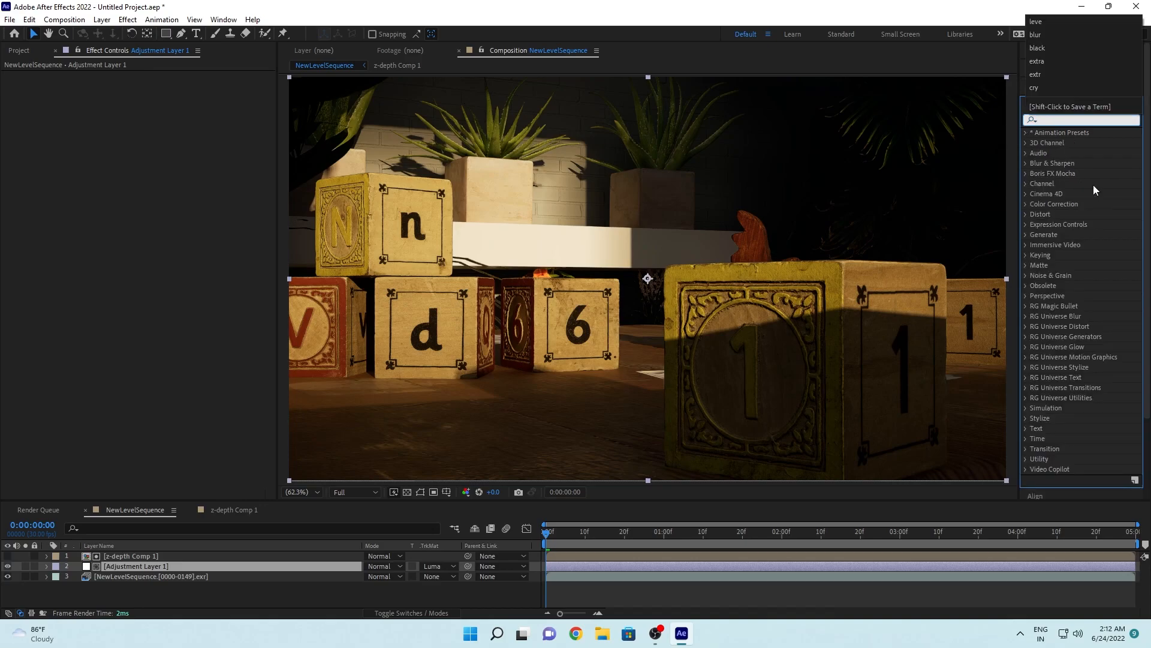
click(1026, 357)
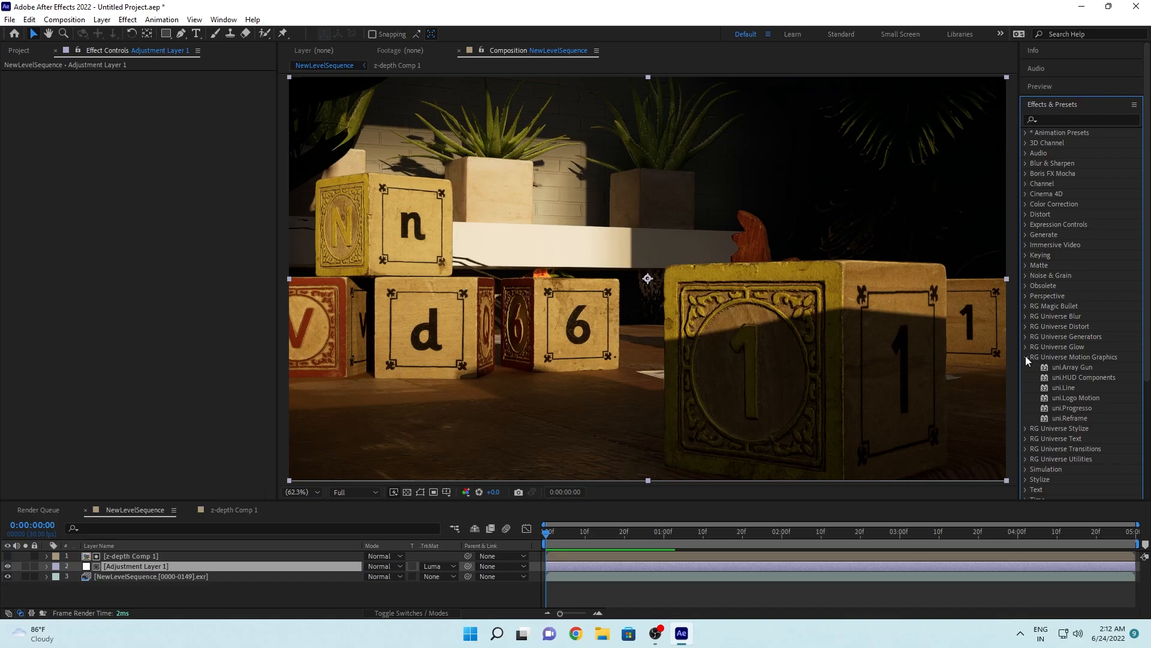
click(1026, 357)
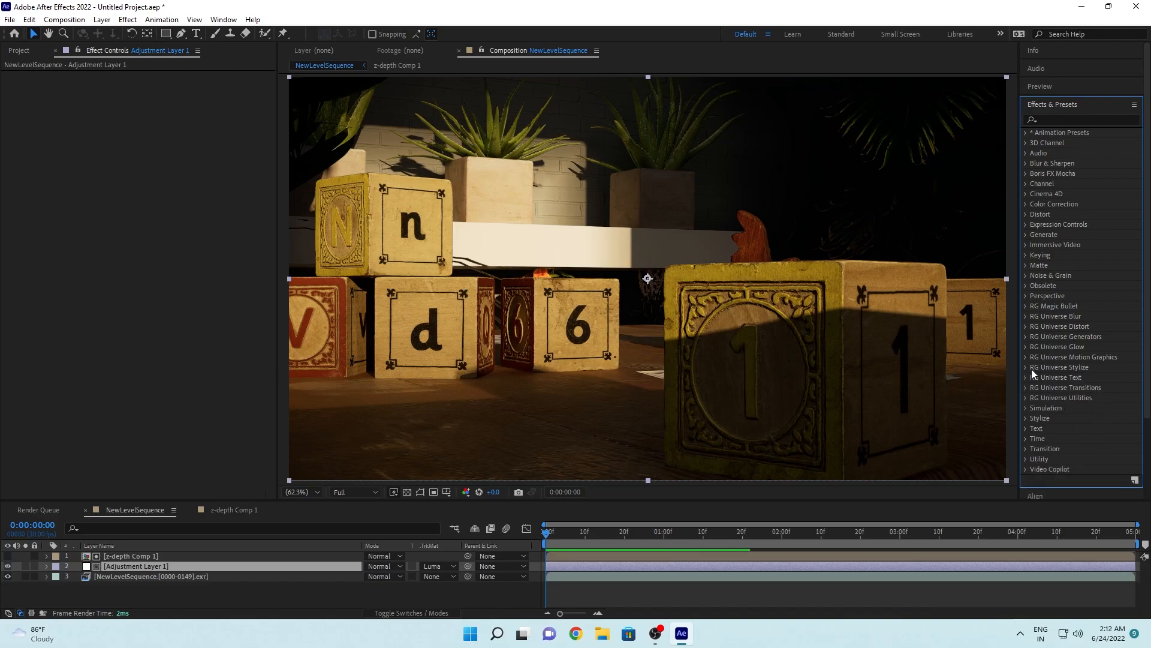
click(1026, 368)
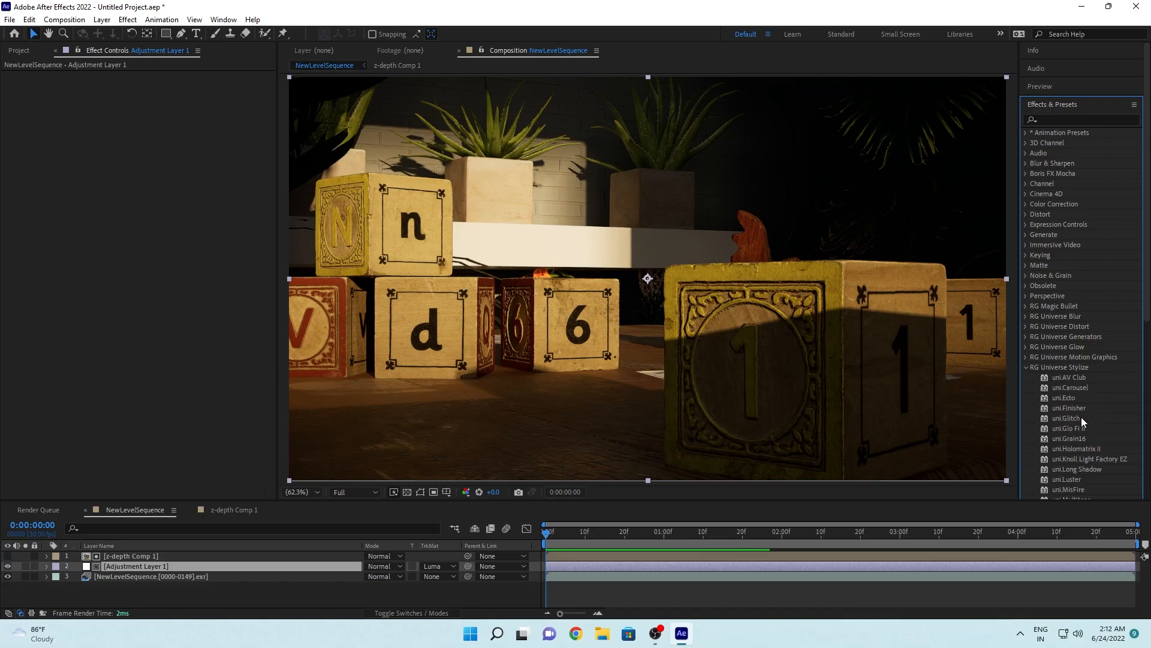
drag(1078, 418, 120, 566)
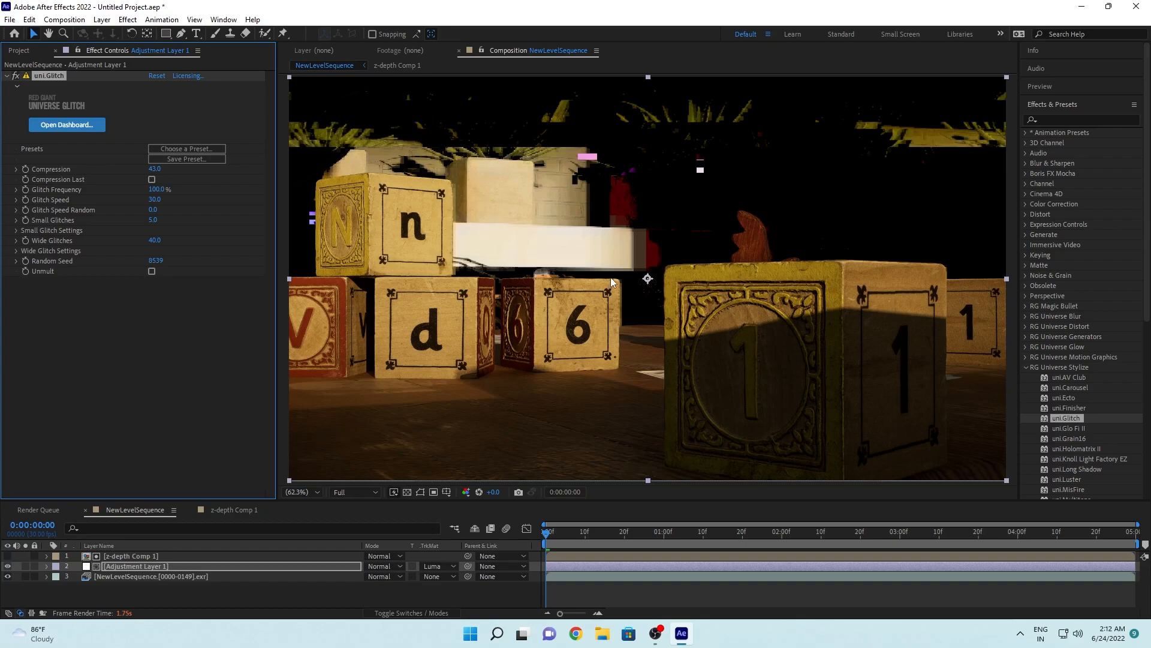
Step: Switch the adjustment layer's track matte to Luma Inverted Matte using z-depth Comp 1, and reopen its track matte options
click(443, 568)
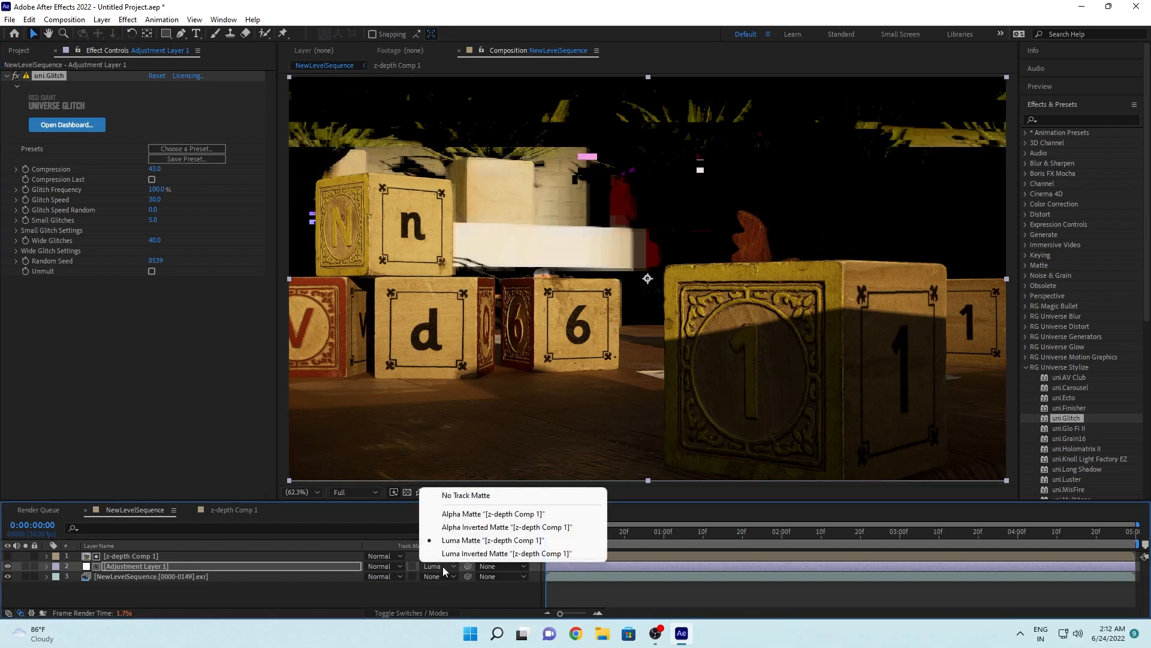
click(451, 555)
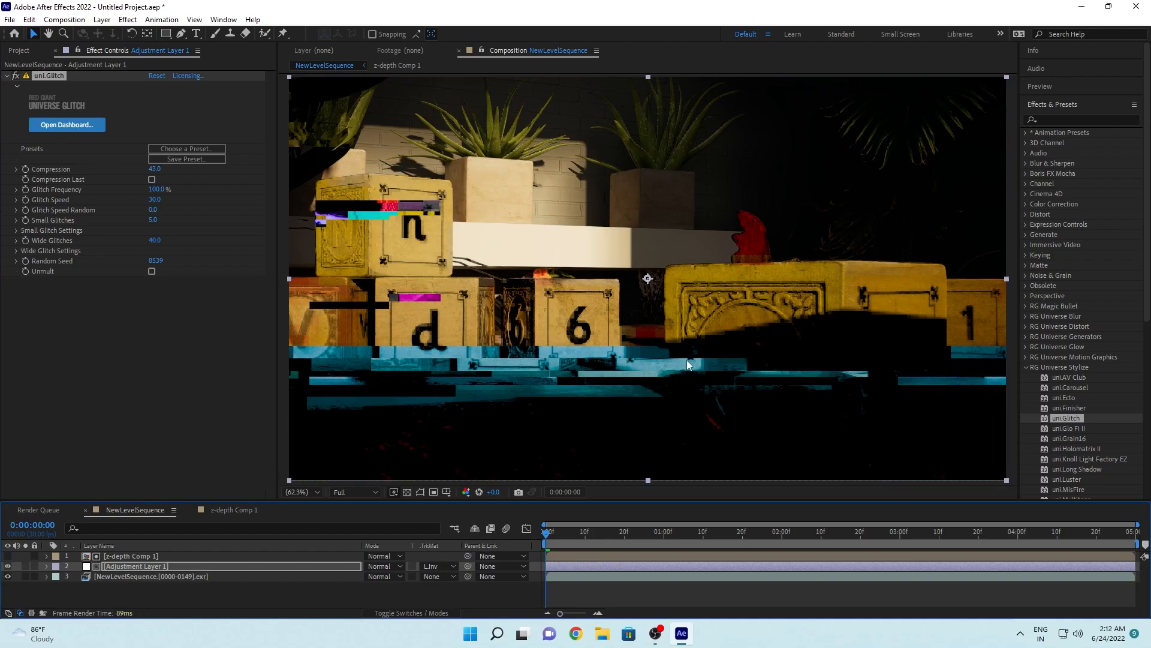
click(158, 557)
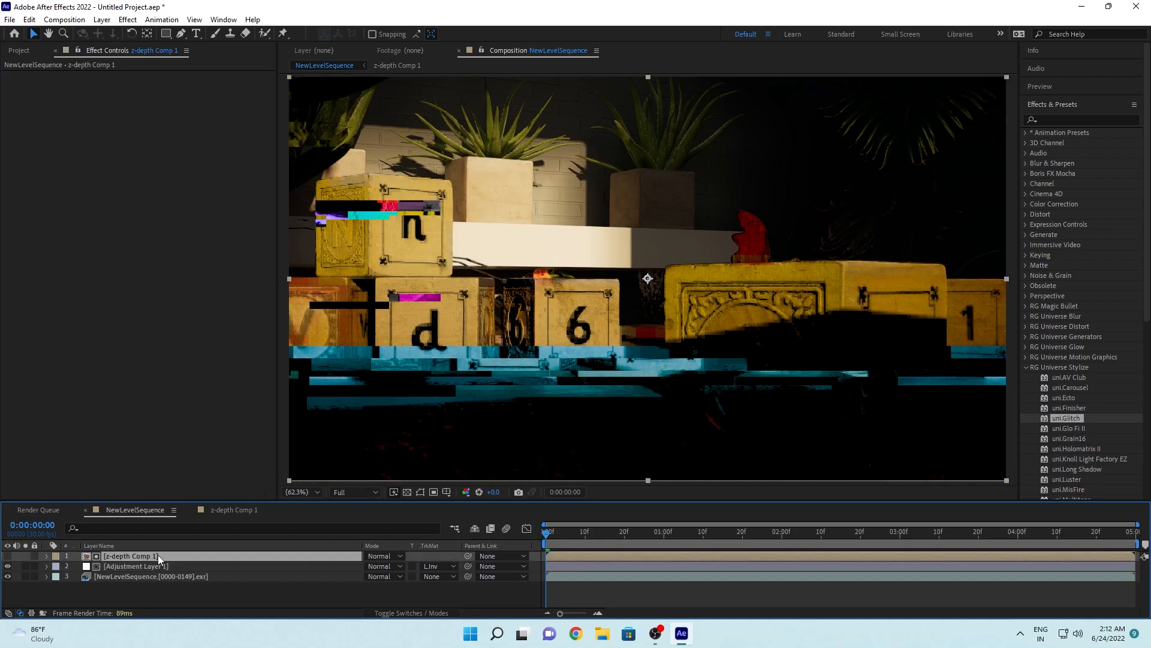
click(445, 566)
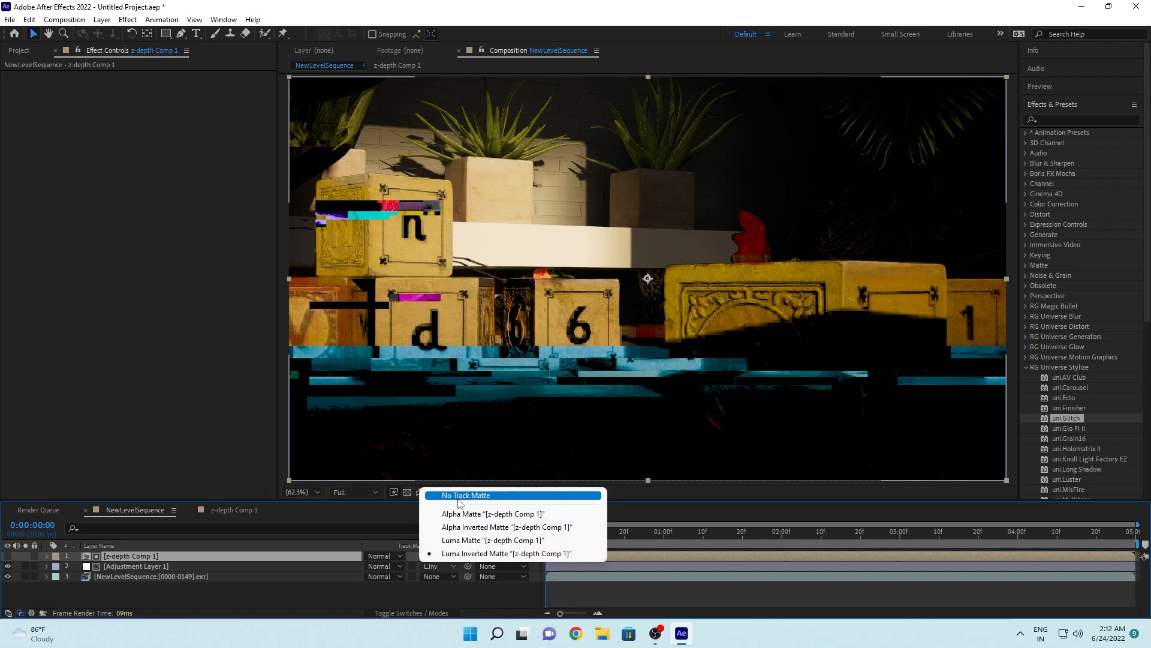